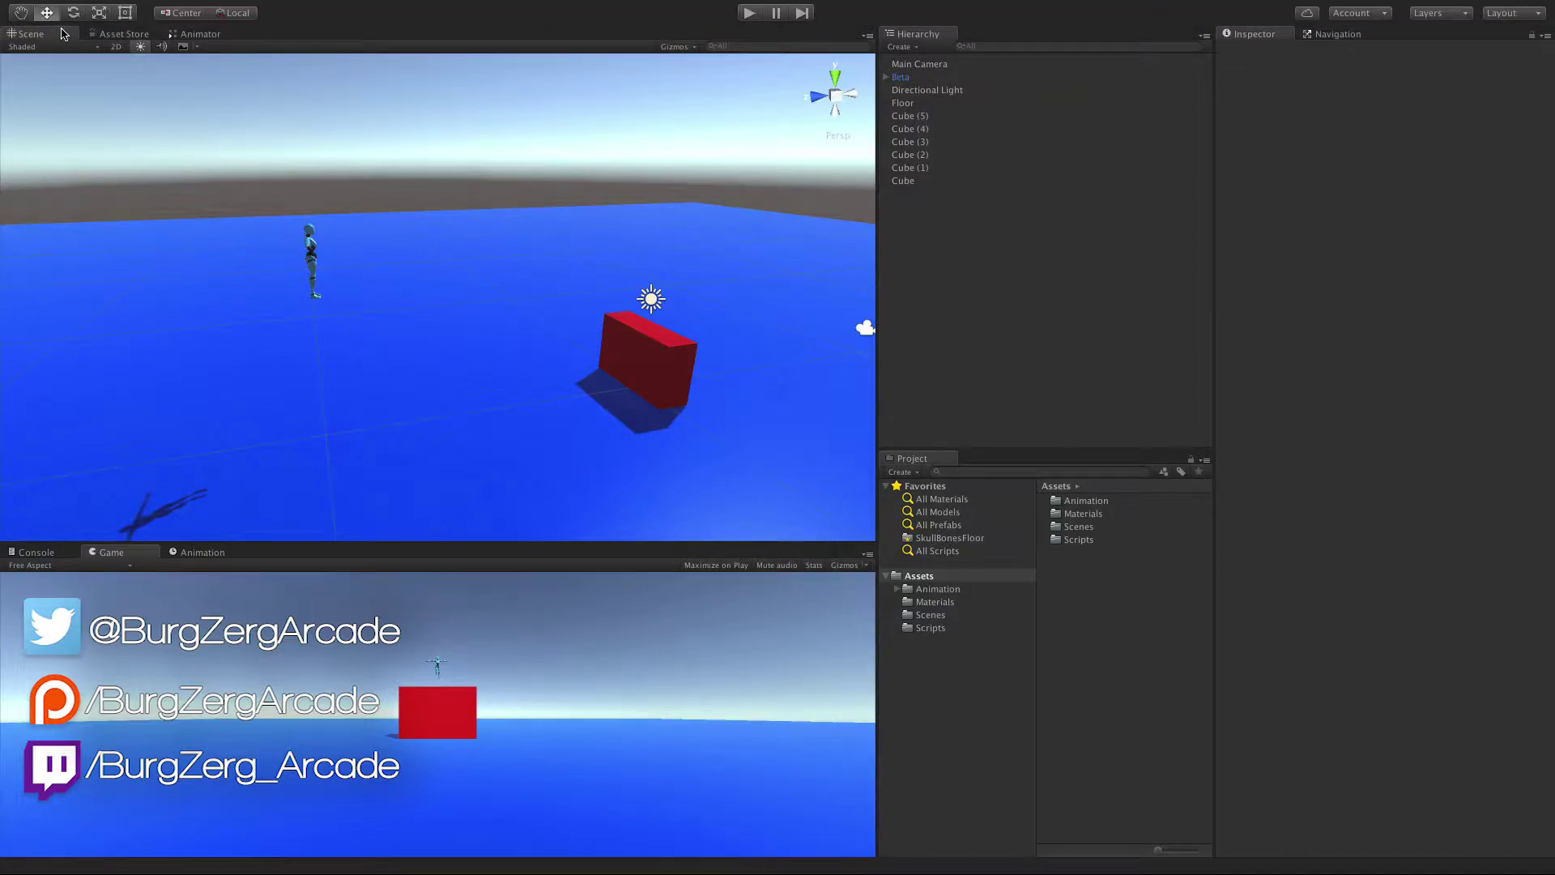
# Step: Open the Animator's layer list for the Beta controller
pyautogui.click(186, 37)
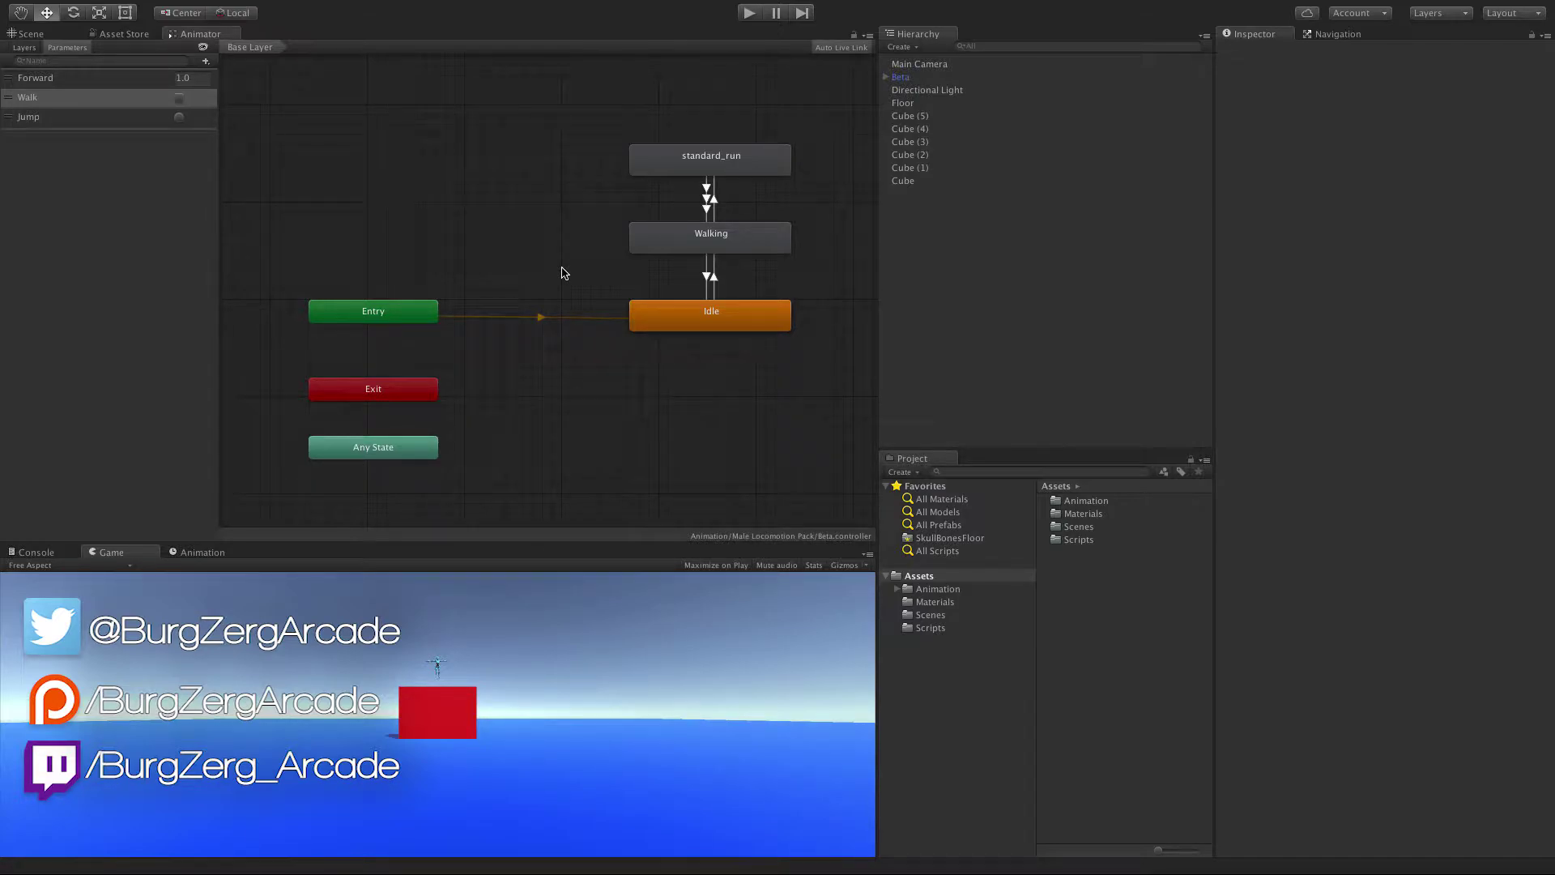
pyautogui.click(27, 47)
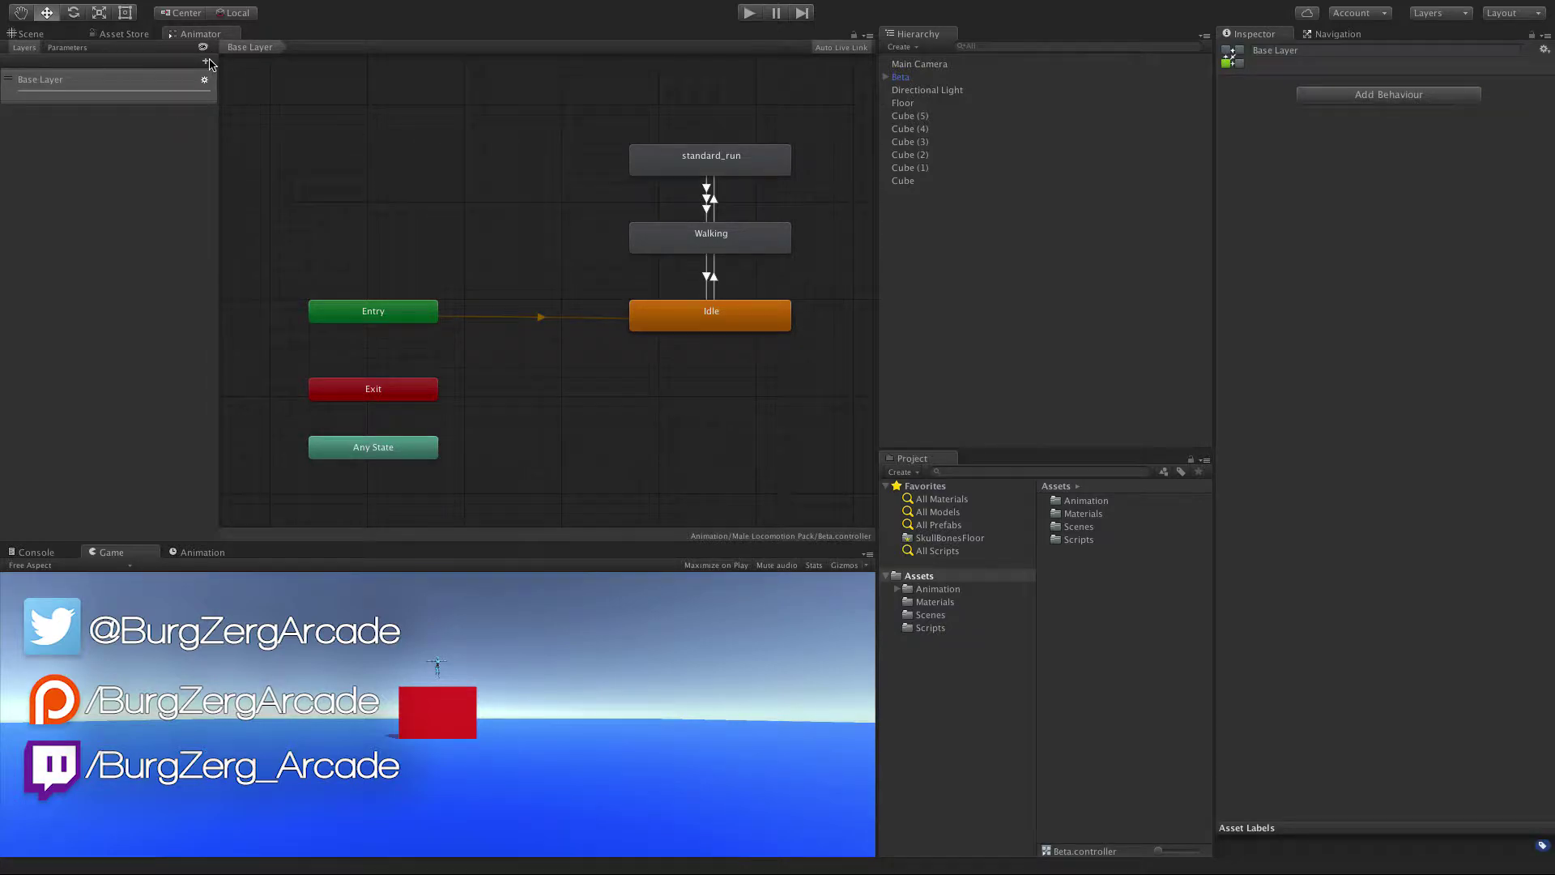
# Step: Add a new layer to the animator controller and delete it again
pyautogui.click(205, 61)
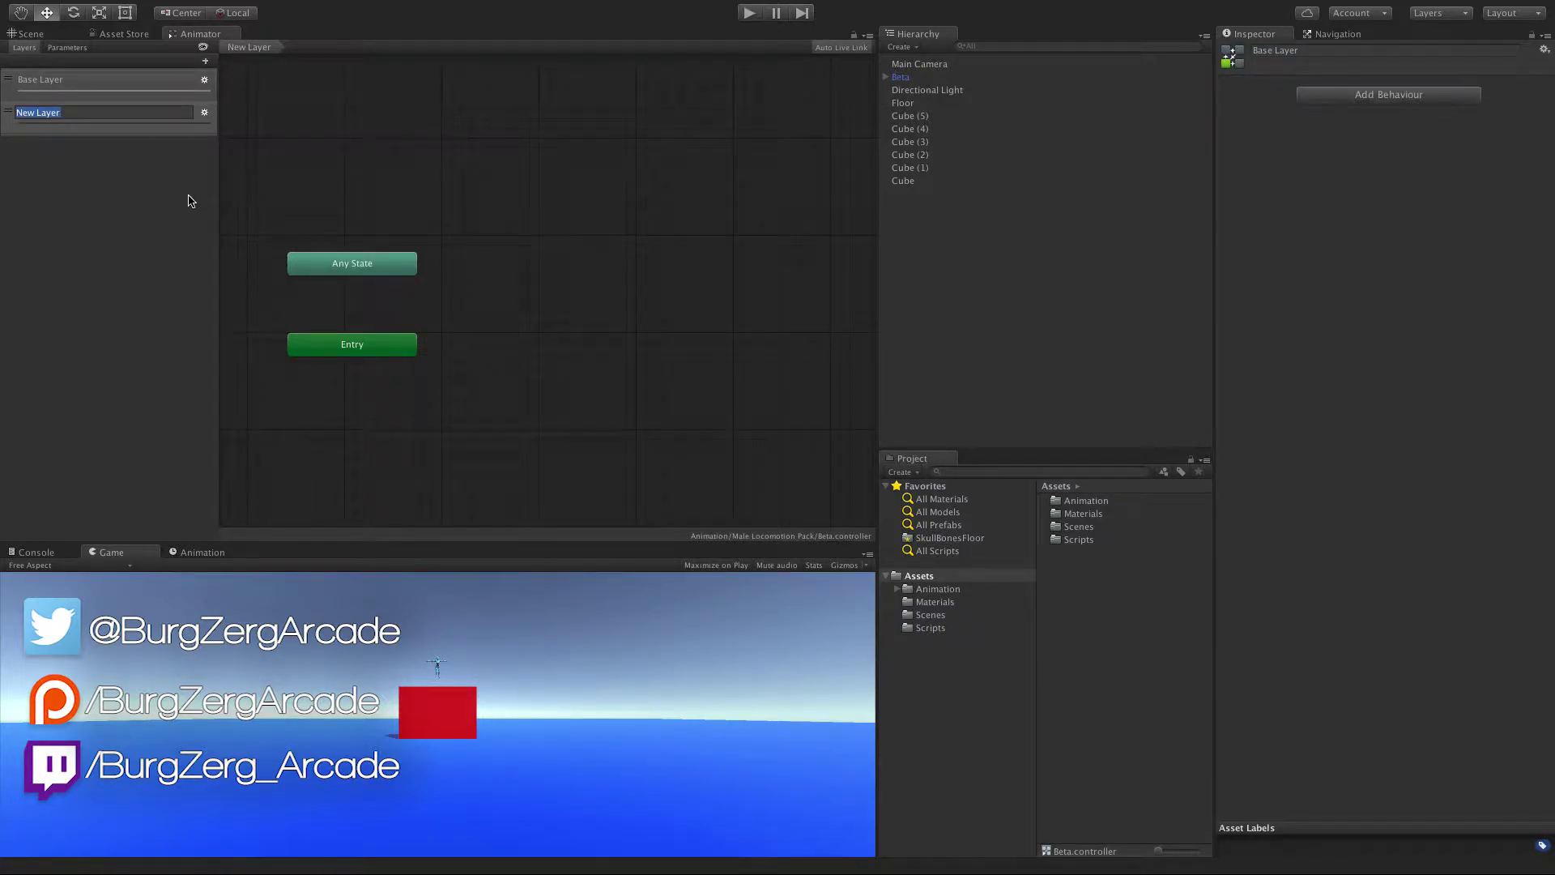
pyautogui.press('Return')
pyautogui.press('Delete')
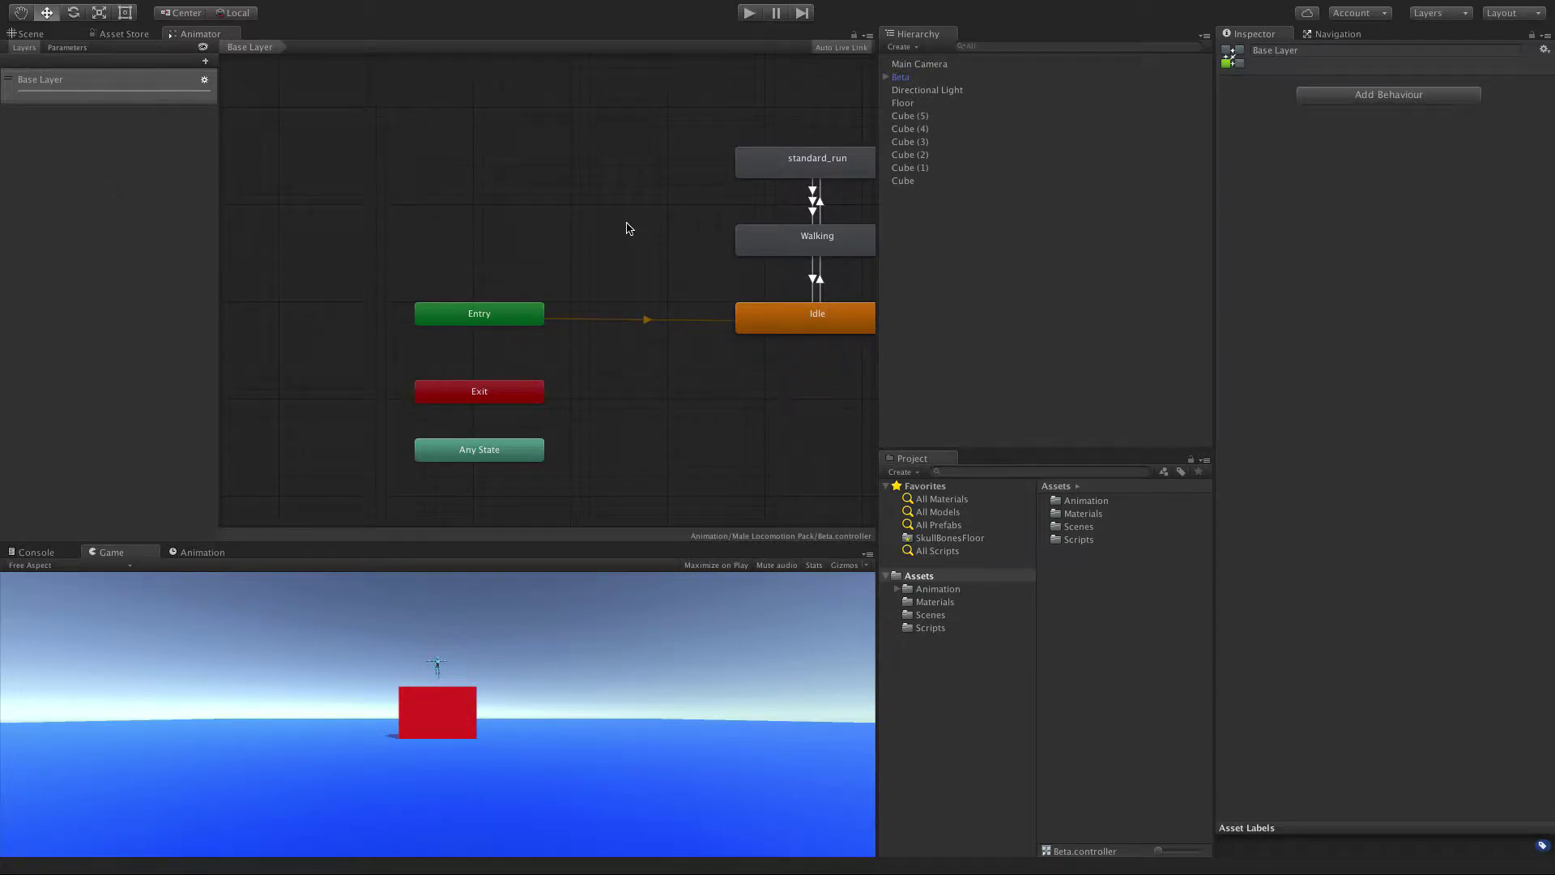
# Step: Create a state from a new blend tree just below the Idle state in the Base Layer
pyautogui.press('a')
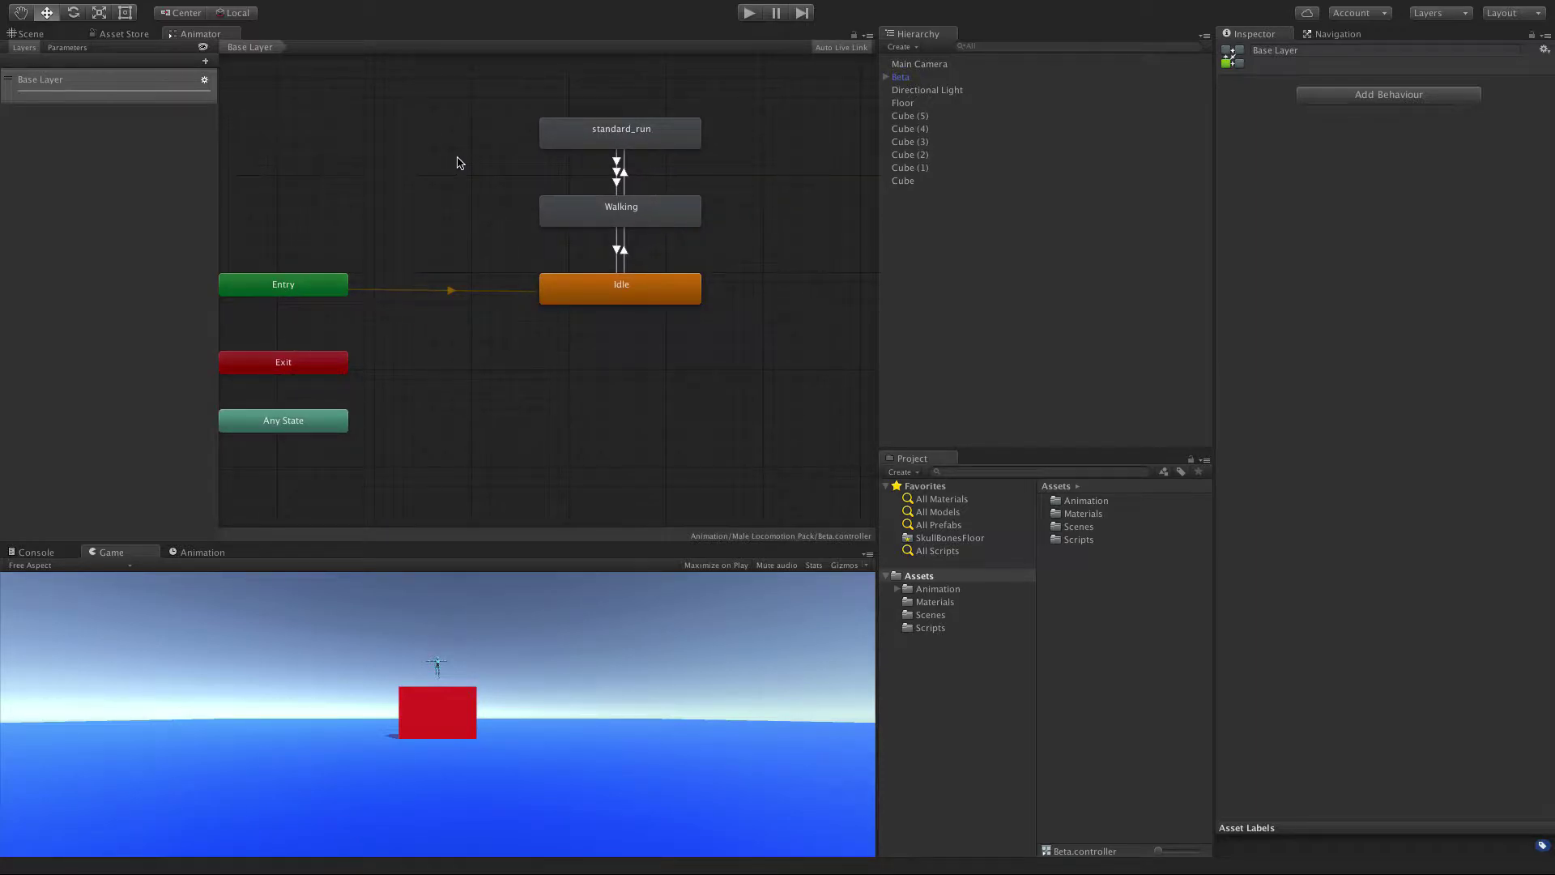
pyautogui.moveTo(454, 160); pyautogui.dragTo(489, 160, button='middle')
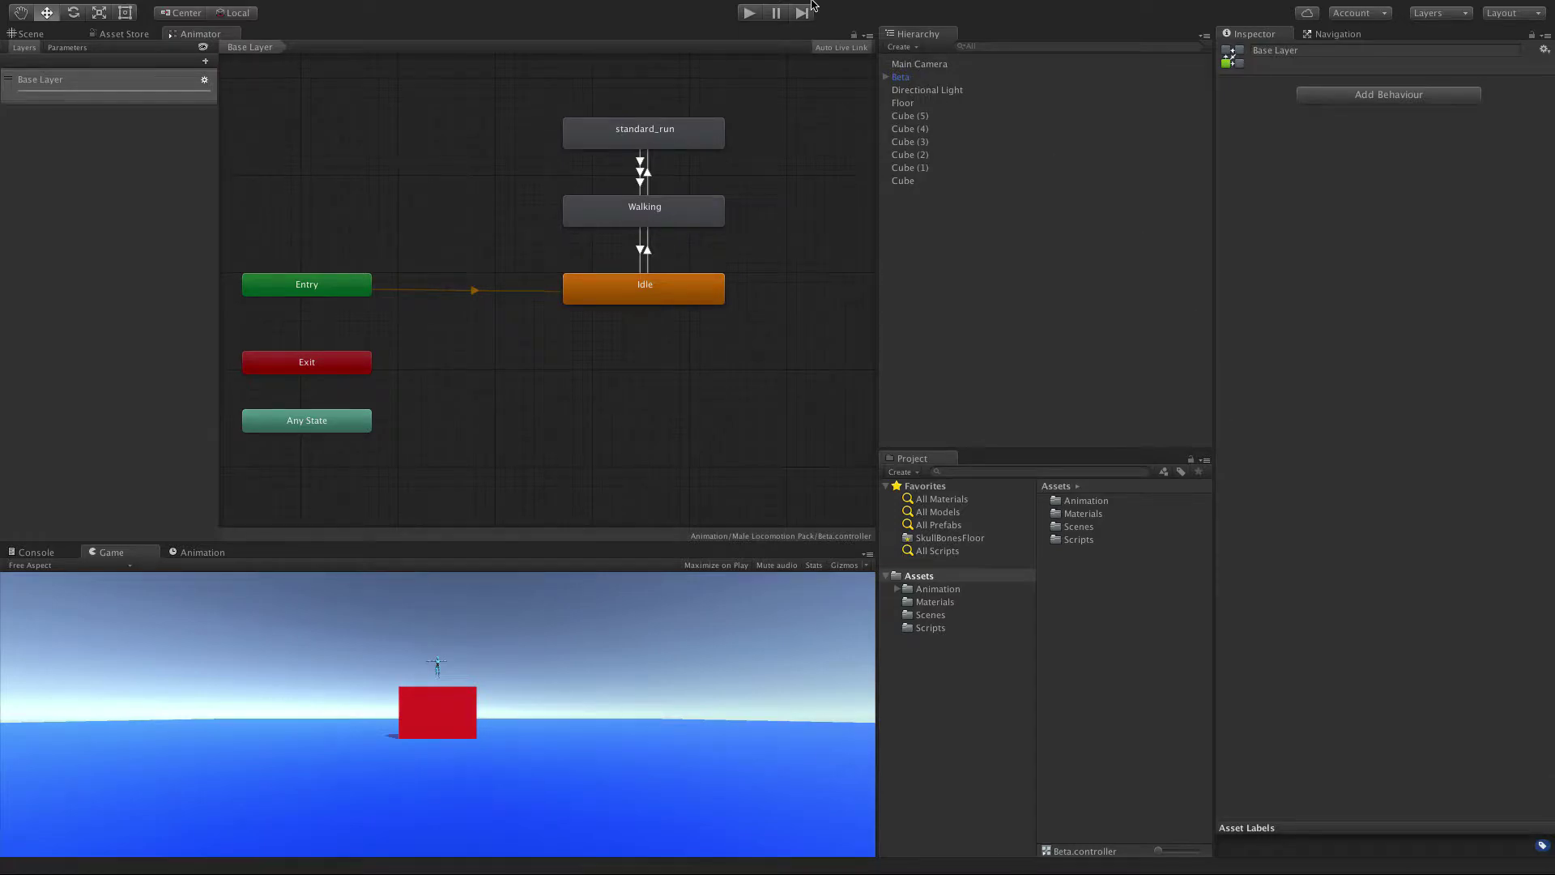
pyautogui.scroll(5, 514, 191)
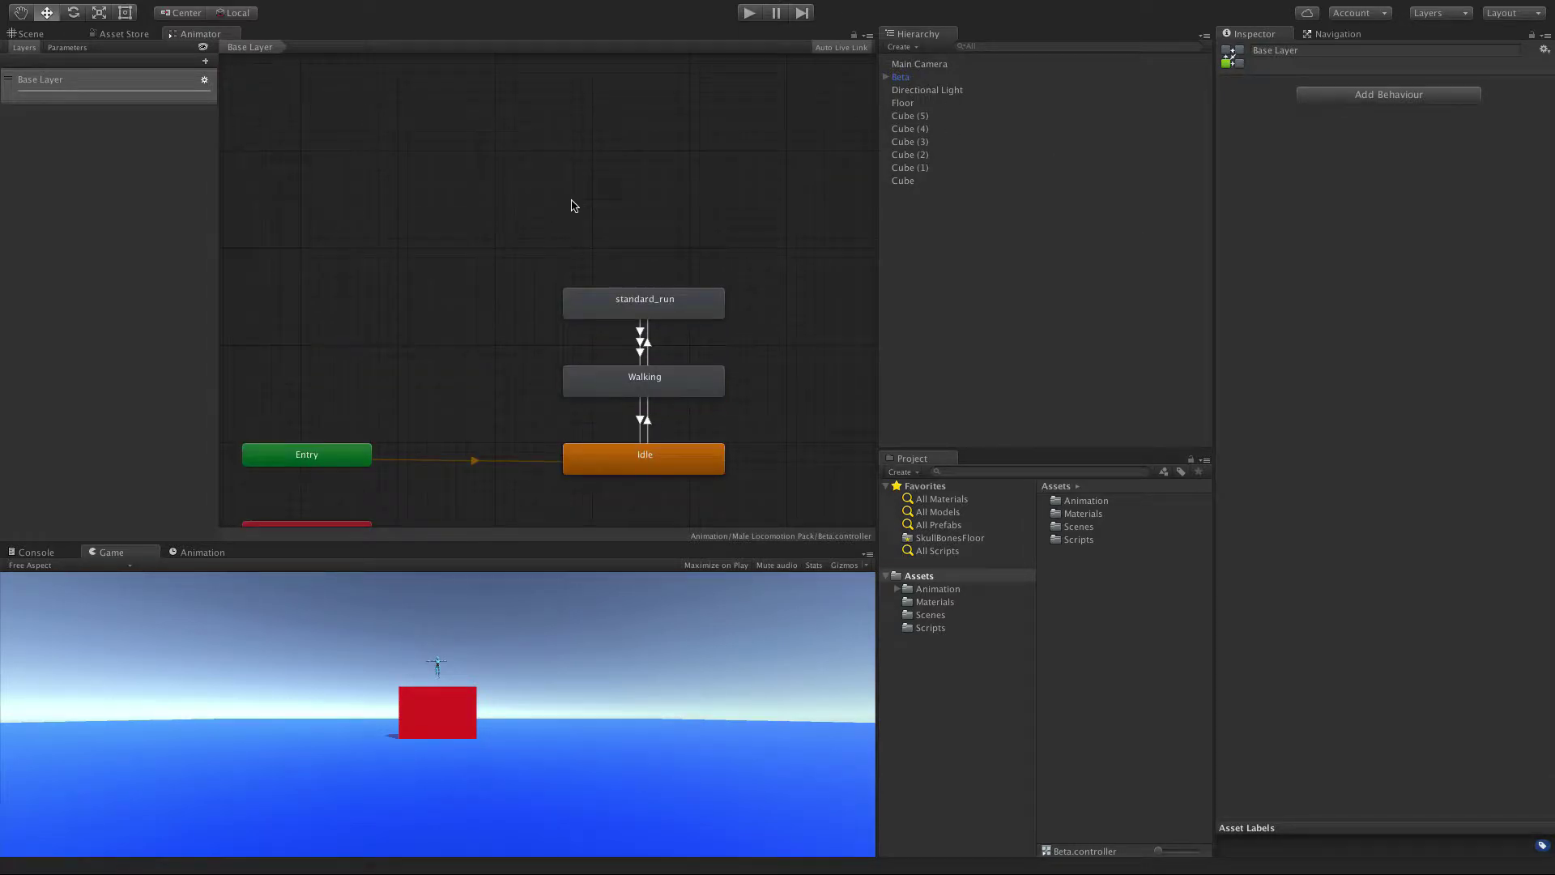
pyautogui.scroll(-2, 490, 178)
pyautogui.scroll(-2, 626, 219)
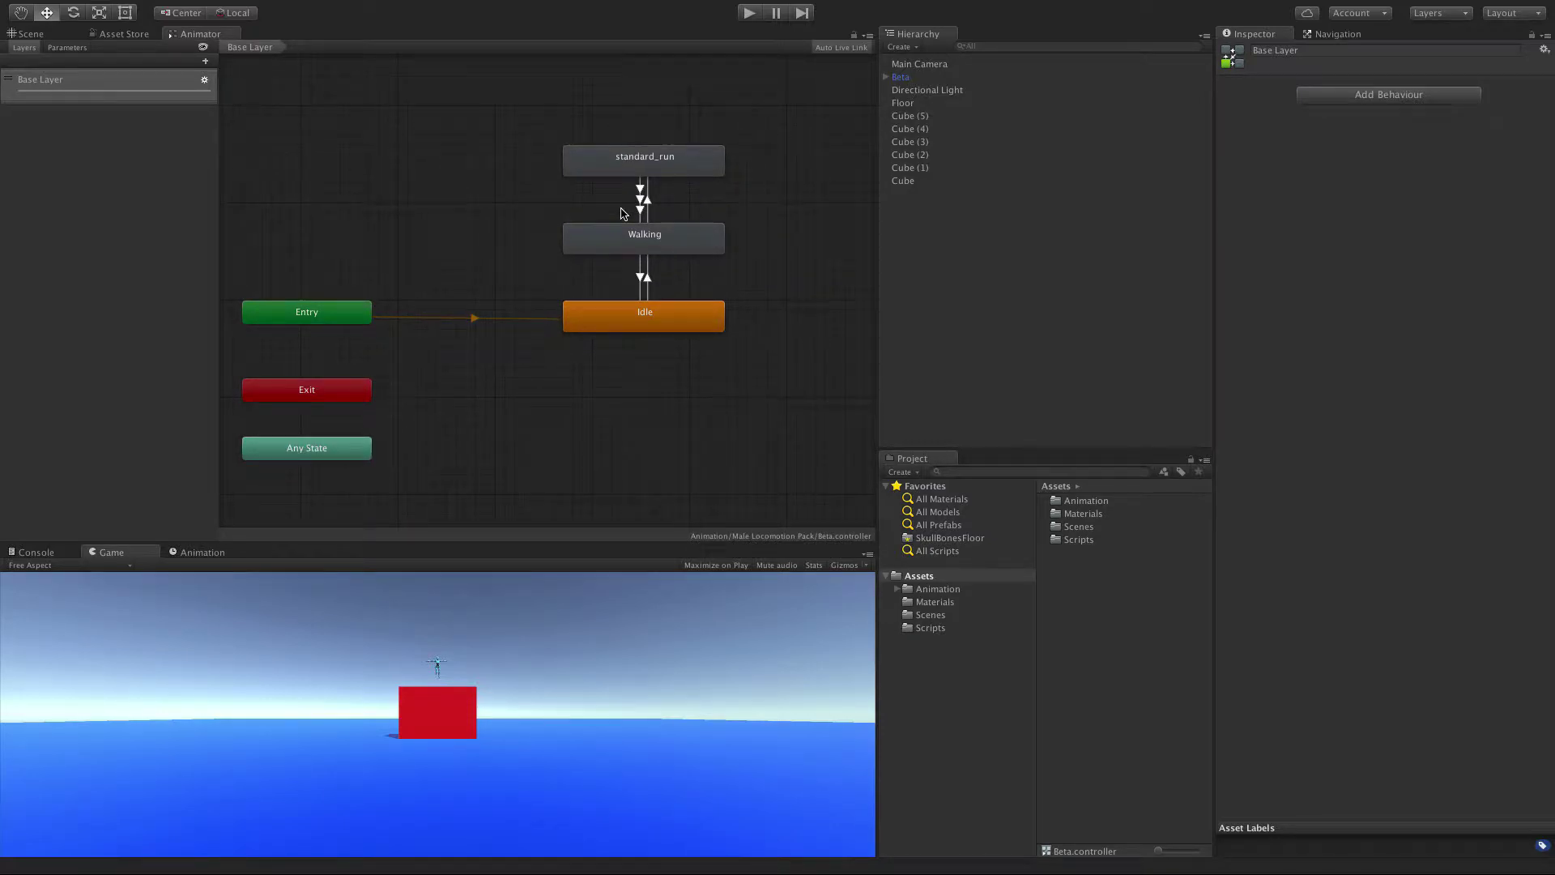
pyautogui.scroll(-1, 623, 214)
pyautogui.rightClick(590, 345)
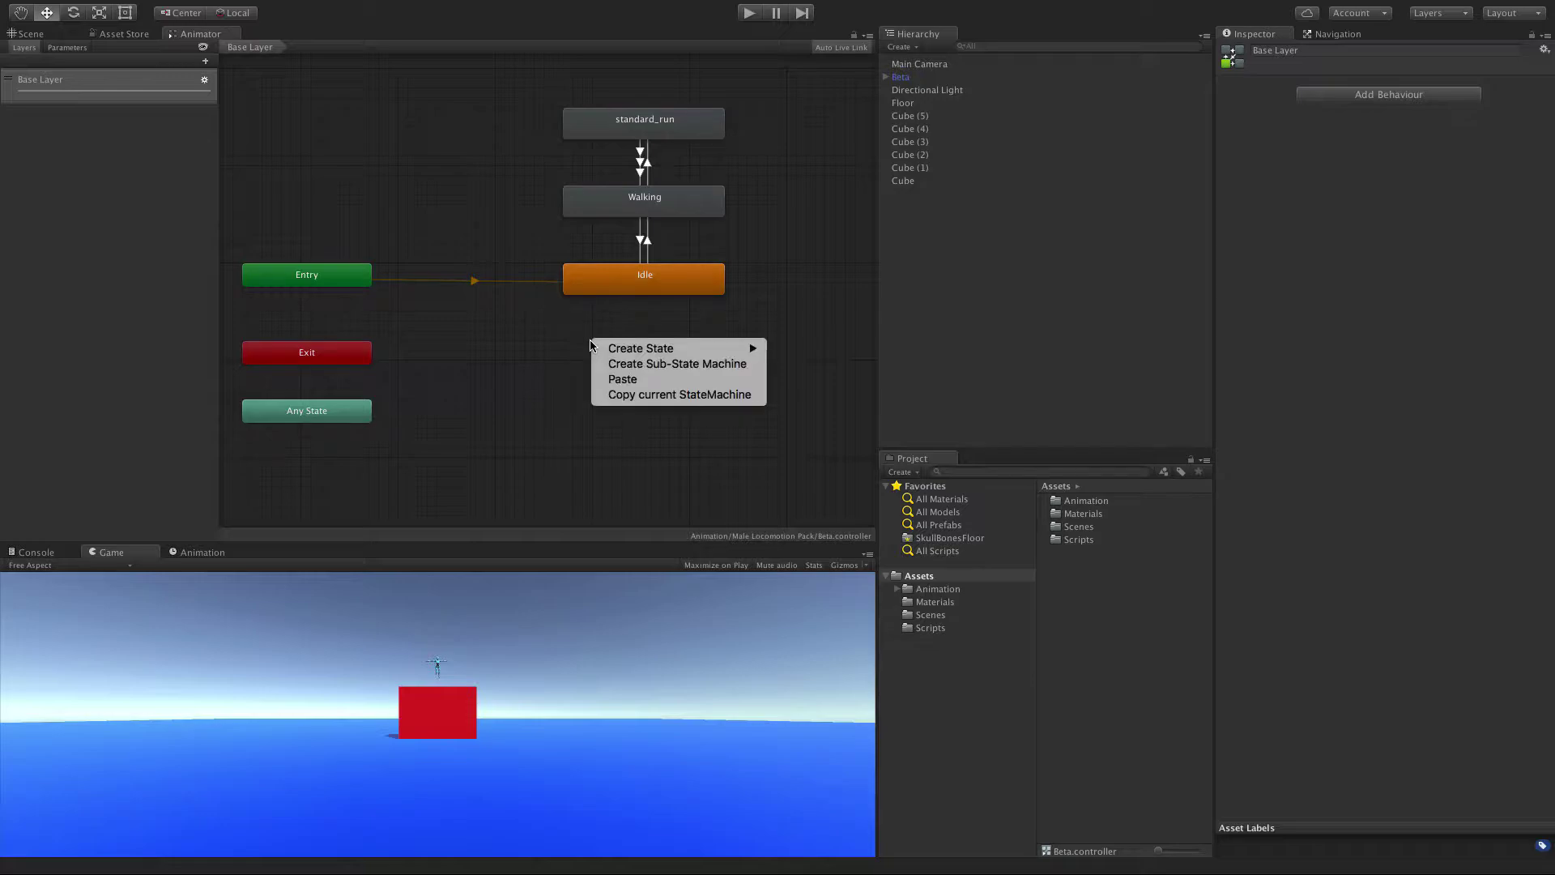
pyautogui.moveTo(658, 353)
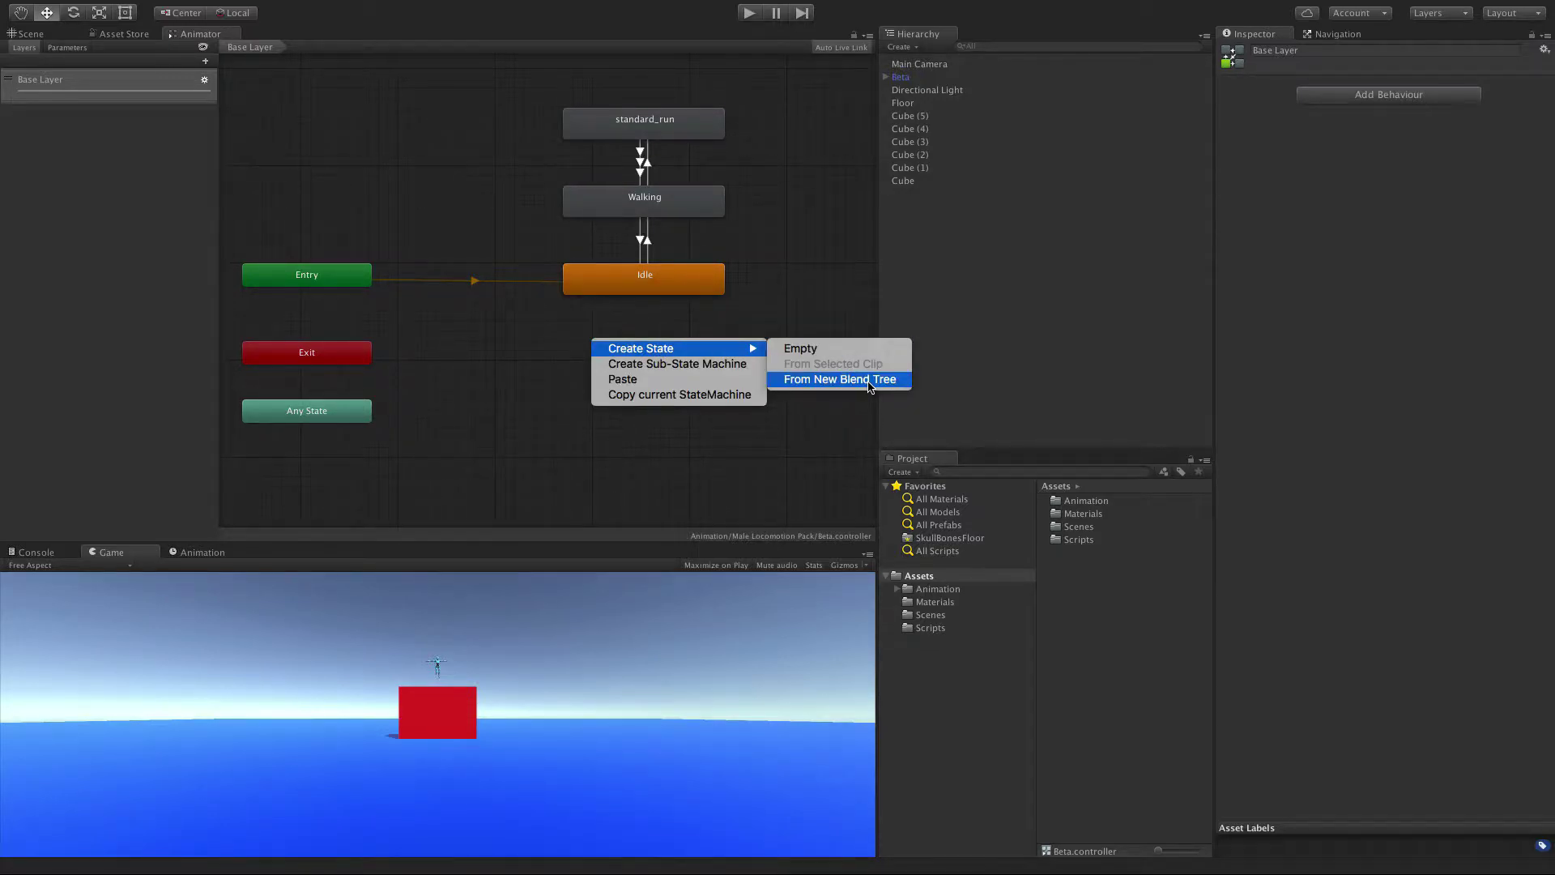
pyautogui.click(869, 386)
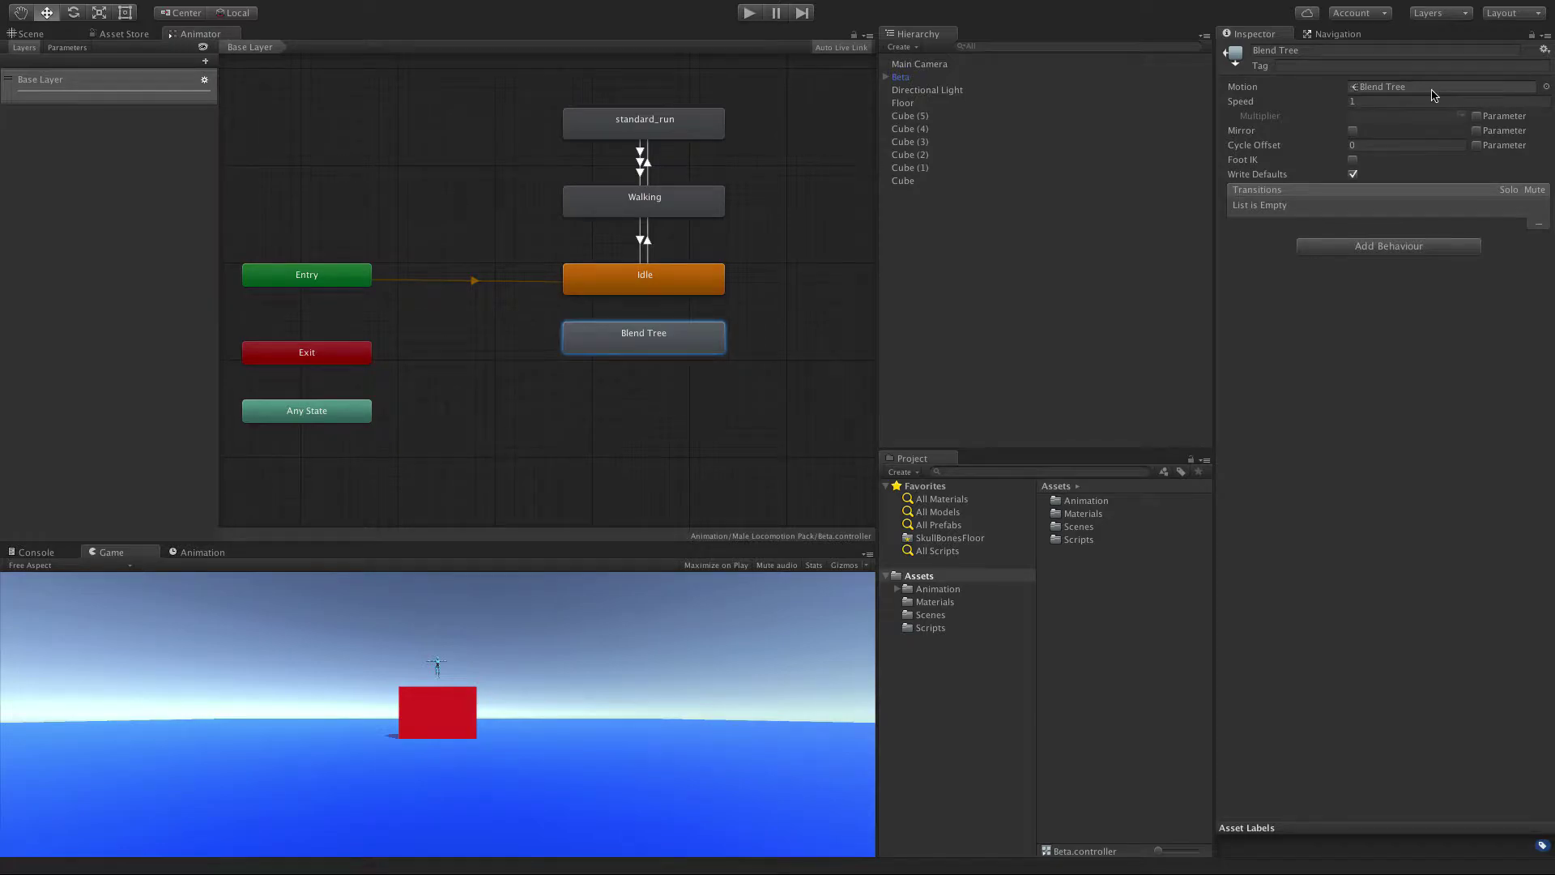
# Step: Compare the Motion fields of the Walking and Blend Tree states and view the motions available for selection
pyautogui.click(607, 194)
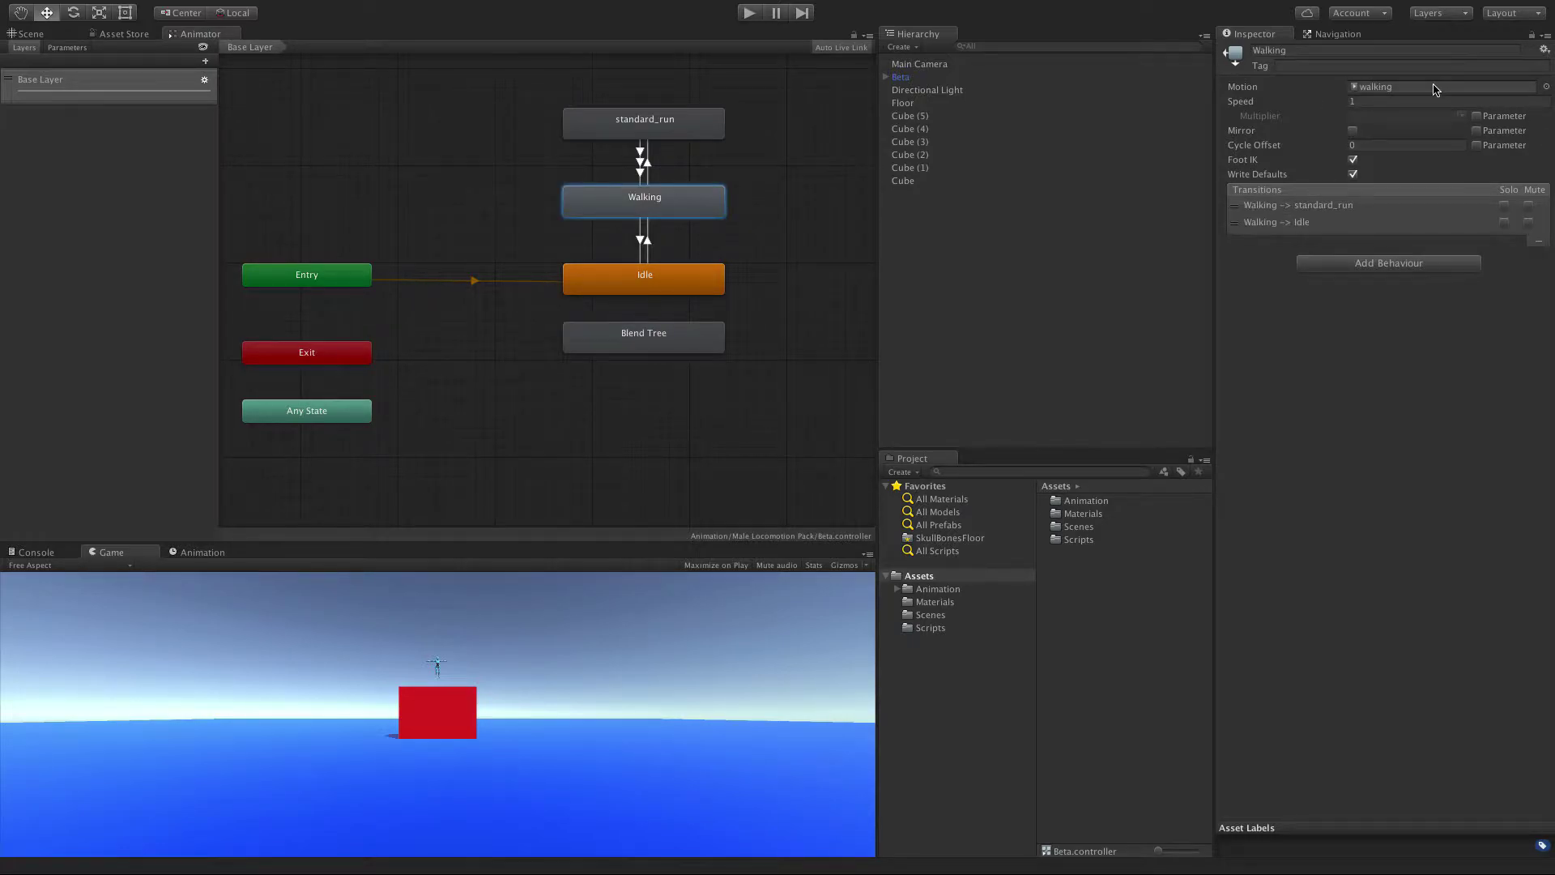
pyautogui.click(695, 332)
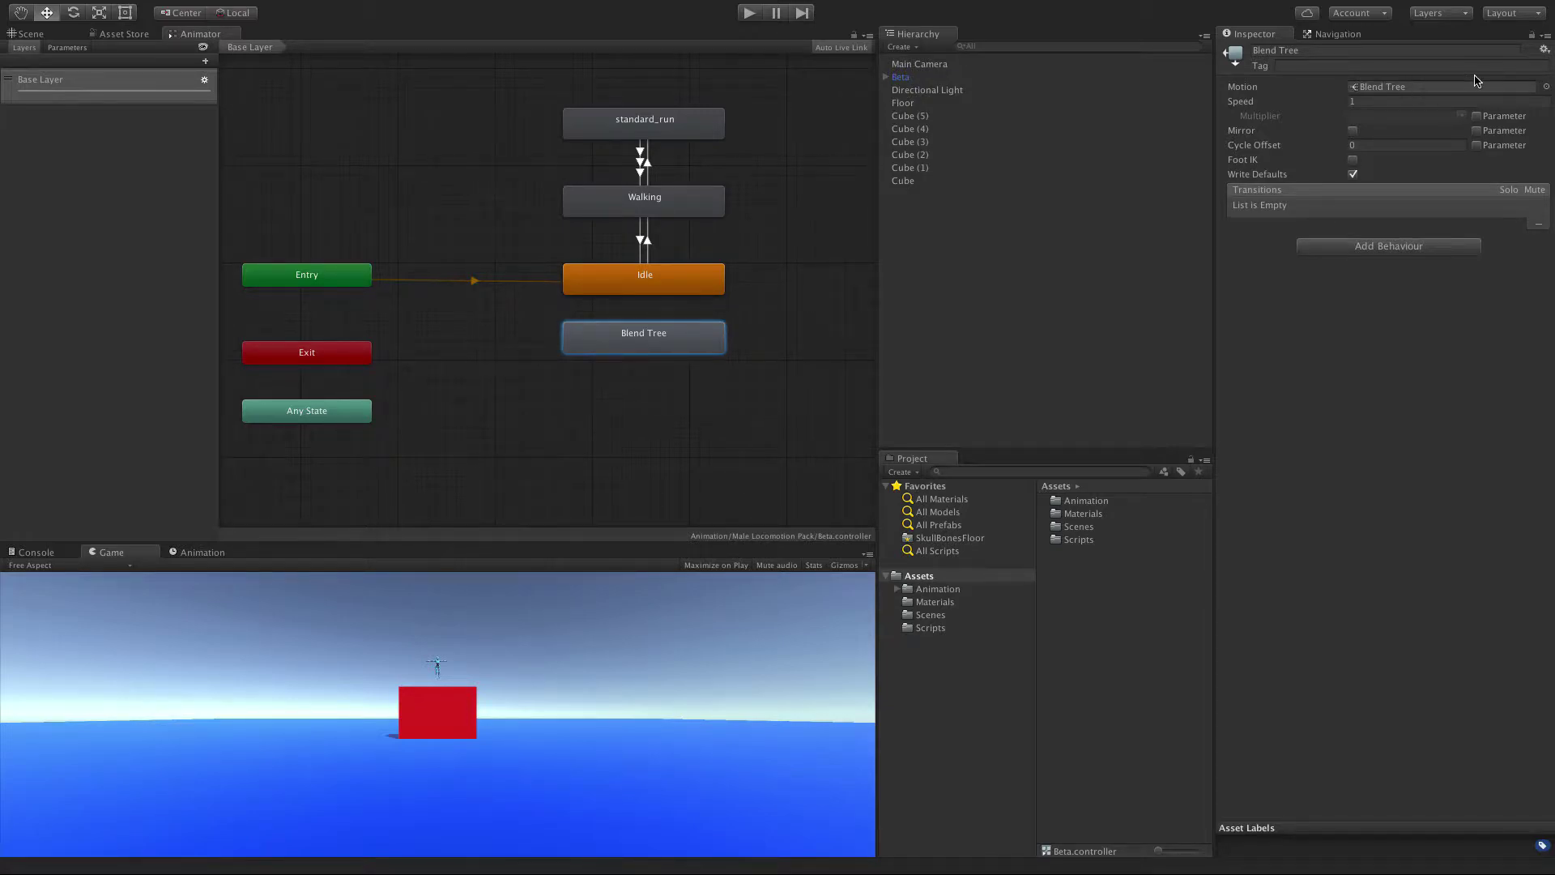
pyautogui.click(1546, 87)
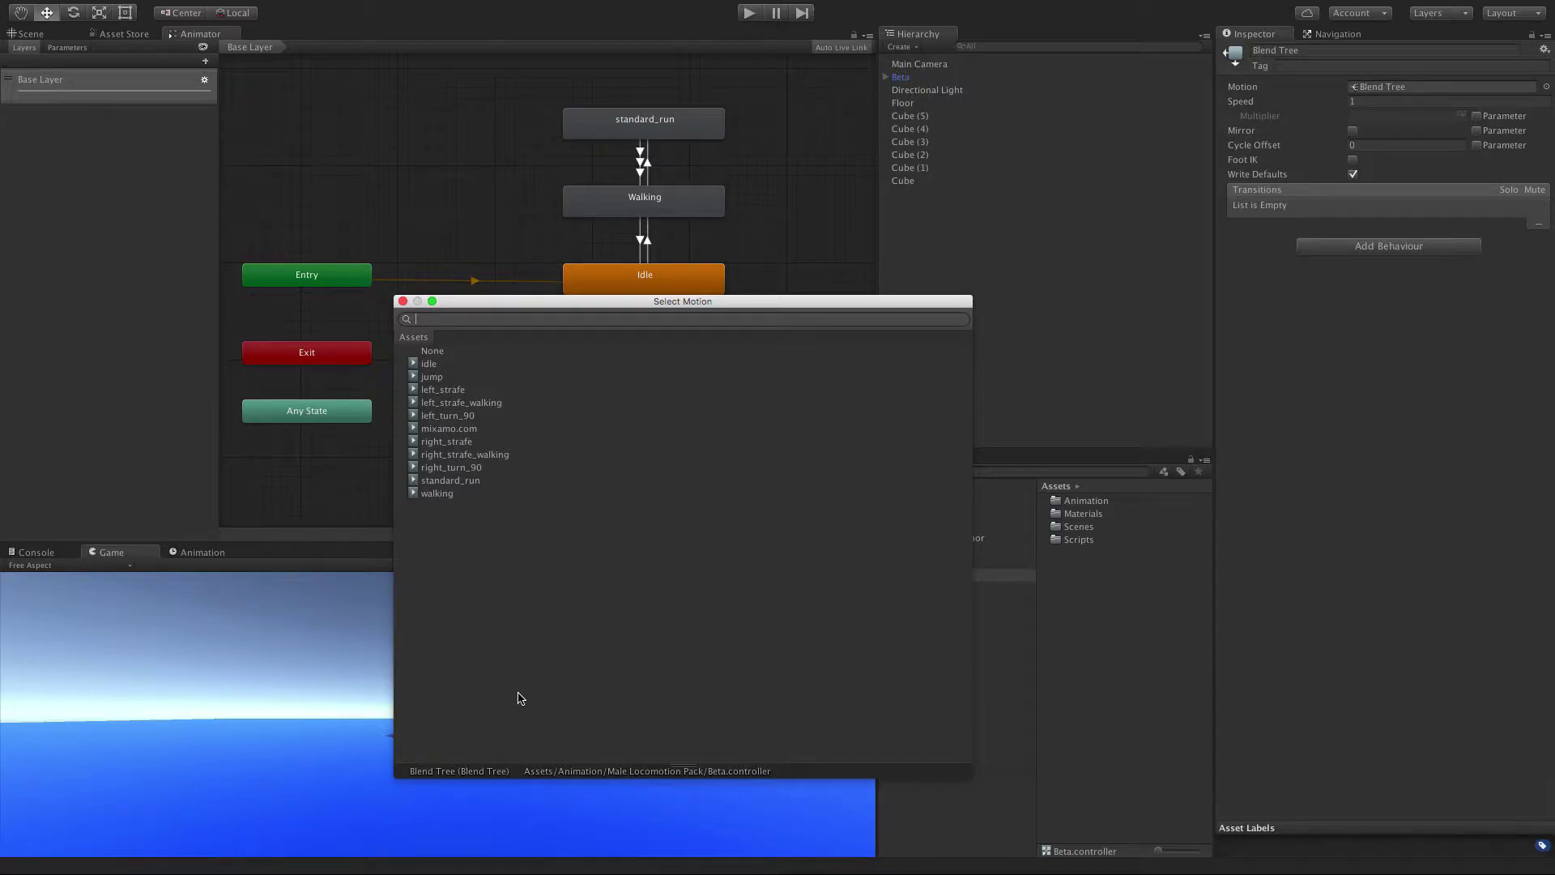
pyautogui.click(404, 301)
pyautogui.click(646, 402)
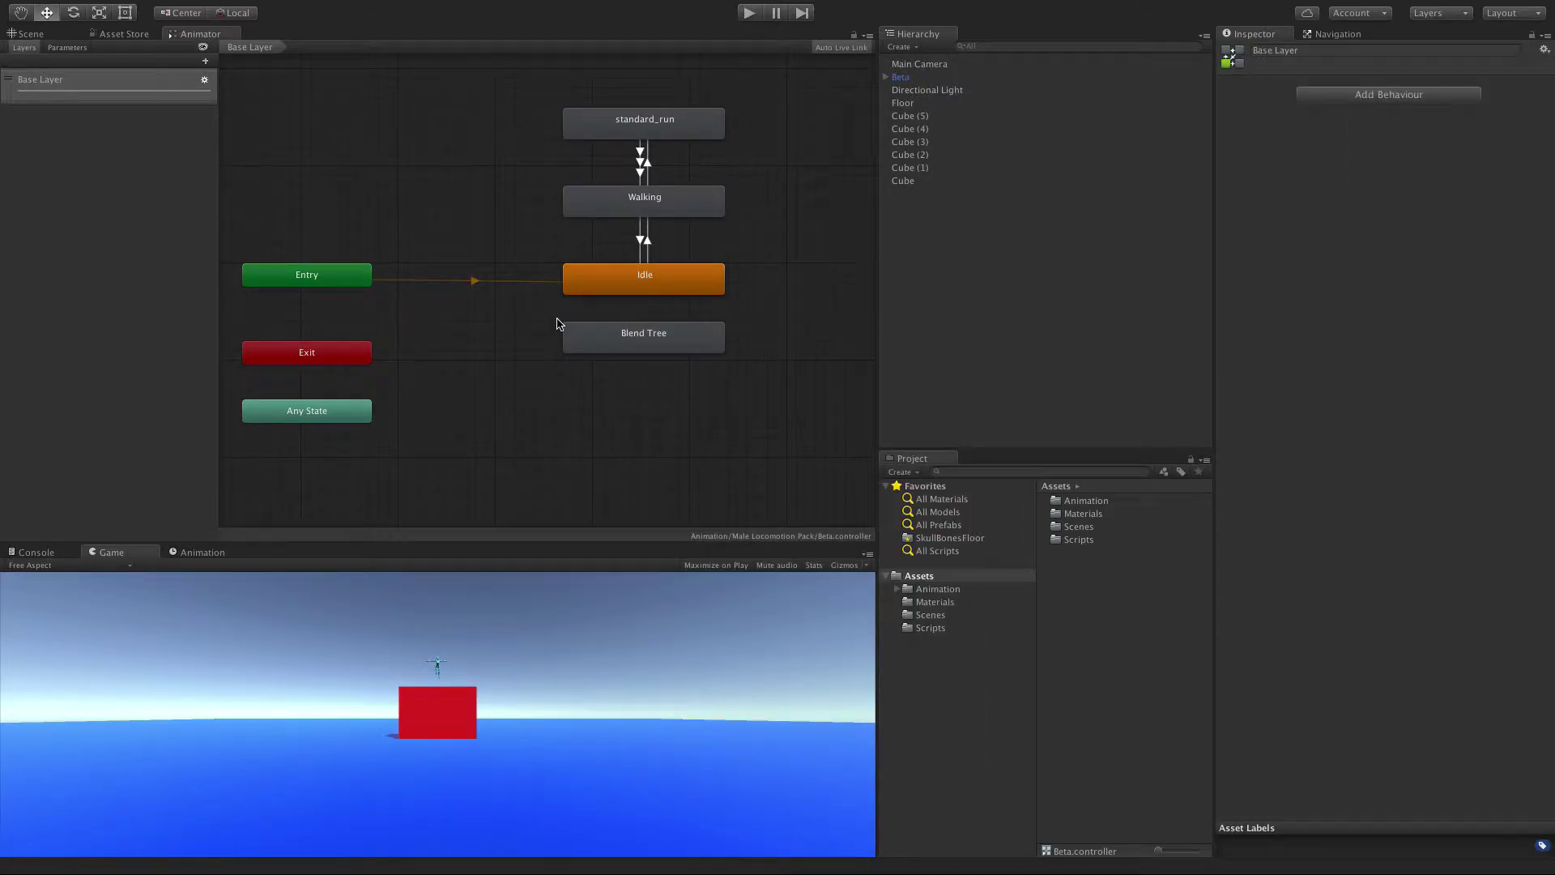
# Step: Create a sub-state machine below the Blend Tree state and delete it again
pyautogui.rightClick(583, 430)
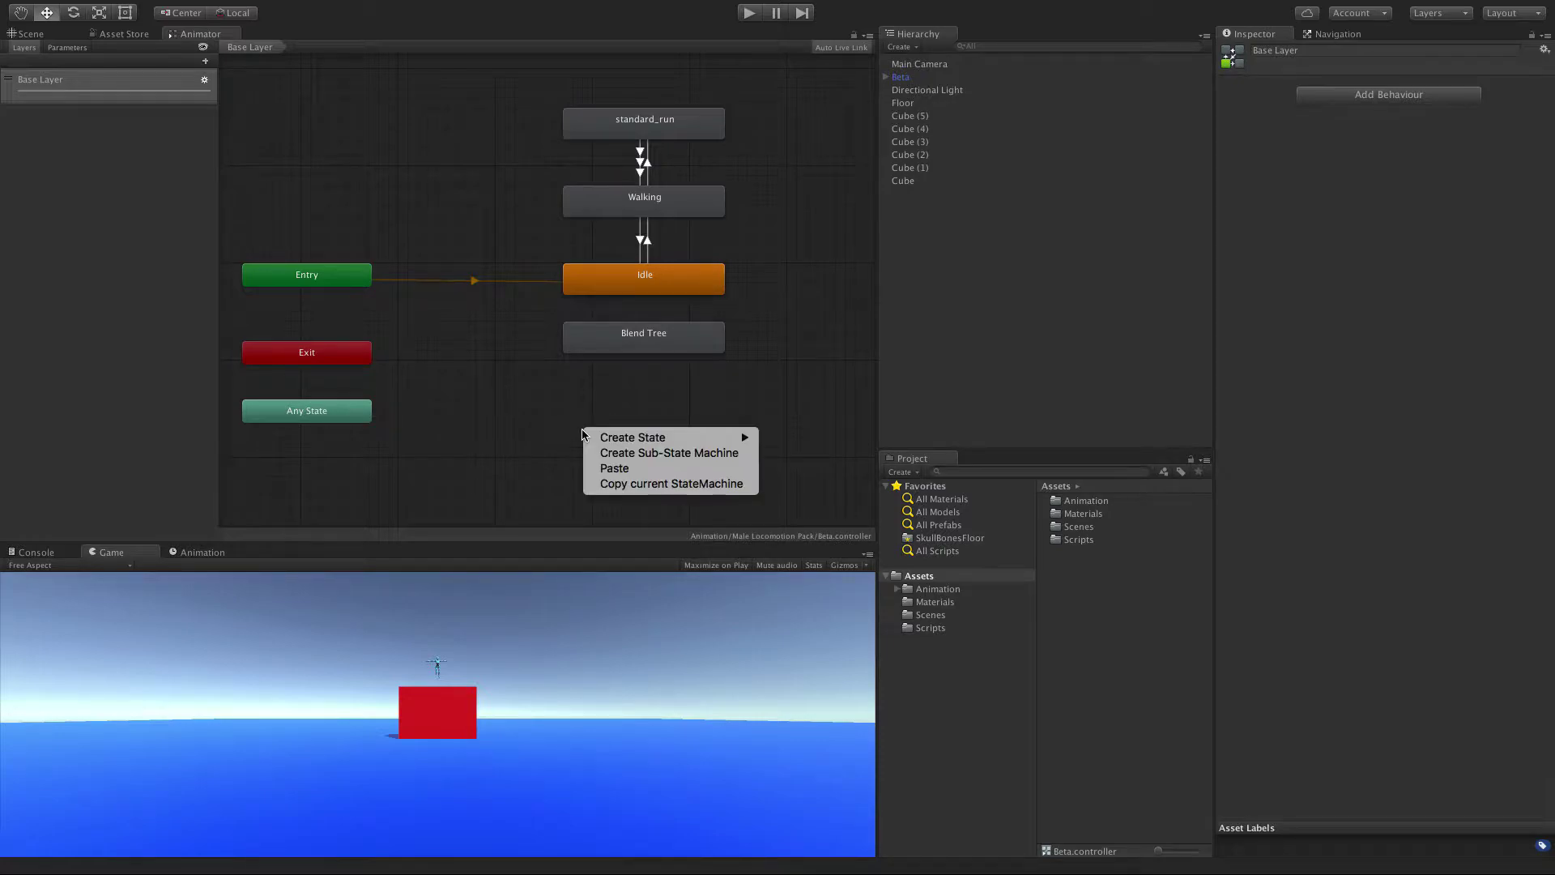
pyautogui.click(688, 458)
pyautogui.moveTo(687, 459); pyautogui.dragTo(661, 405)
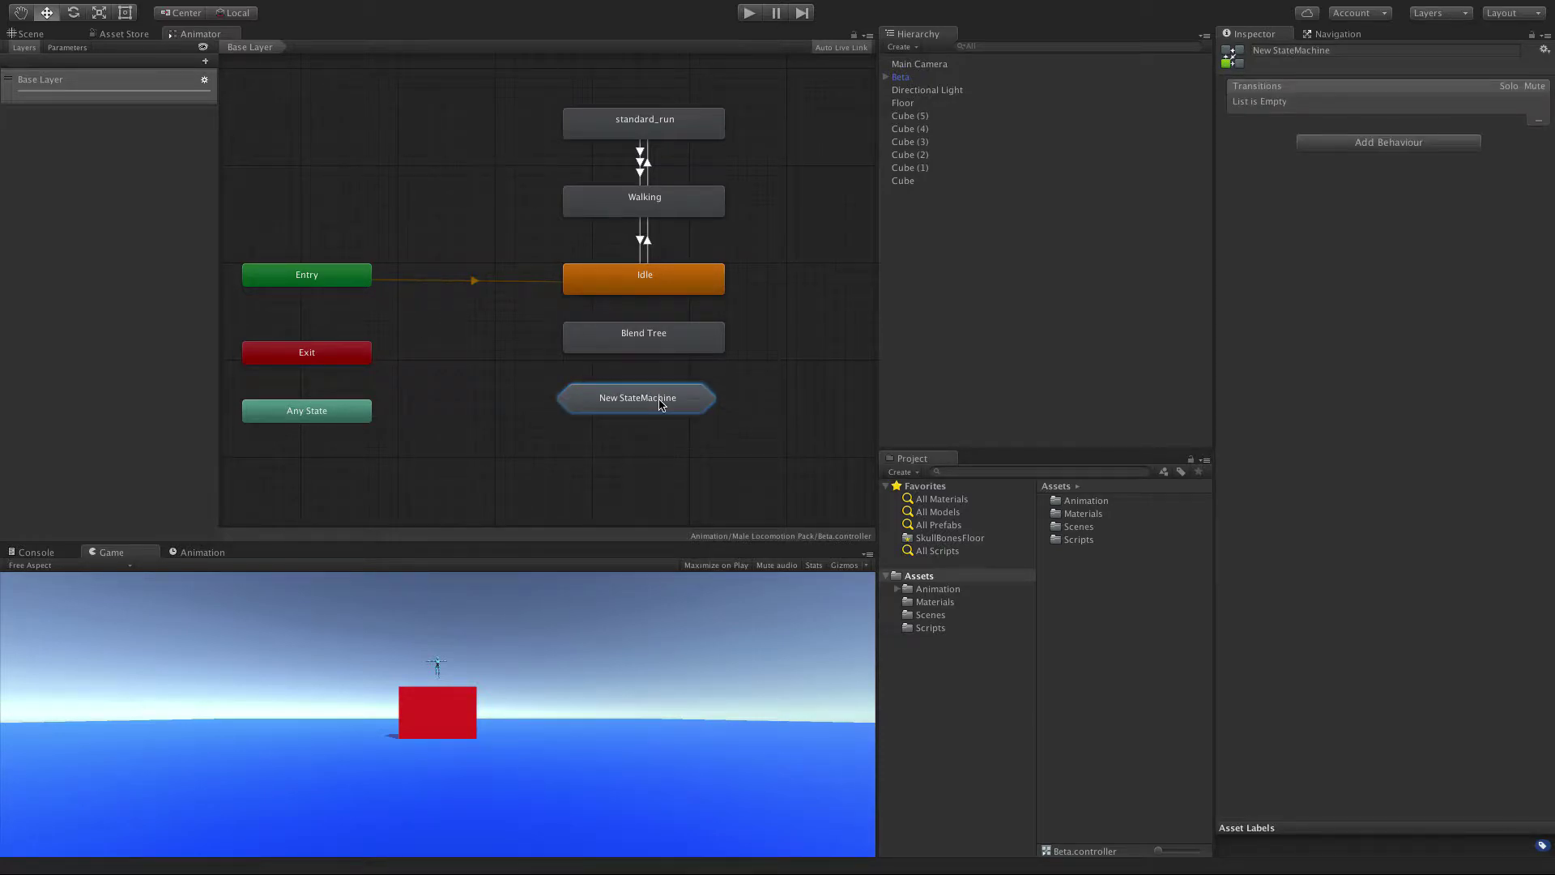
pyautogui.click(681, 473)
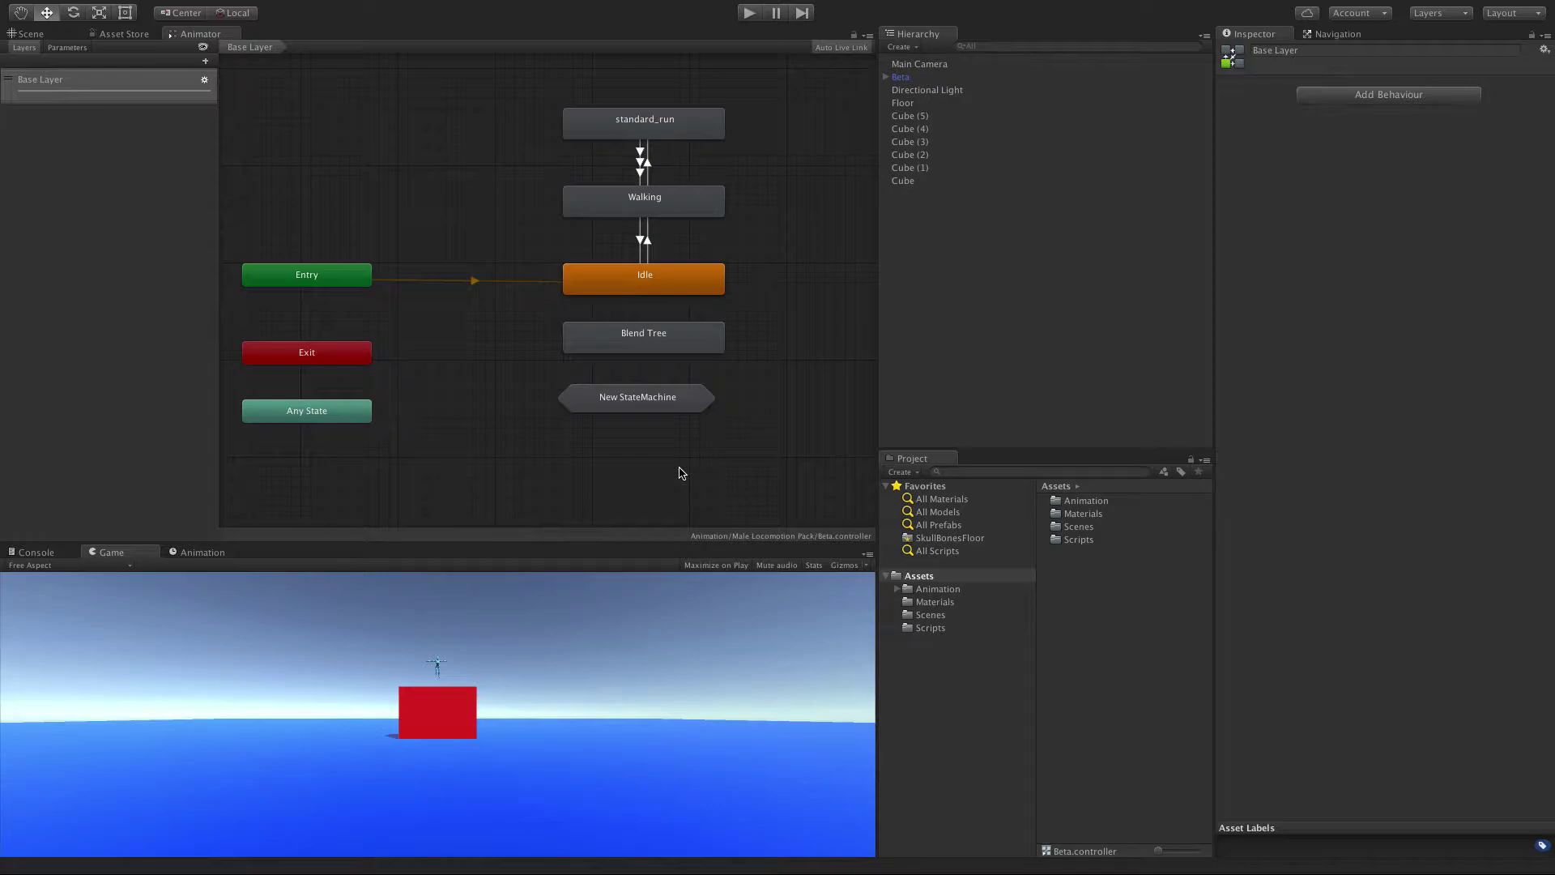
pyautogui.click(666, 406)
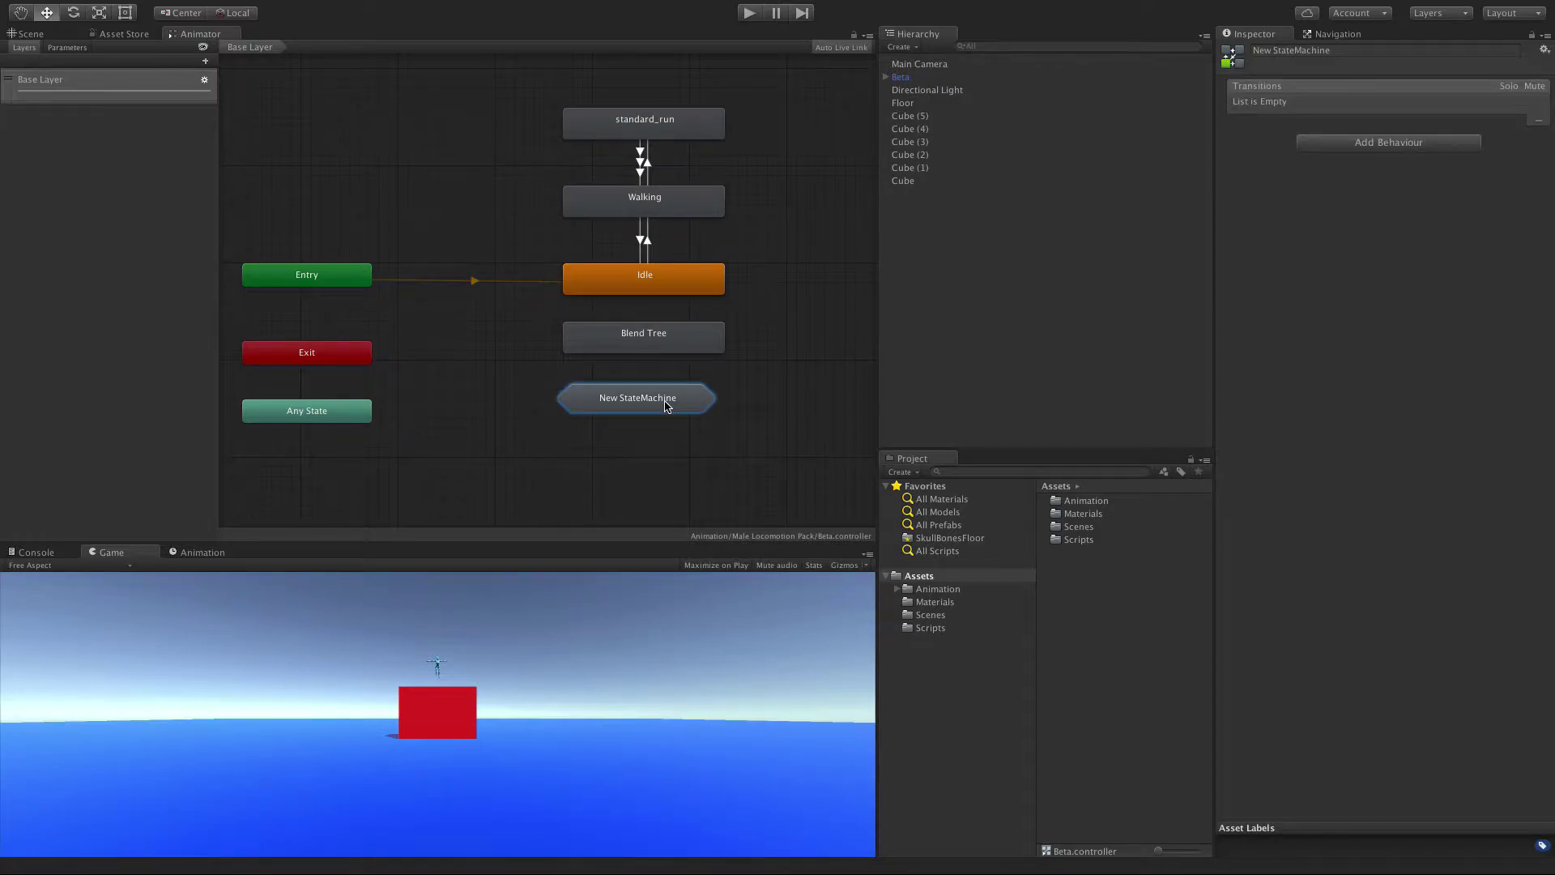
pyautogui.press('Delete')
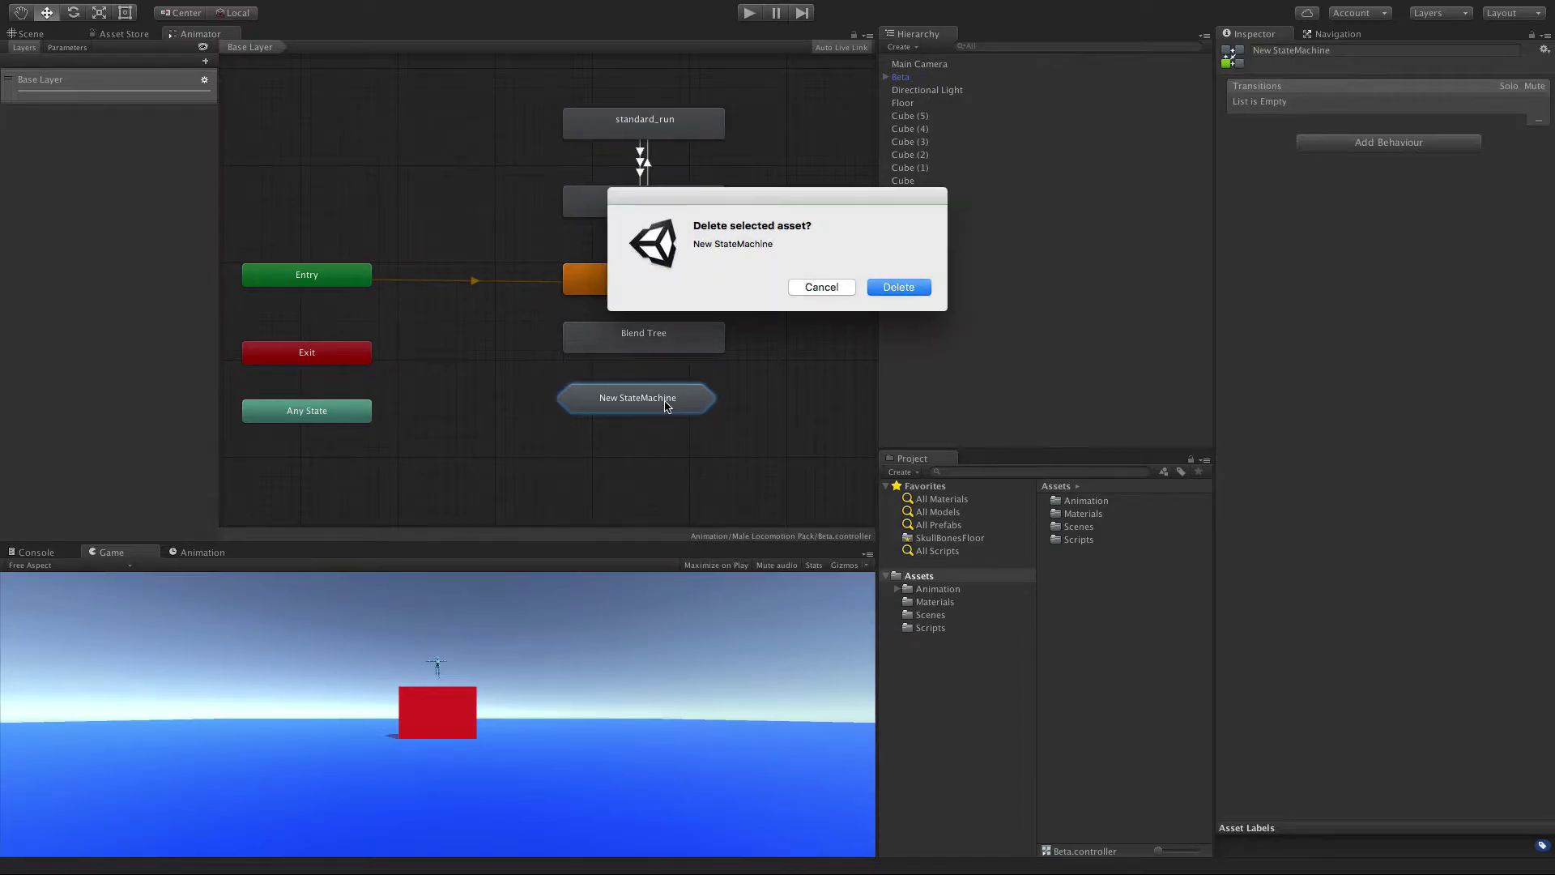
pyautogui.click(891, 289)
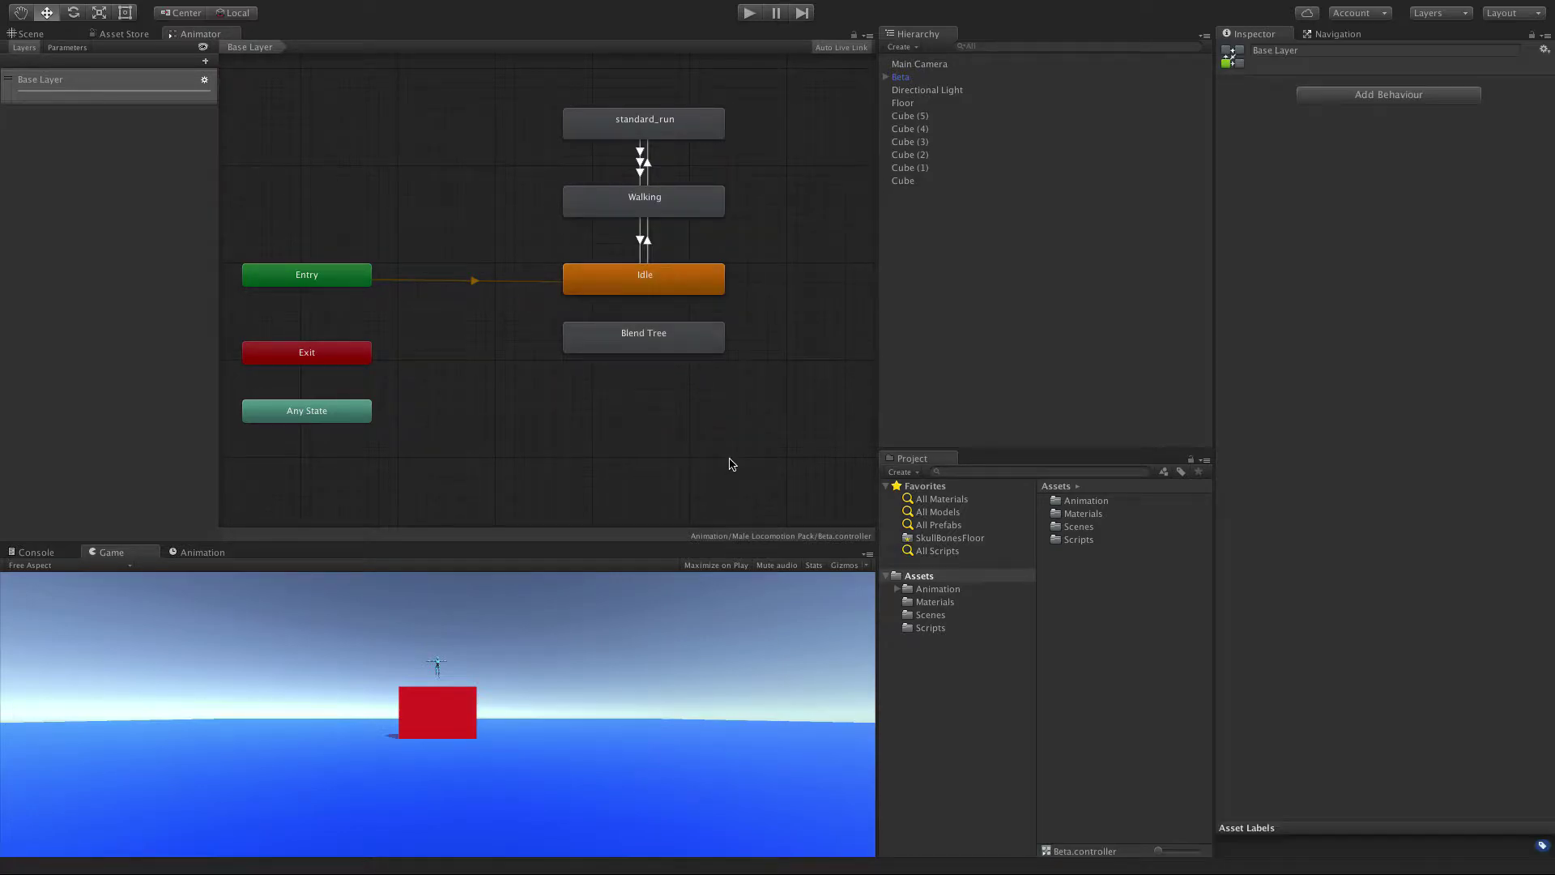
# Step: Open the Blend Tree state's own graph for editing
pyautogui.click(679, 344)
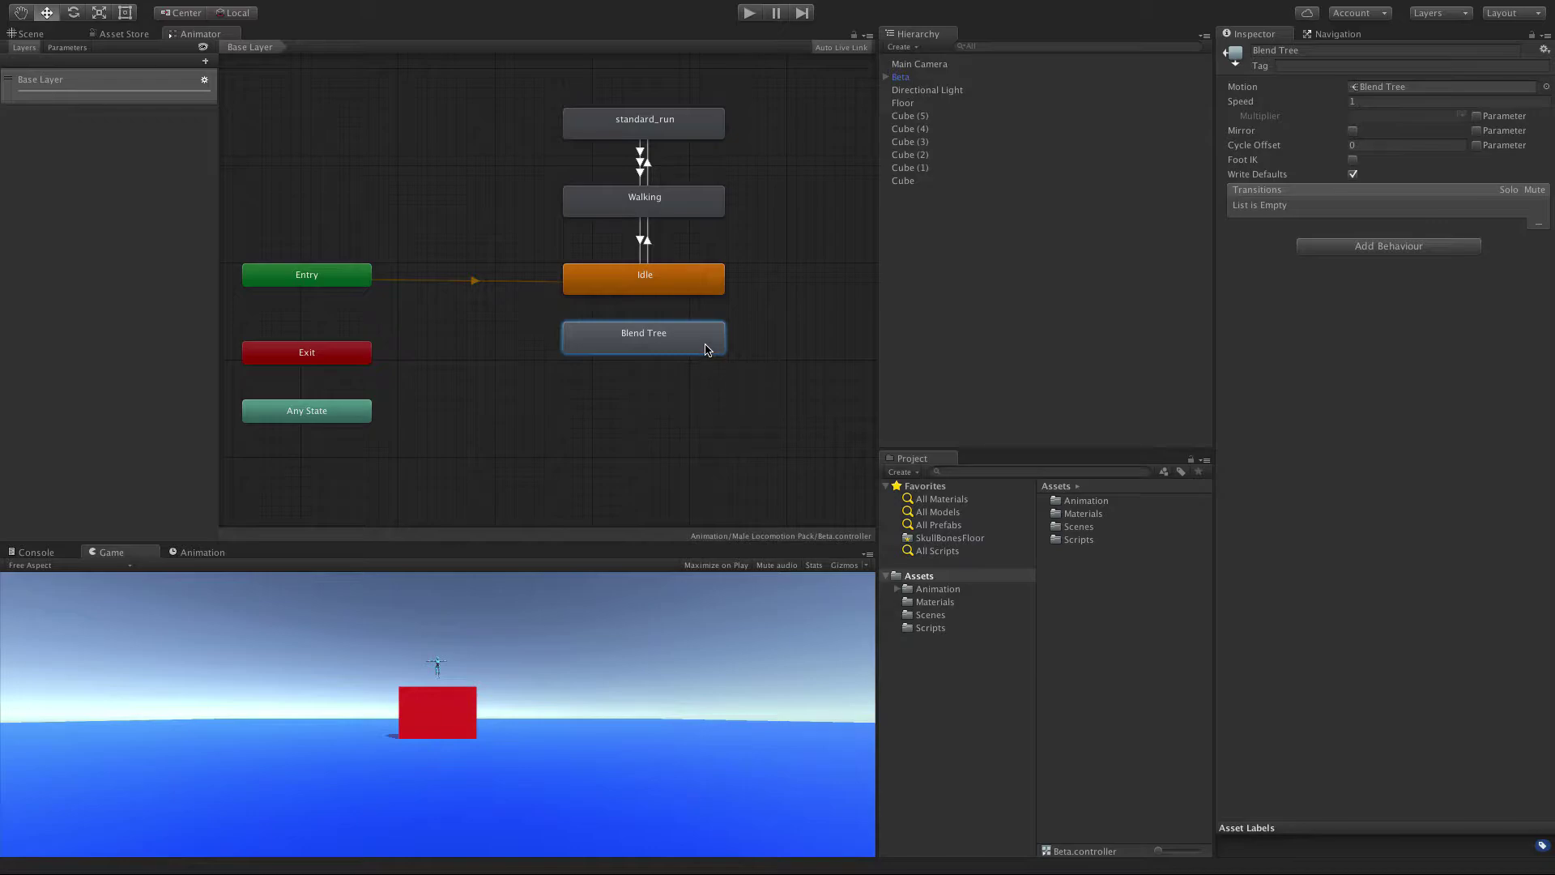
pyautogui.doubleClick(705, 348)
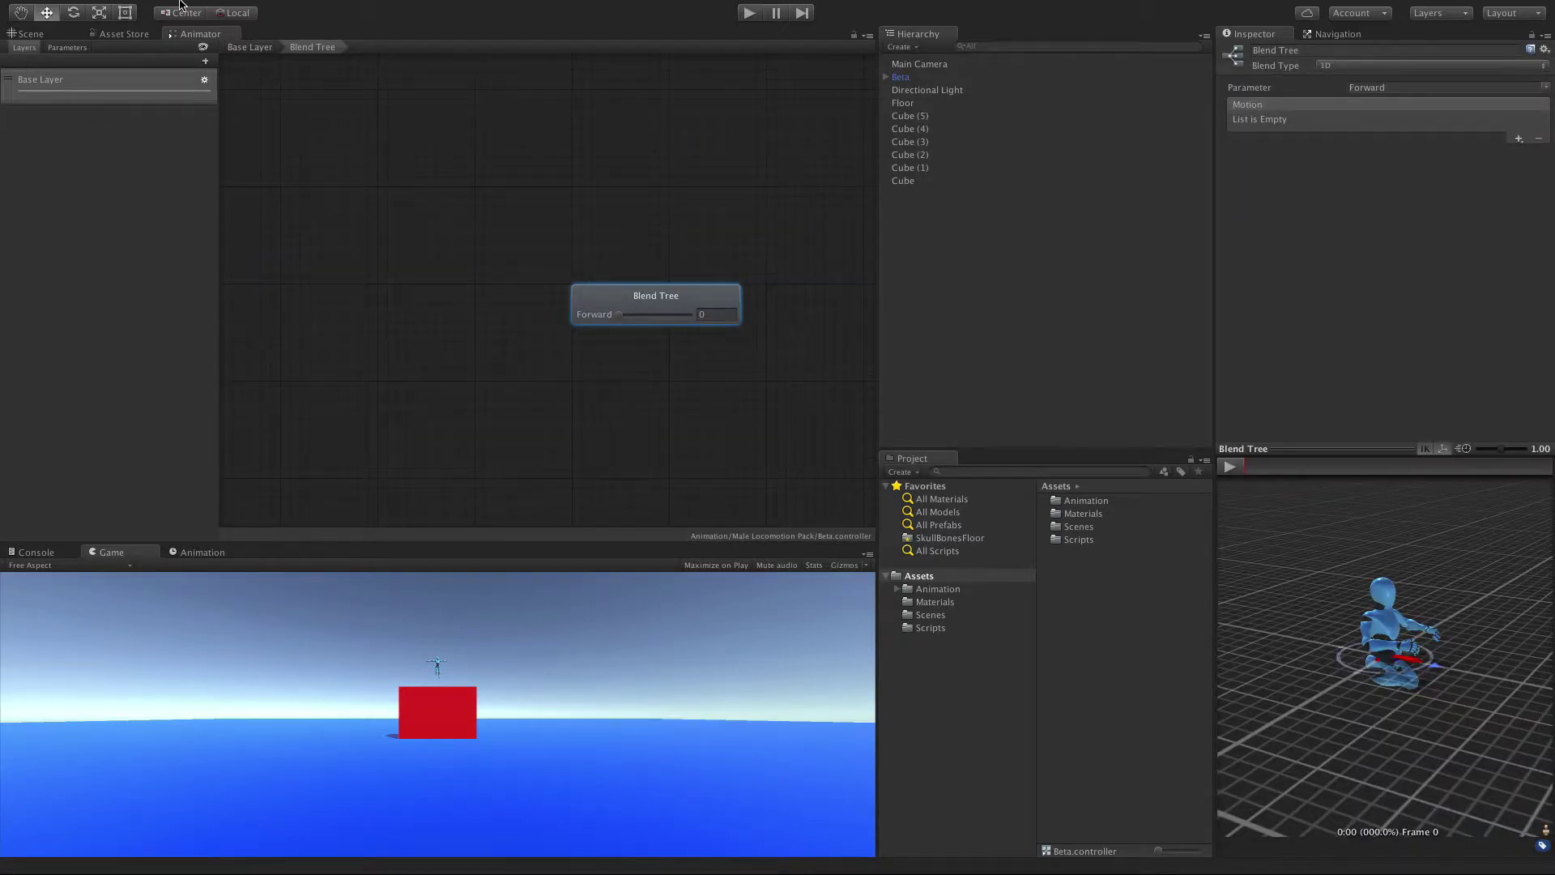
pyautogui.moveTo(183, 5)
# Step: Examine the blend tree's name, its blend type options and its parameter options
pyautogui.click(1359, 51)
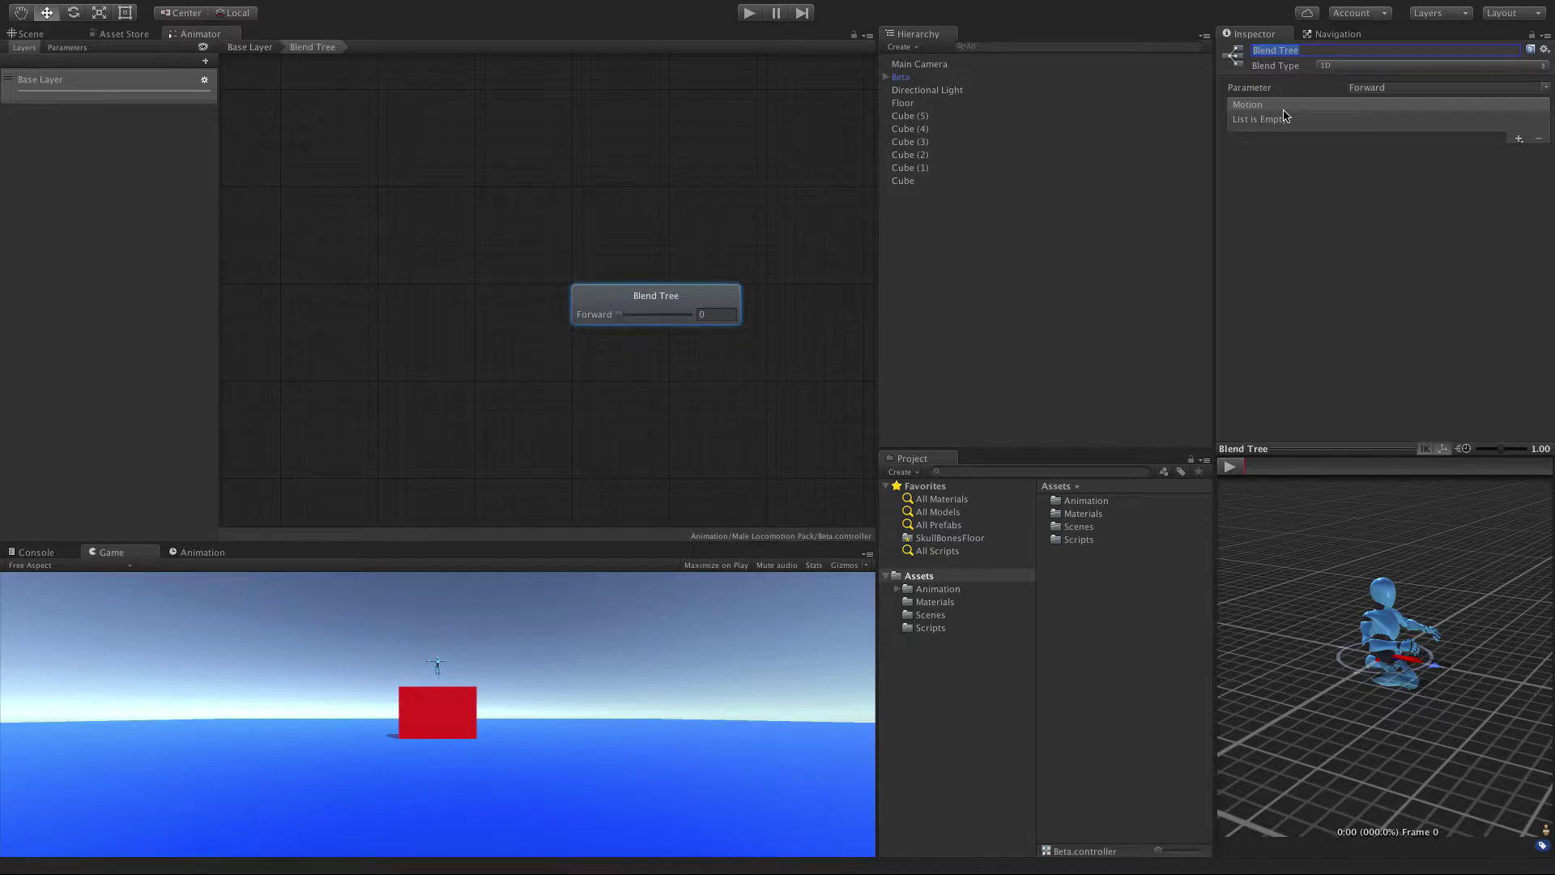
pyautogui.moveTo(694, 187); pyautogui.dragTo(635, 157, button='middle')
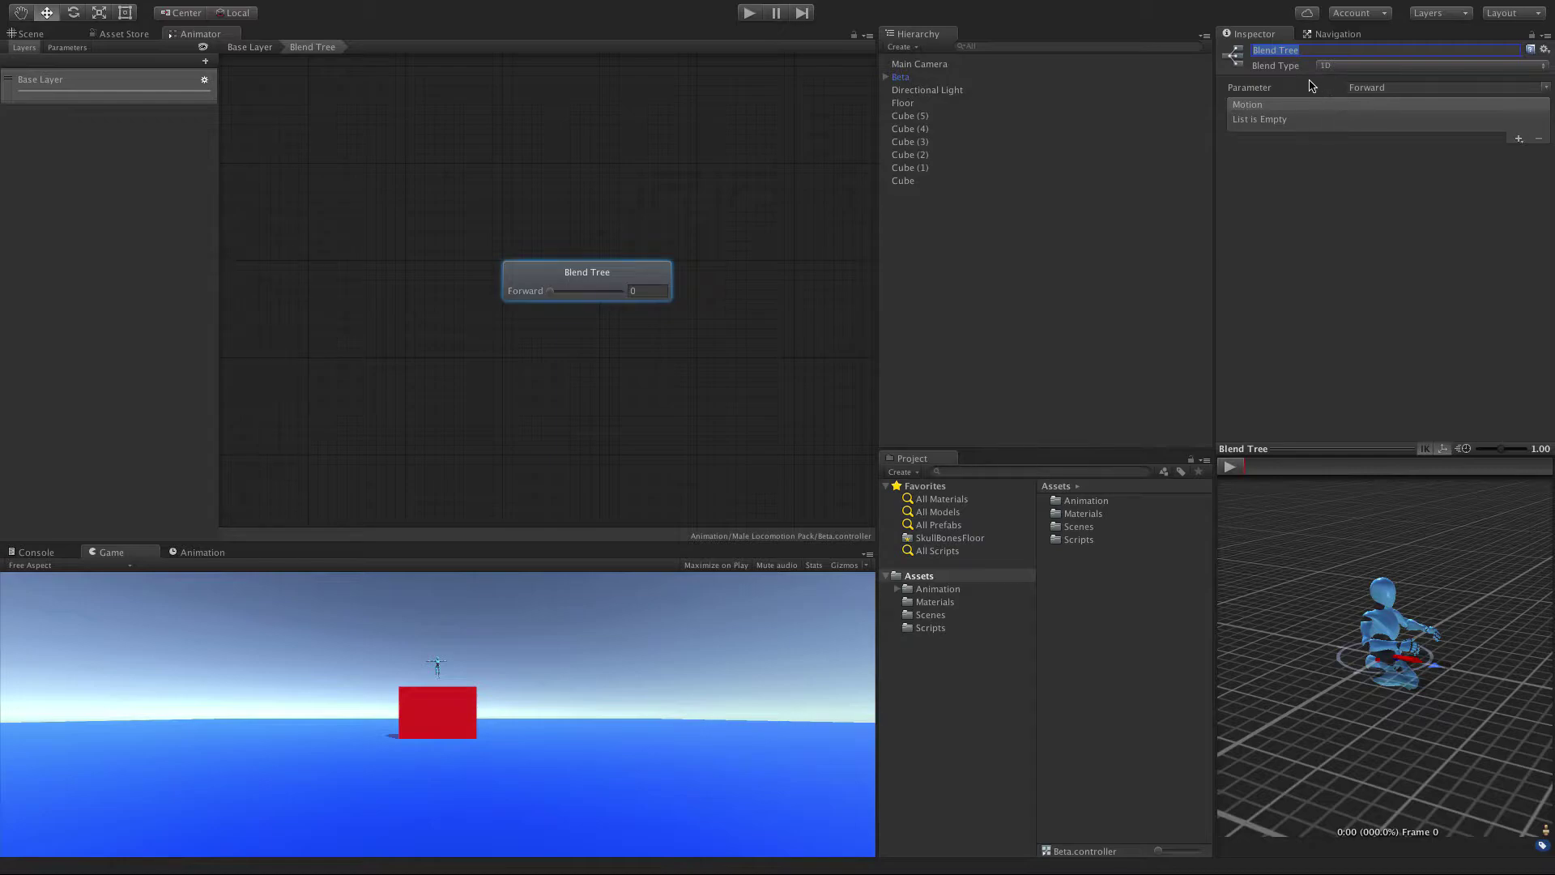
pyautogui.click(1337, 68)
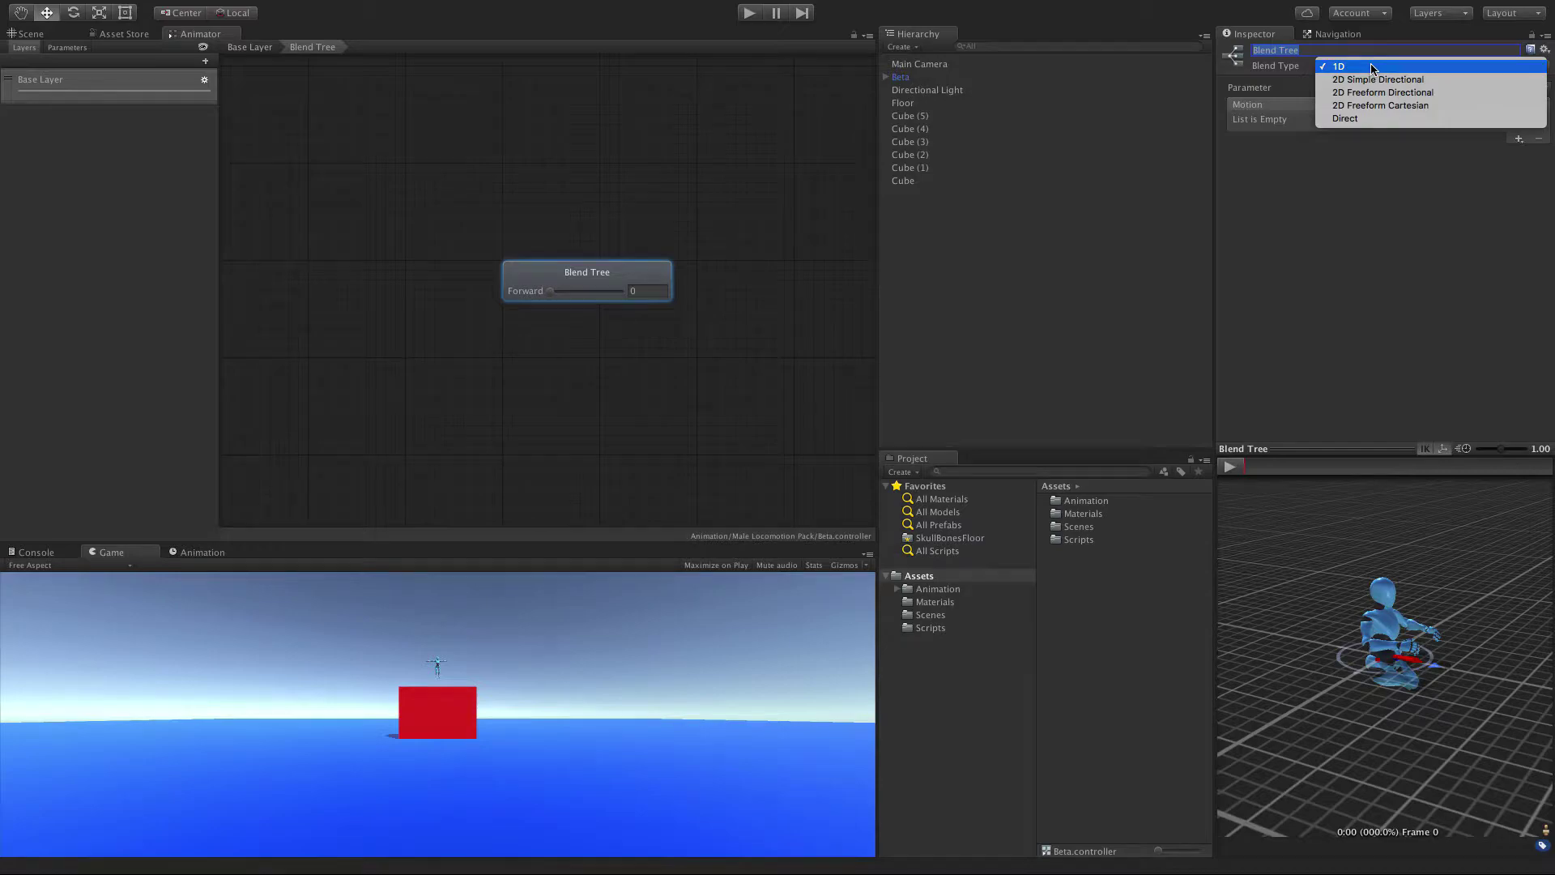
pyautogui.click(1377, 154)
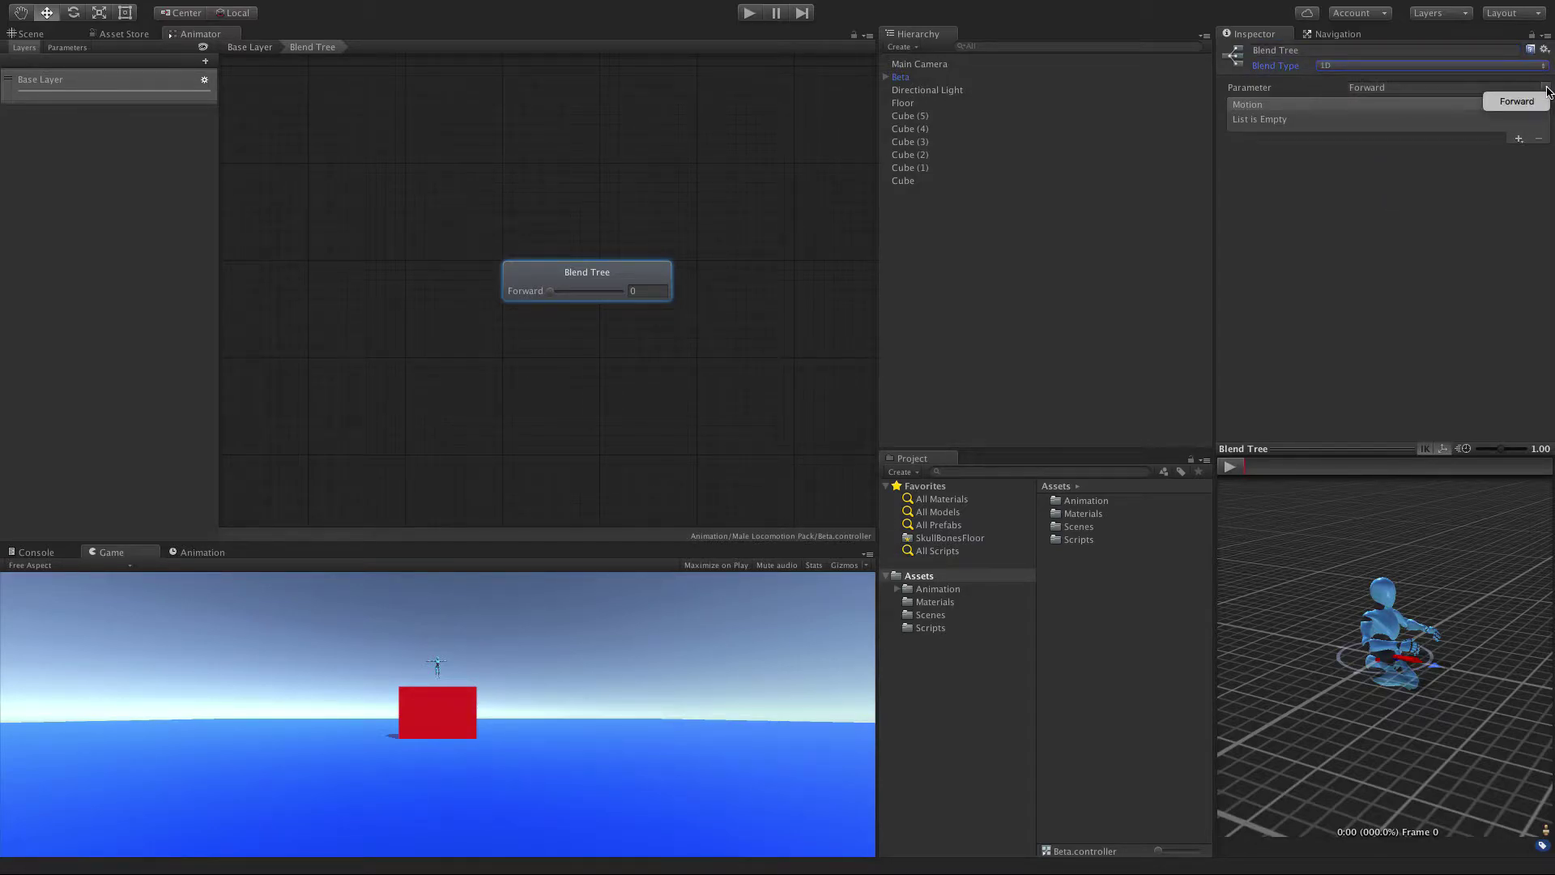
pyautogui.click(1523, 102)
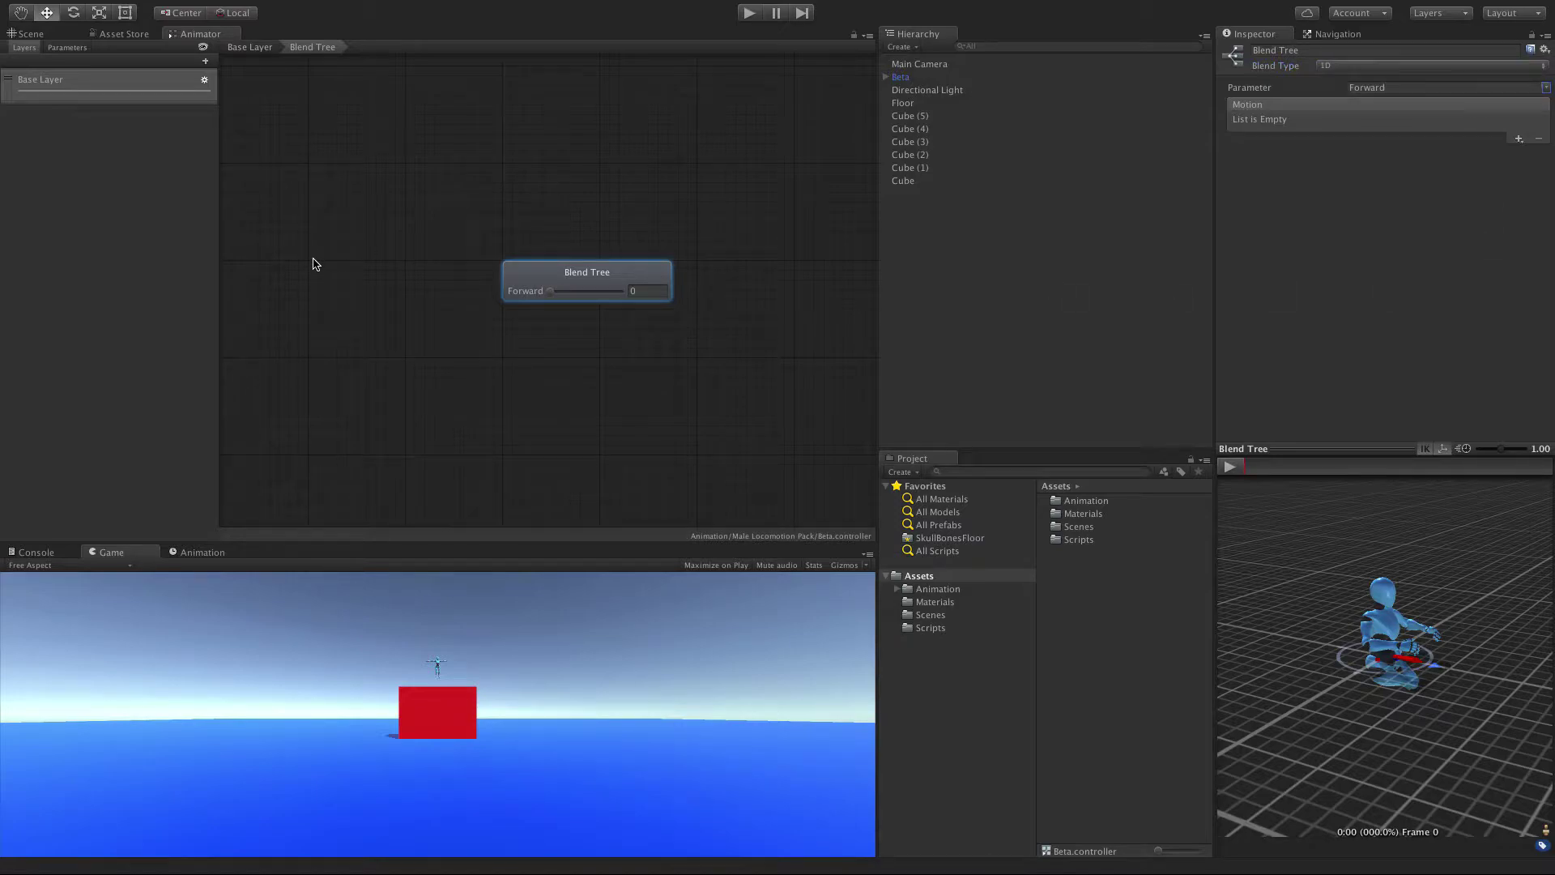
# Step: Add a float parameter named Turning and place it directly below Forward in the parameter list
pyautogui.click(68, 48)
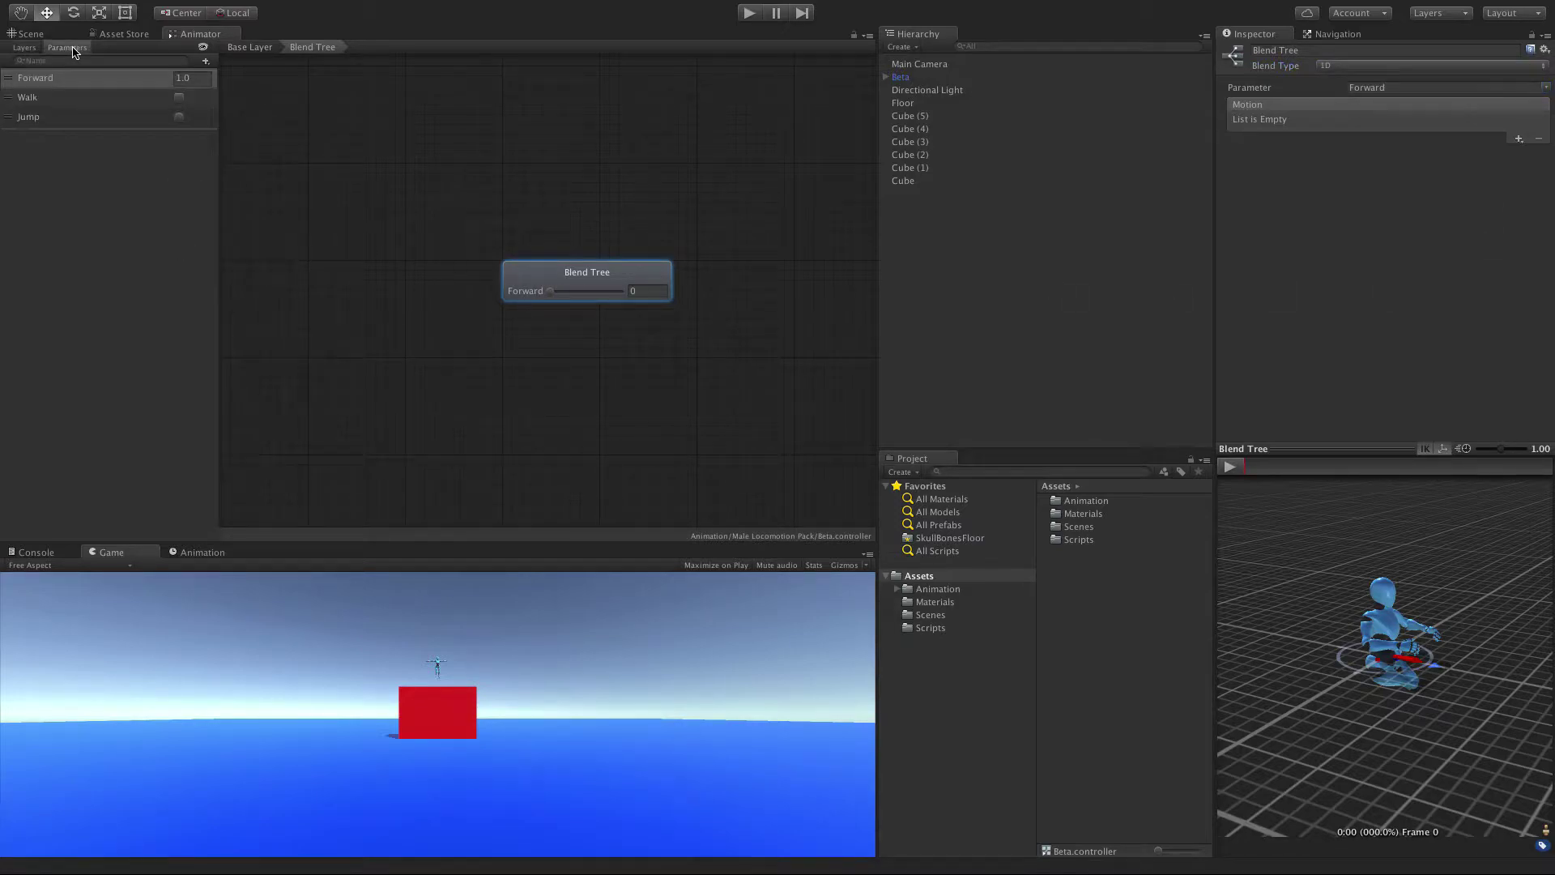
pyautogui.click(205, 61)
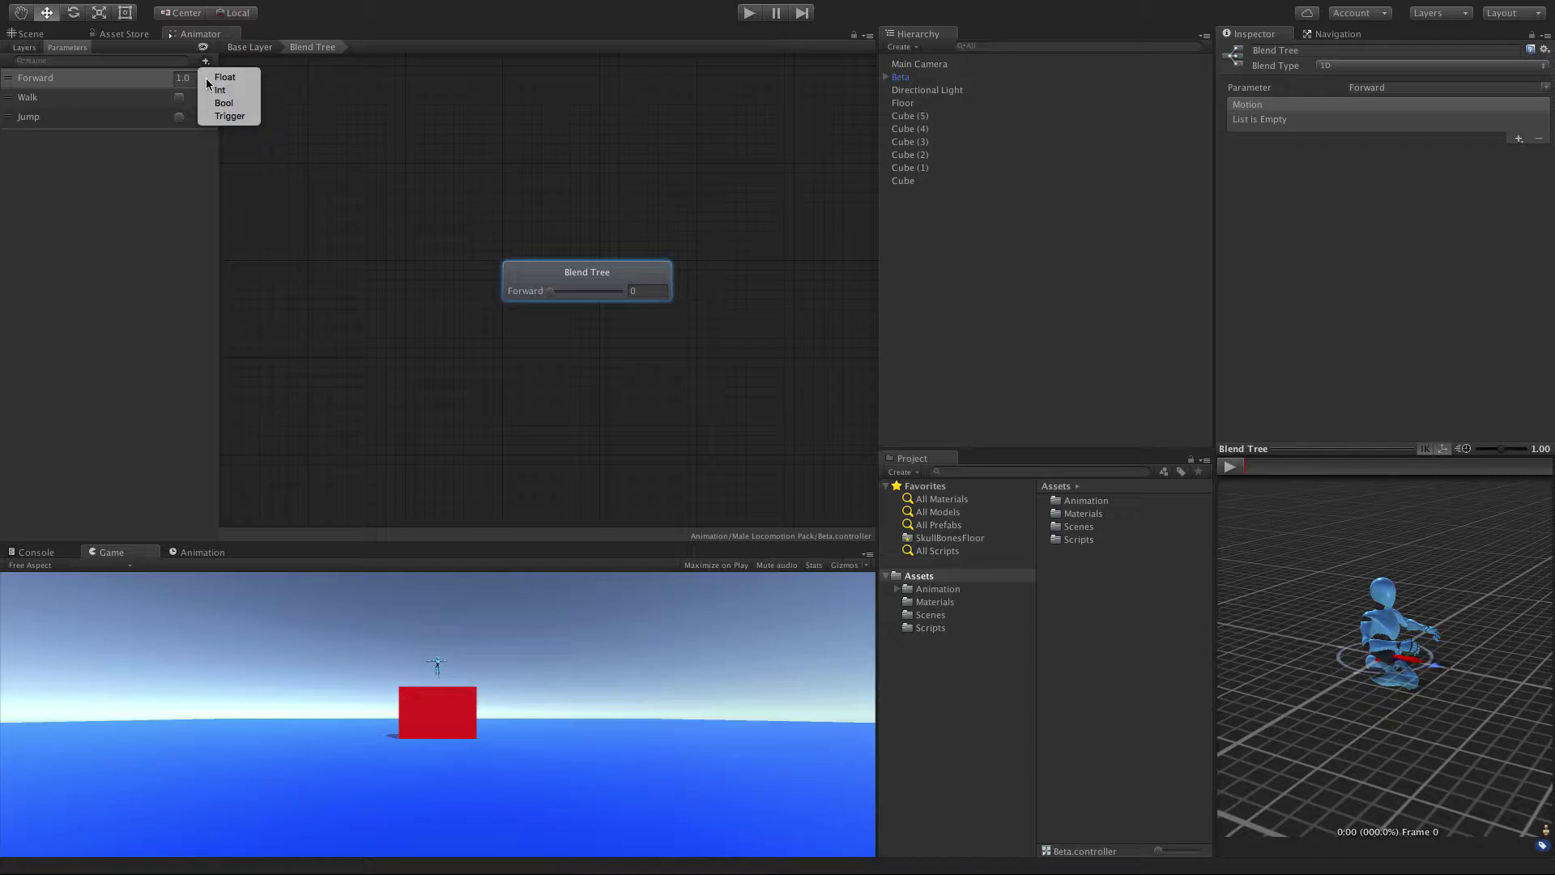
pyautogui.click(229, 77)
pyautogui.write('T')
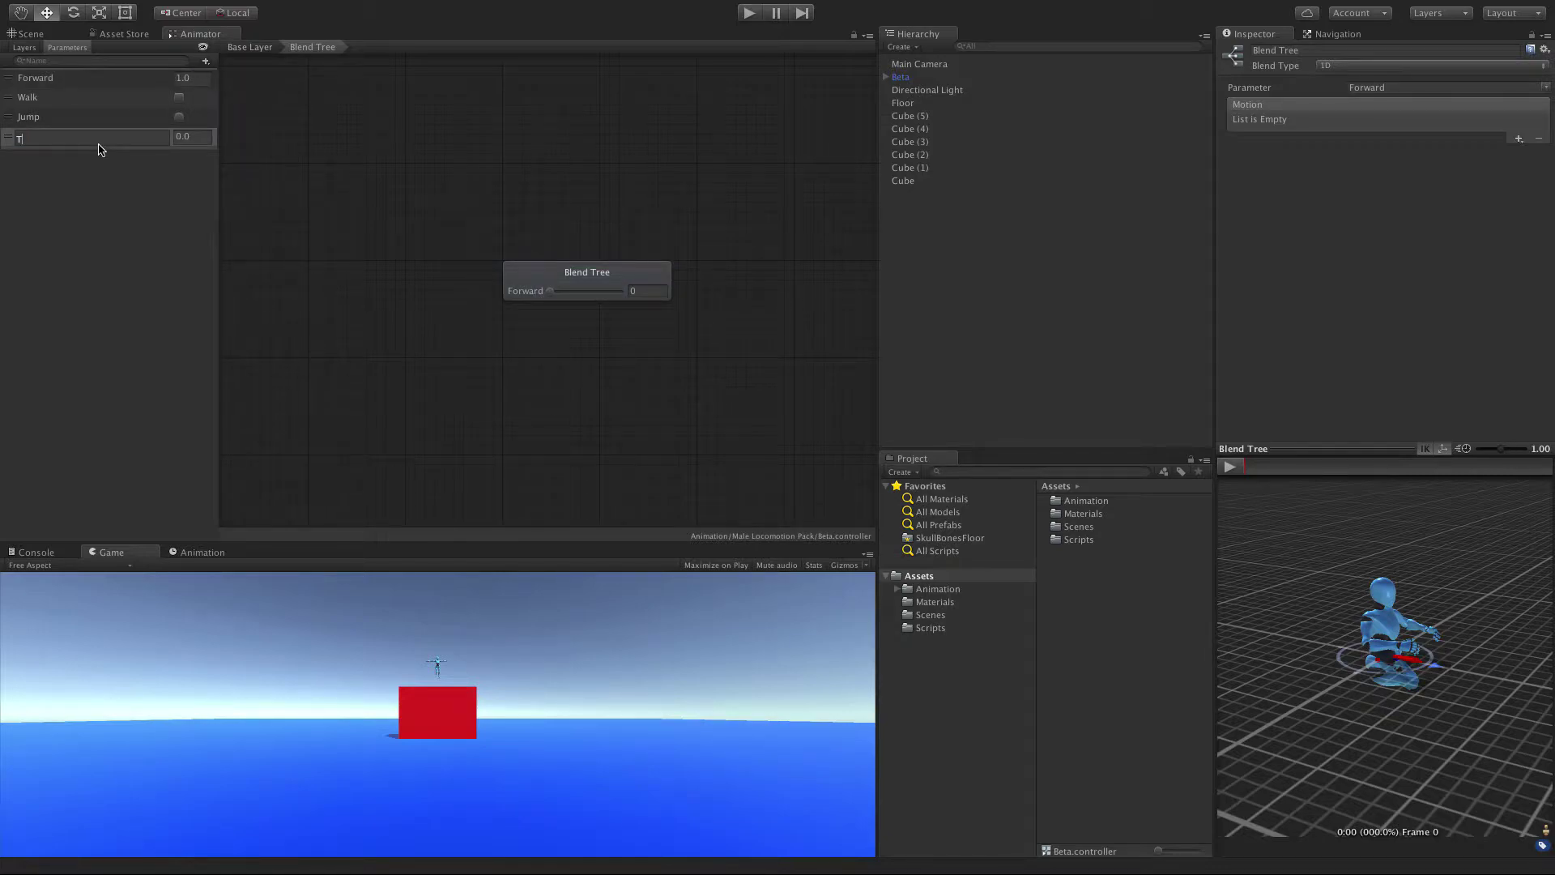
pyautogui.write('urning')
pyautogui.press('Return')
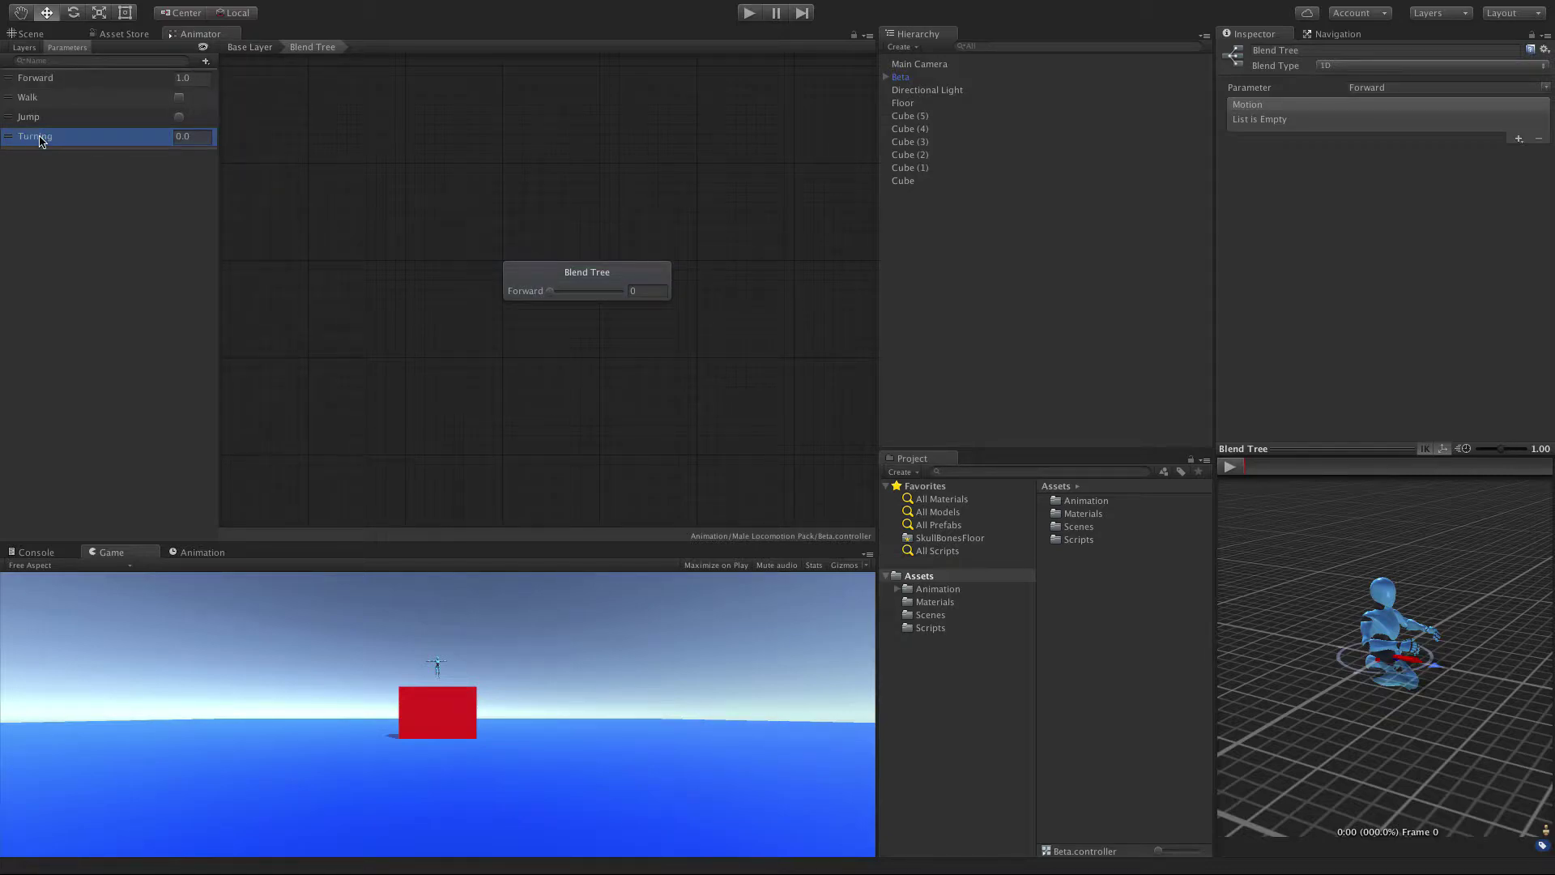
pyautogui.moveTo(9, 139); pyautogui.dragTo(23, 98)
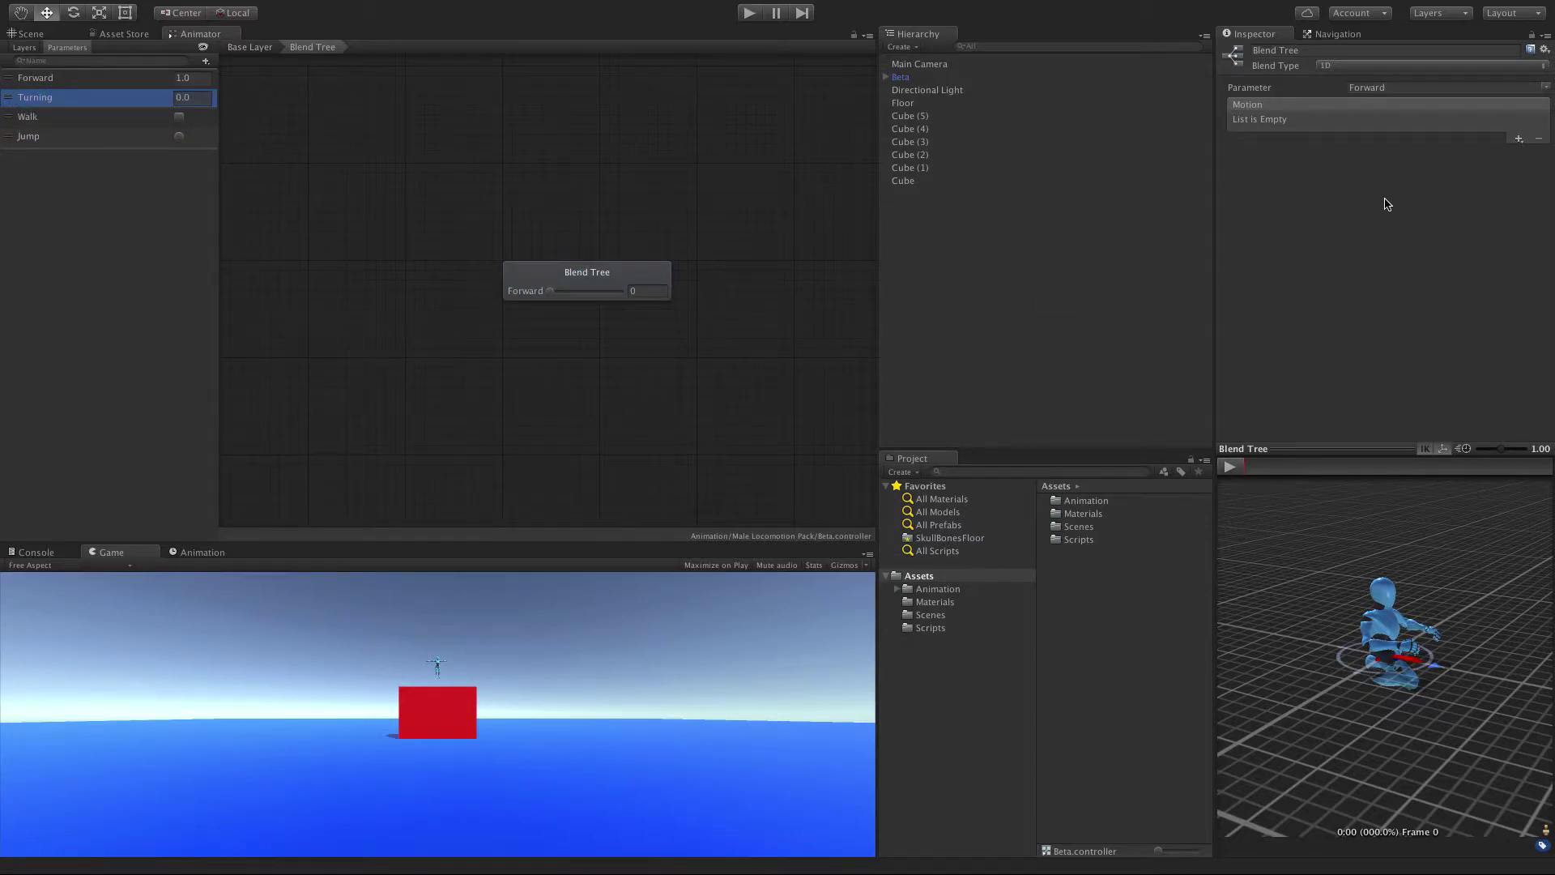
# Step: Check which parameters can be chosen to drive the blend tree
pyautogui.click(1547, 89)
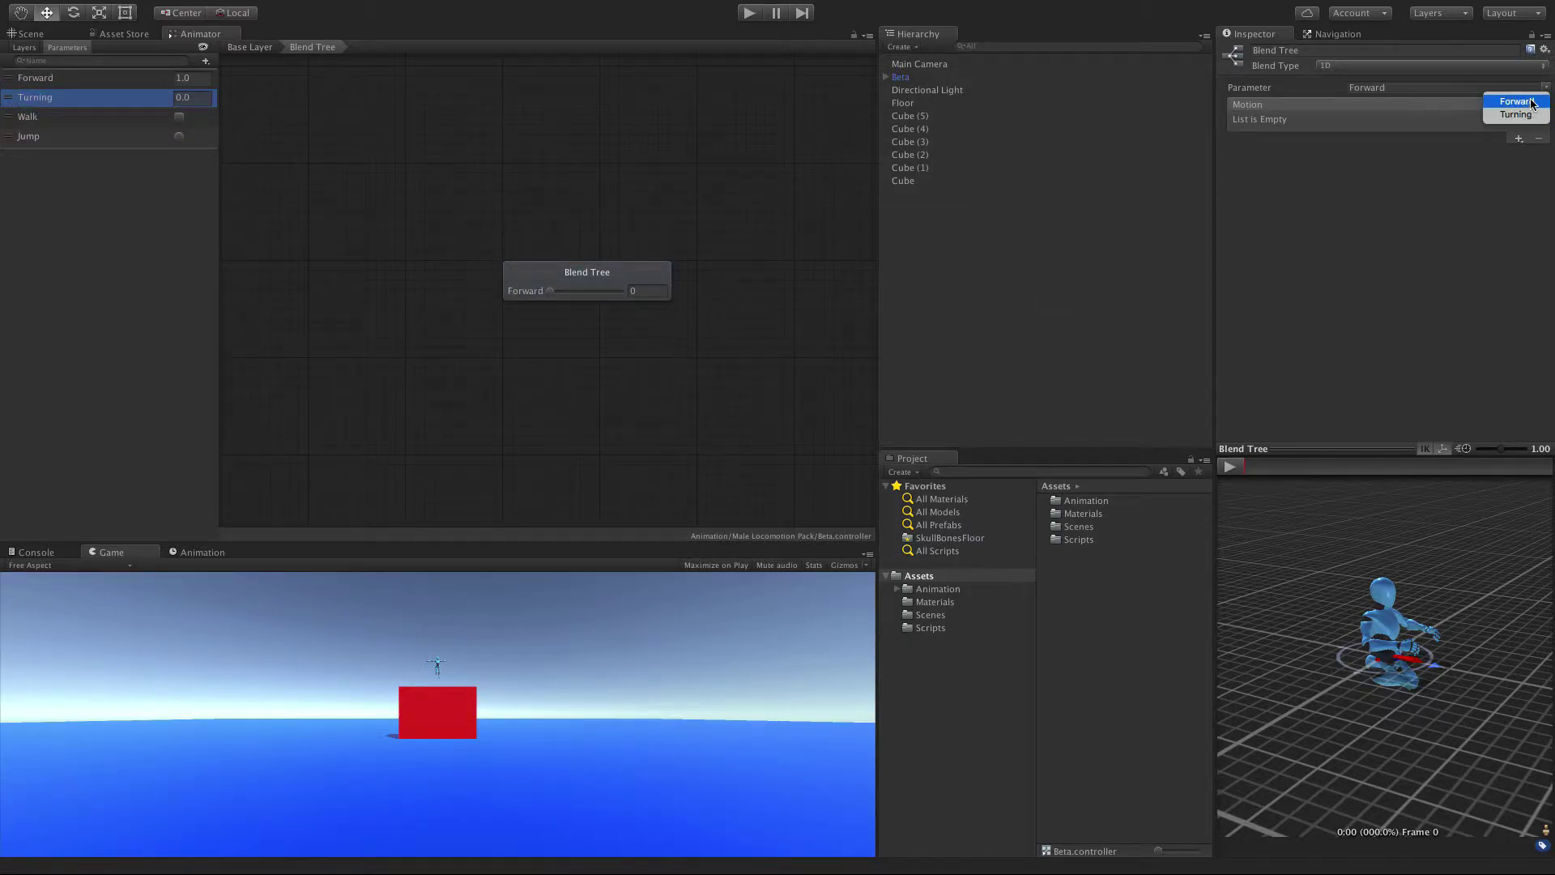
pyautogui.click(1489, 202)
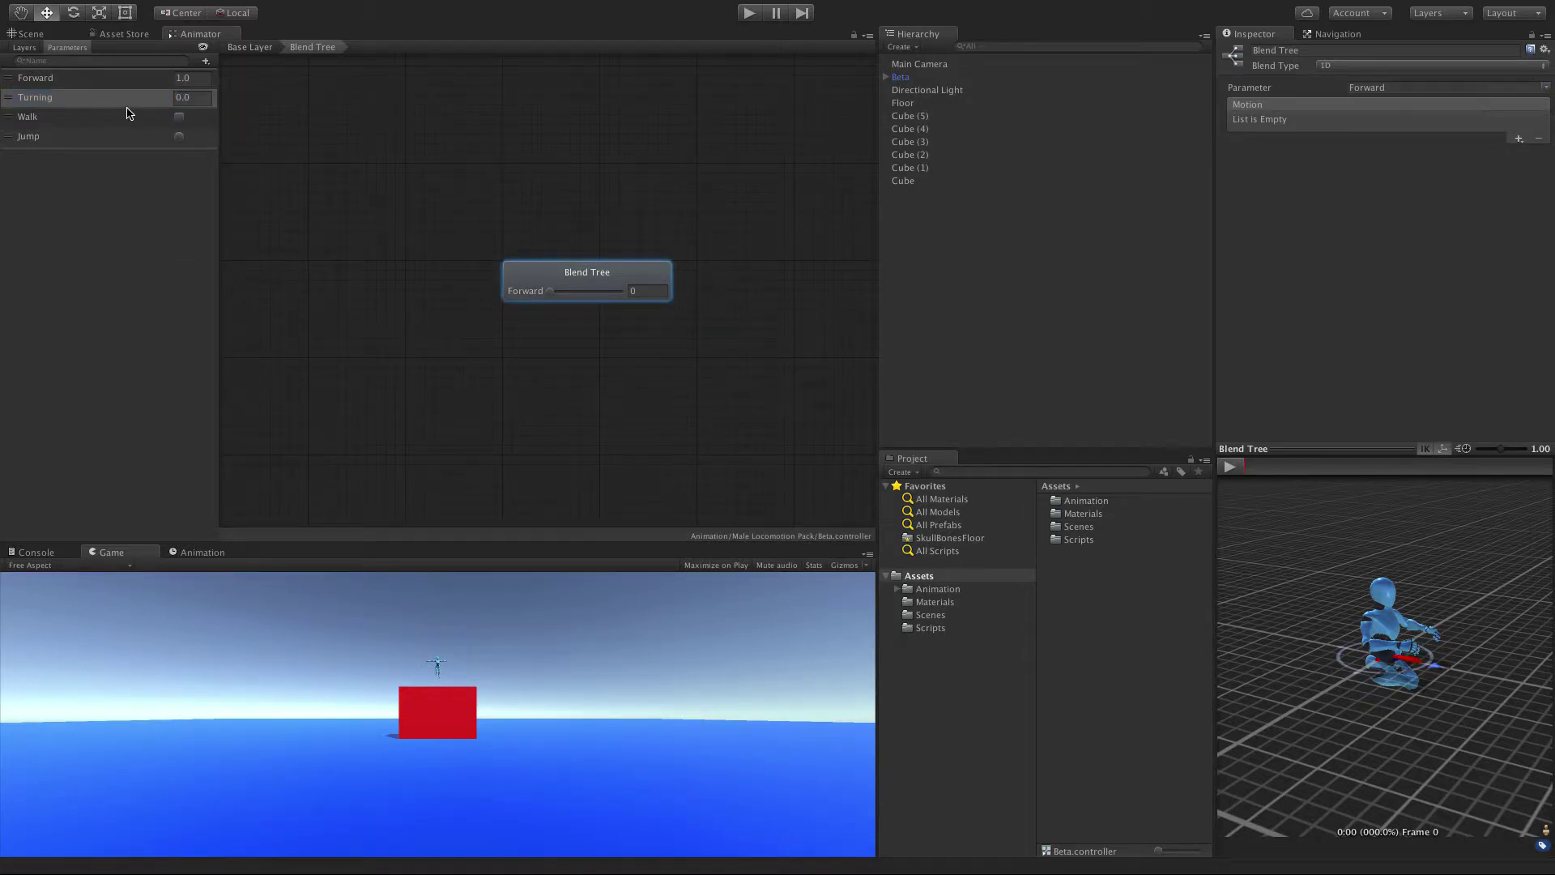
# Step: Delete the Turning parameter from the animator's parameter list
pyautogui.press('Delete')
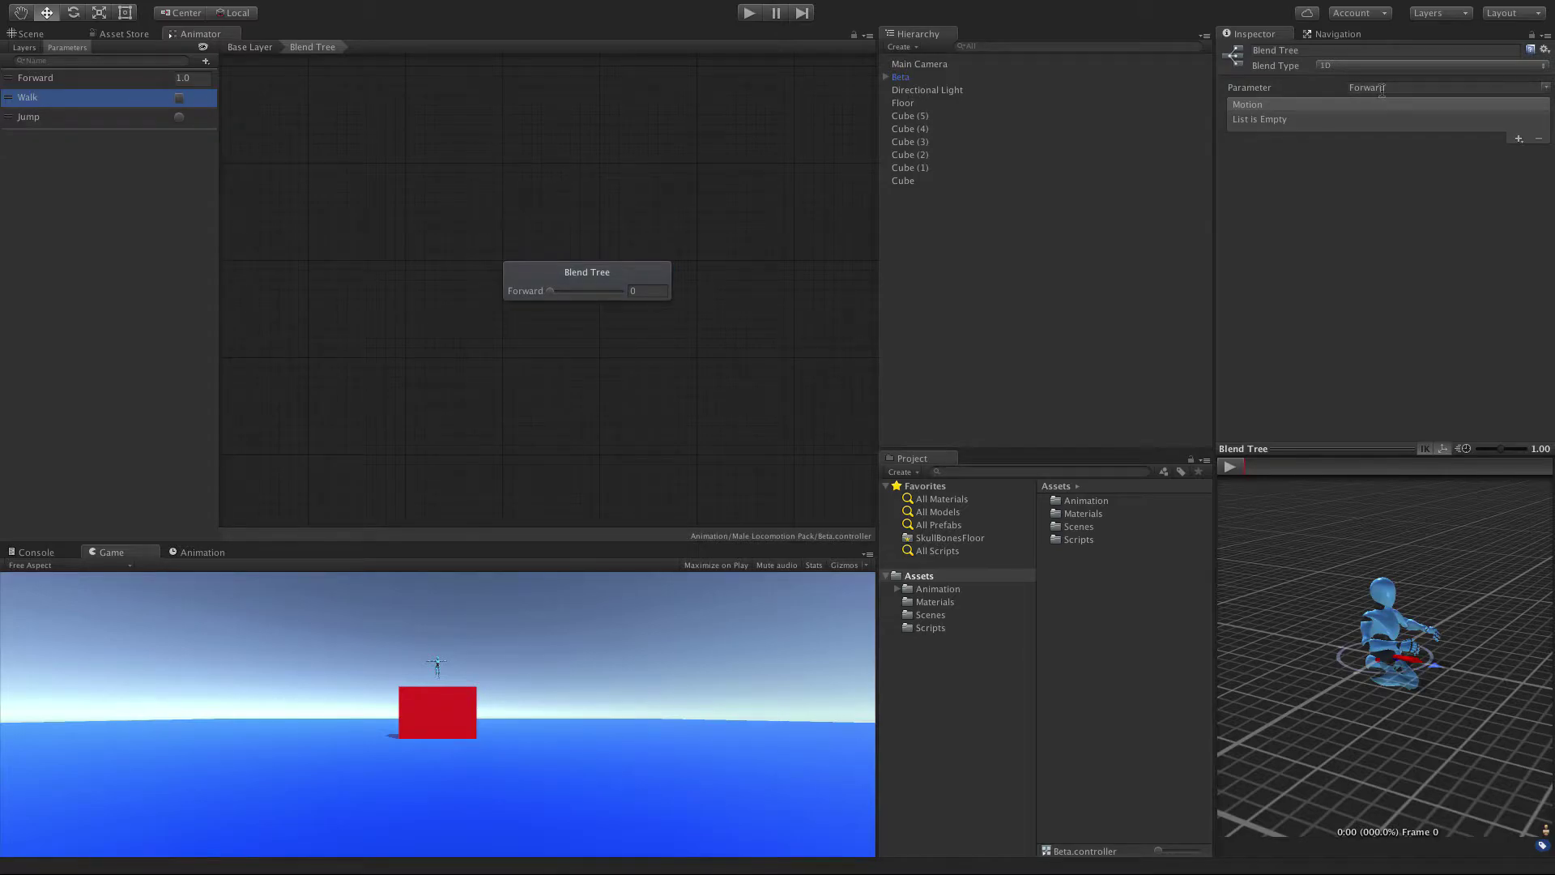
pyautogui.moveTo(549, 290); pyautogui.dragTo(491, 278)
# Step: Add four empty motion fields to the Blend Tree's motion list
pyautogui.click(1517, 140)
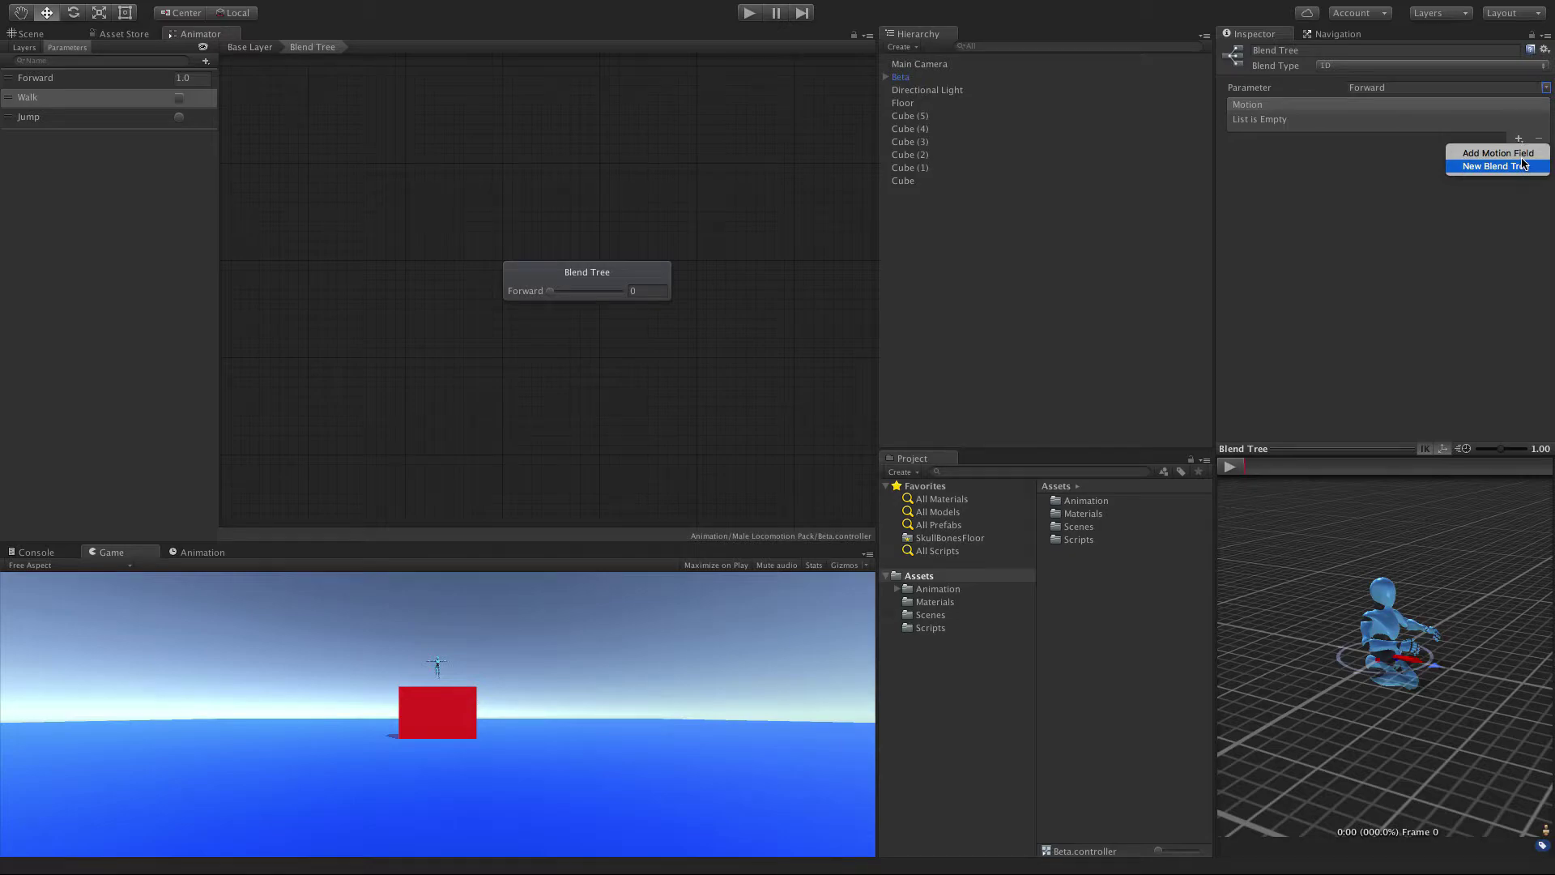
pyautogui.click(1522, 153)
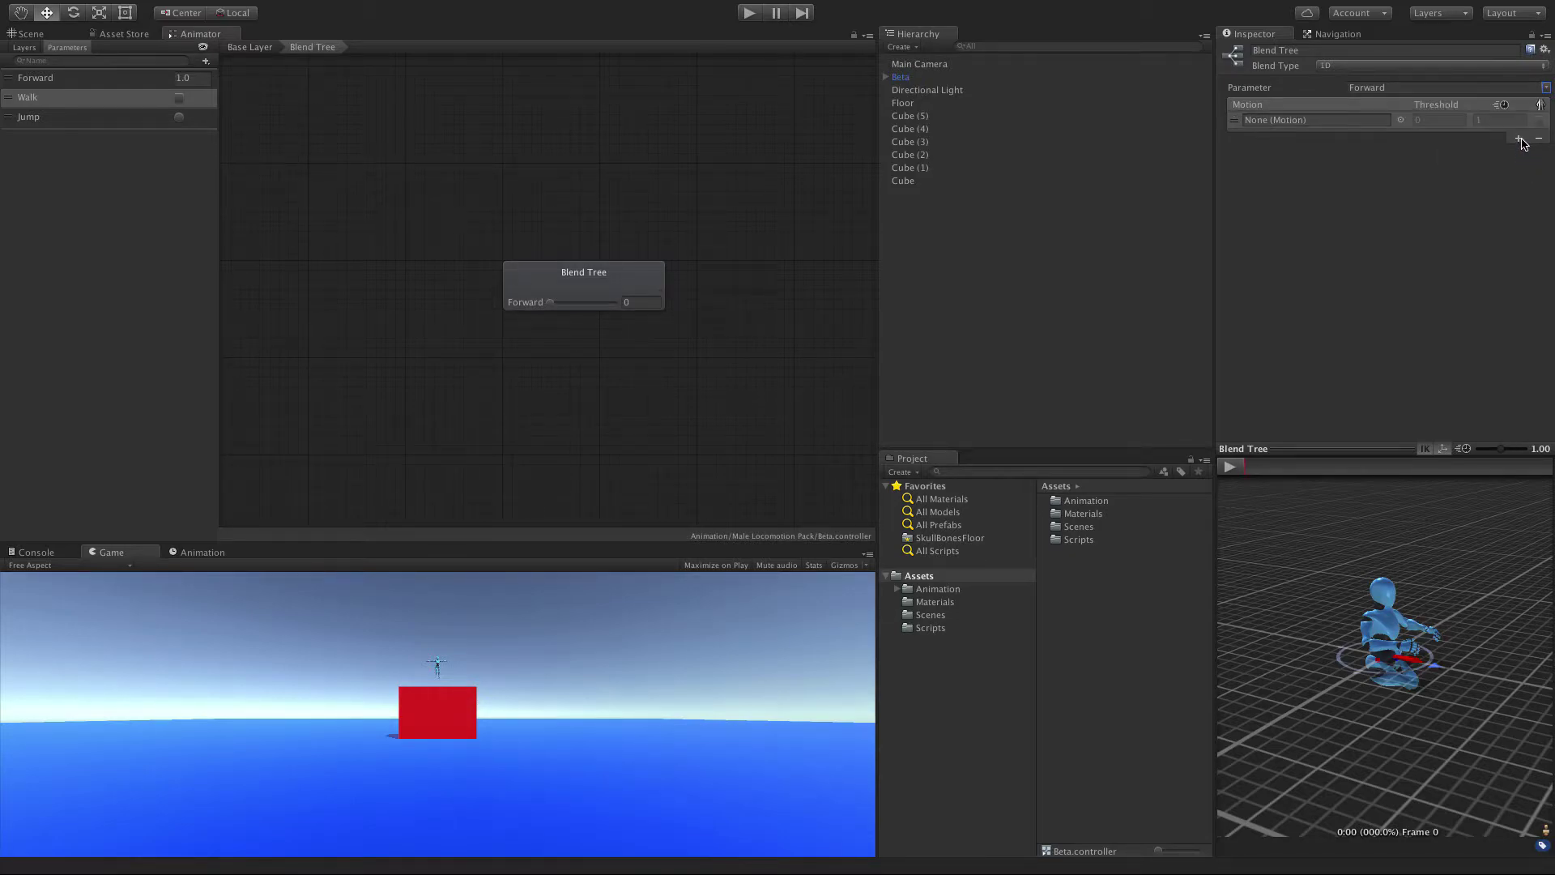
pyautogui.click(1520, 139)
pyautogui.click(1523, 154)
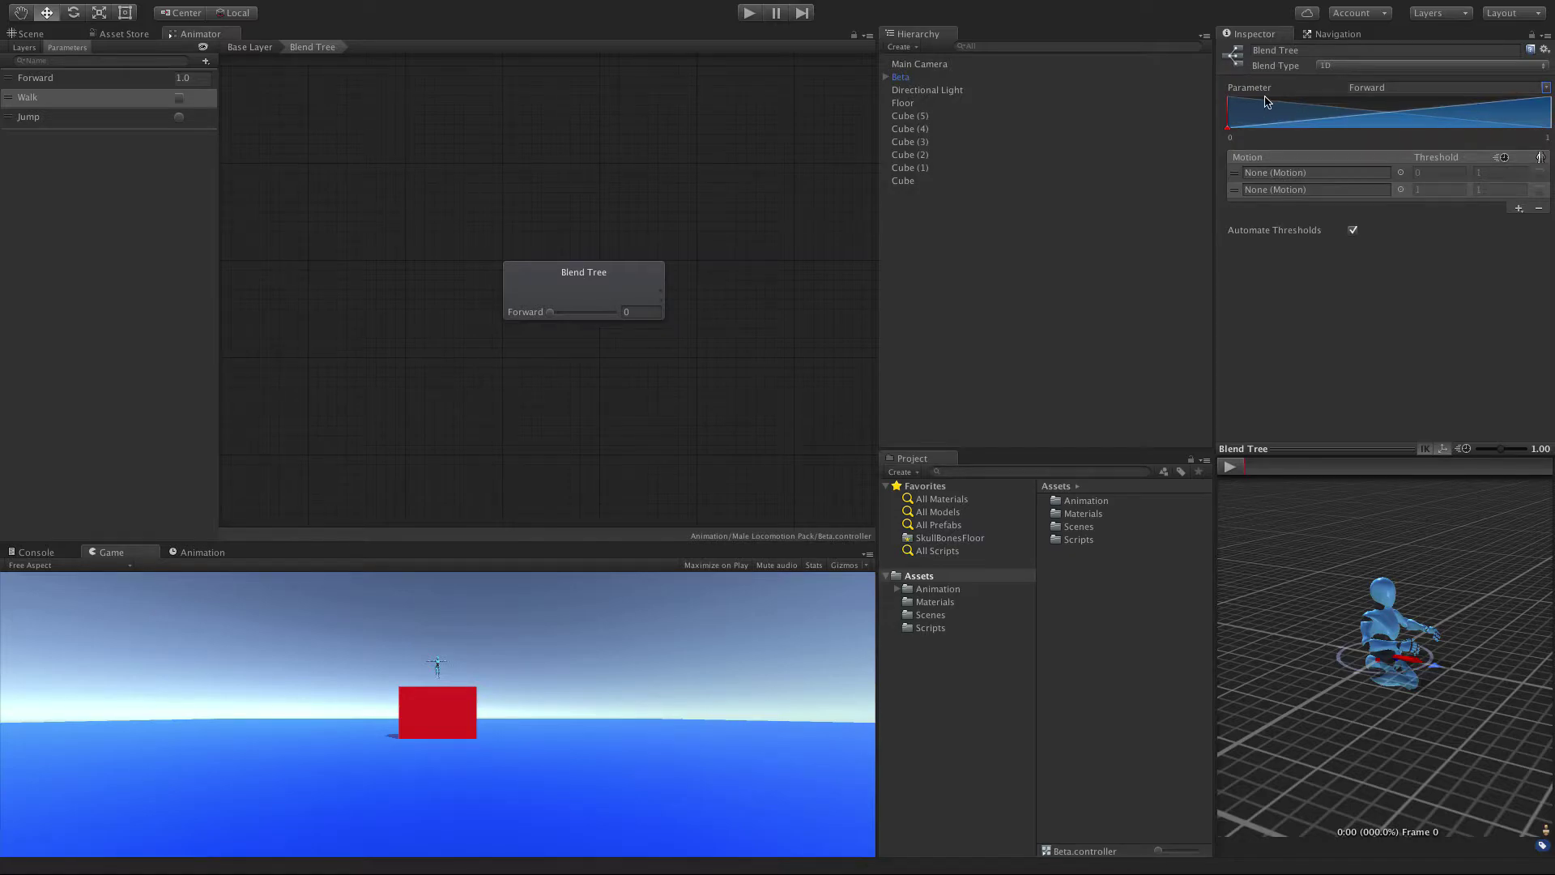
pyautogui.click(1519, 209)
pyautogui.click(1520, 222)
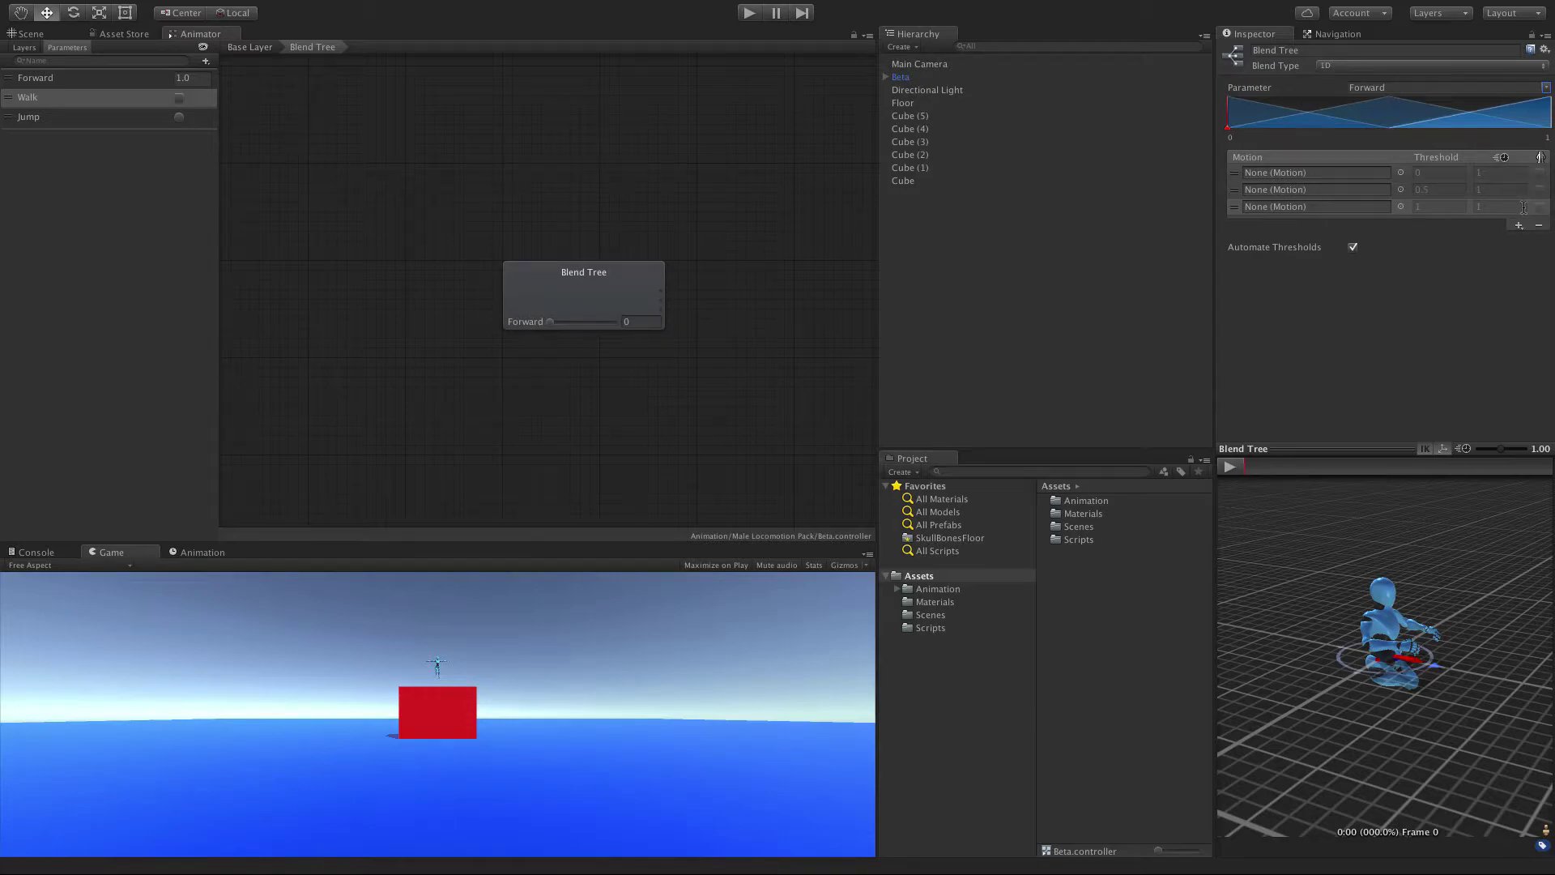
pyautogui.click(1519, 226)
pyautogui.click(1519, 241)
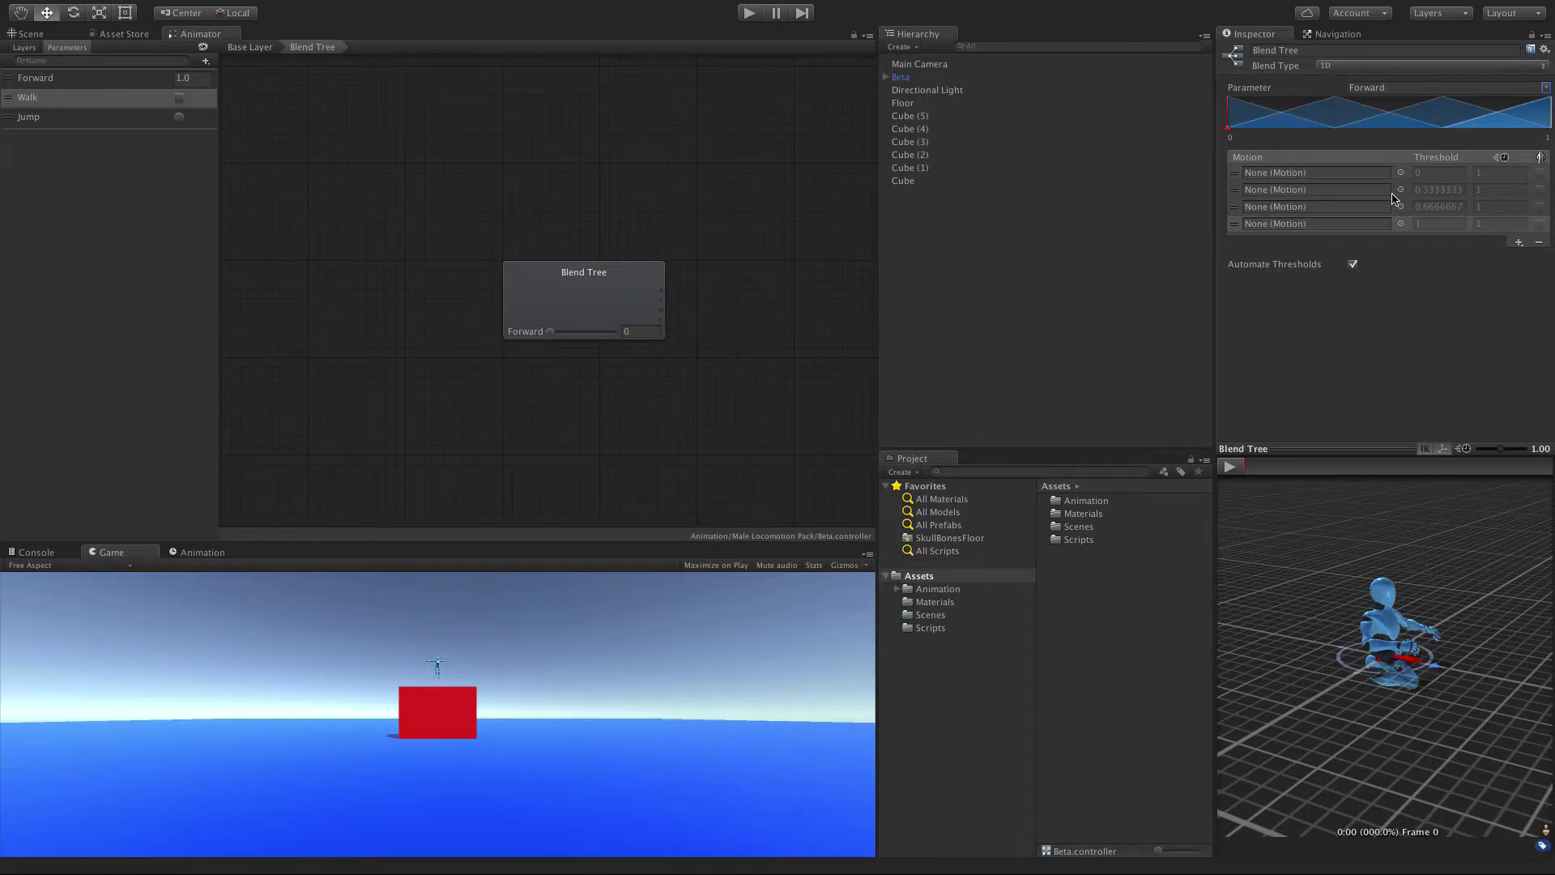
# Step: Try different Forward values on the blend tree, including .33333 and about 0.27, to examine how the motions blend
pyautogui.click(637, 329)
pyautogui.write('.33333')
pyautogui.moveTo(1335, 115); pyautogui.dragTo(1245, 107)
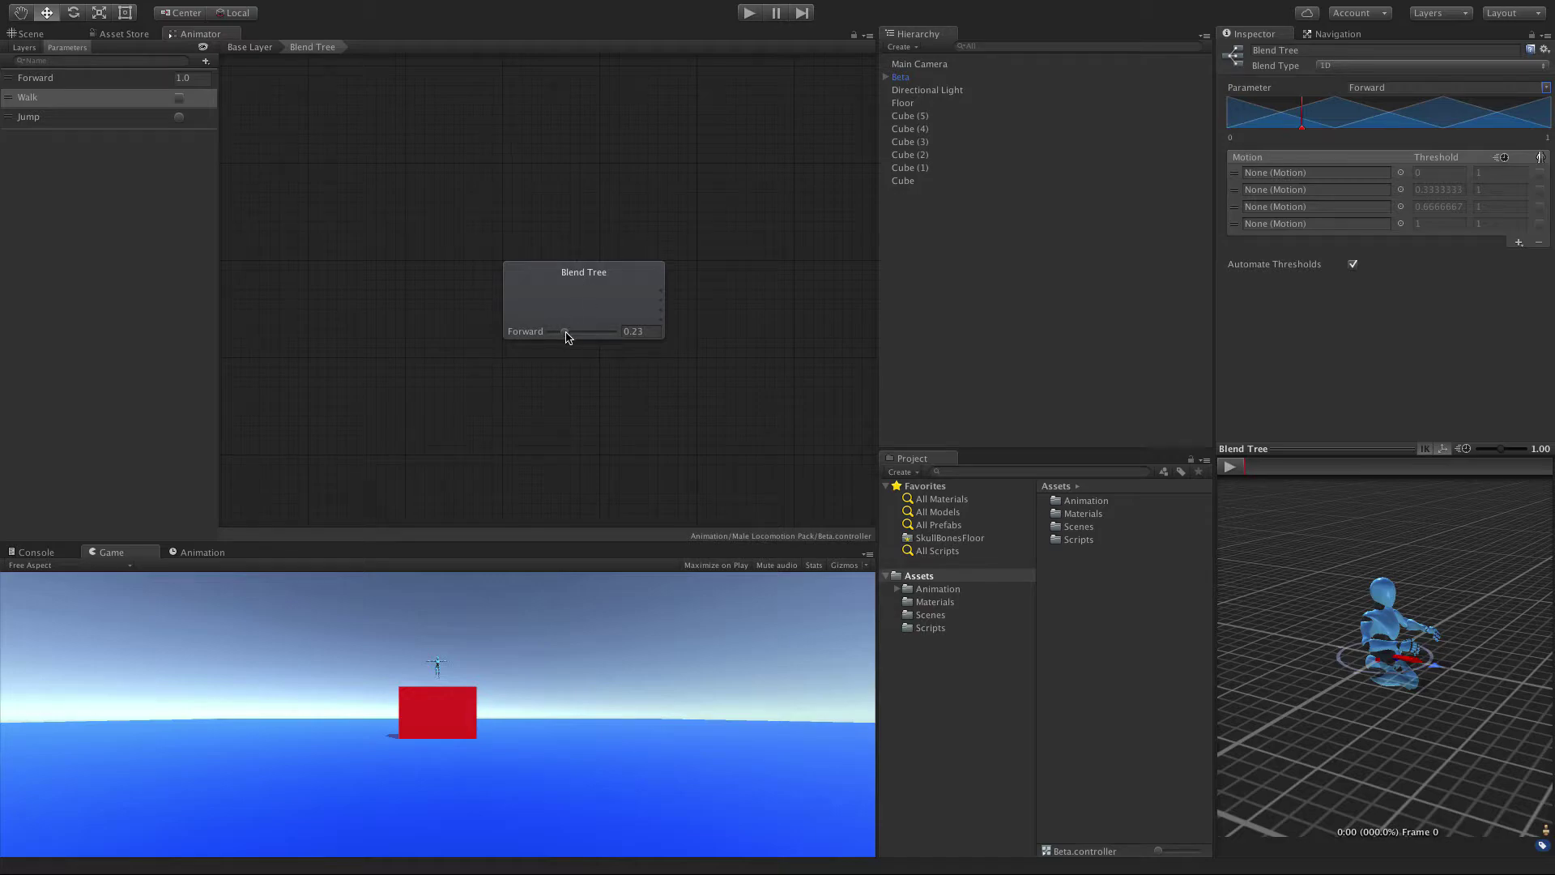
pyautogui.moveTo(566, 333)
pyautogui.mouseDown()
pyautogui.moveTo(583, 335)
pyautogui.moveTo(568, 337)
pyautogui.mouseUp()
# Step: Remove the last two empty motion fields from the blend tree
pyautogui.click(1236, 225)
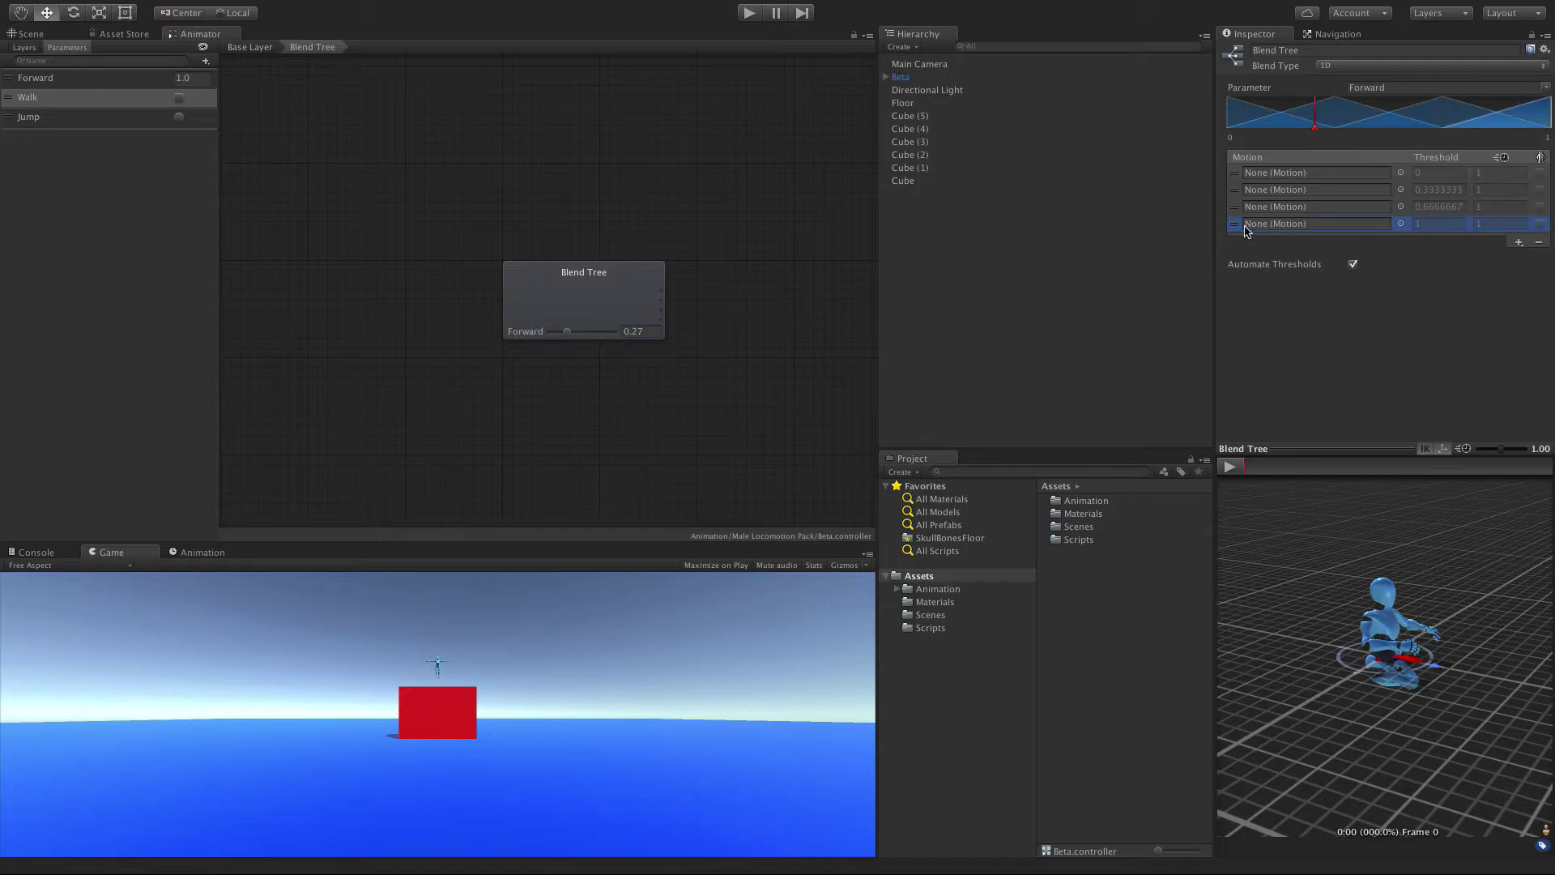
pyautogui.click(1541, 242)
pyautogui.click(1540, 226)
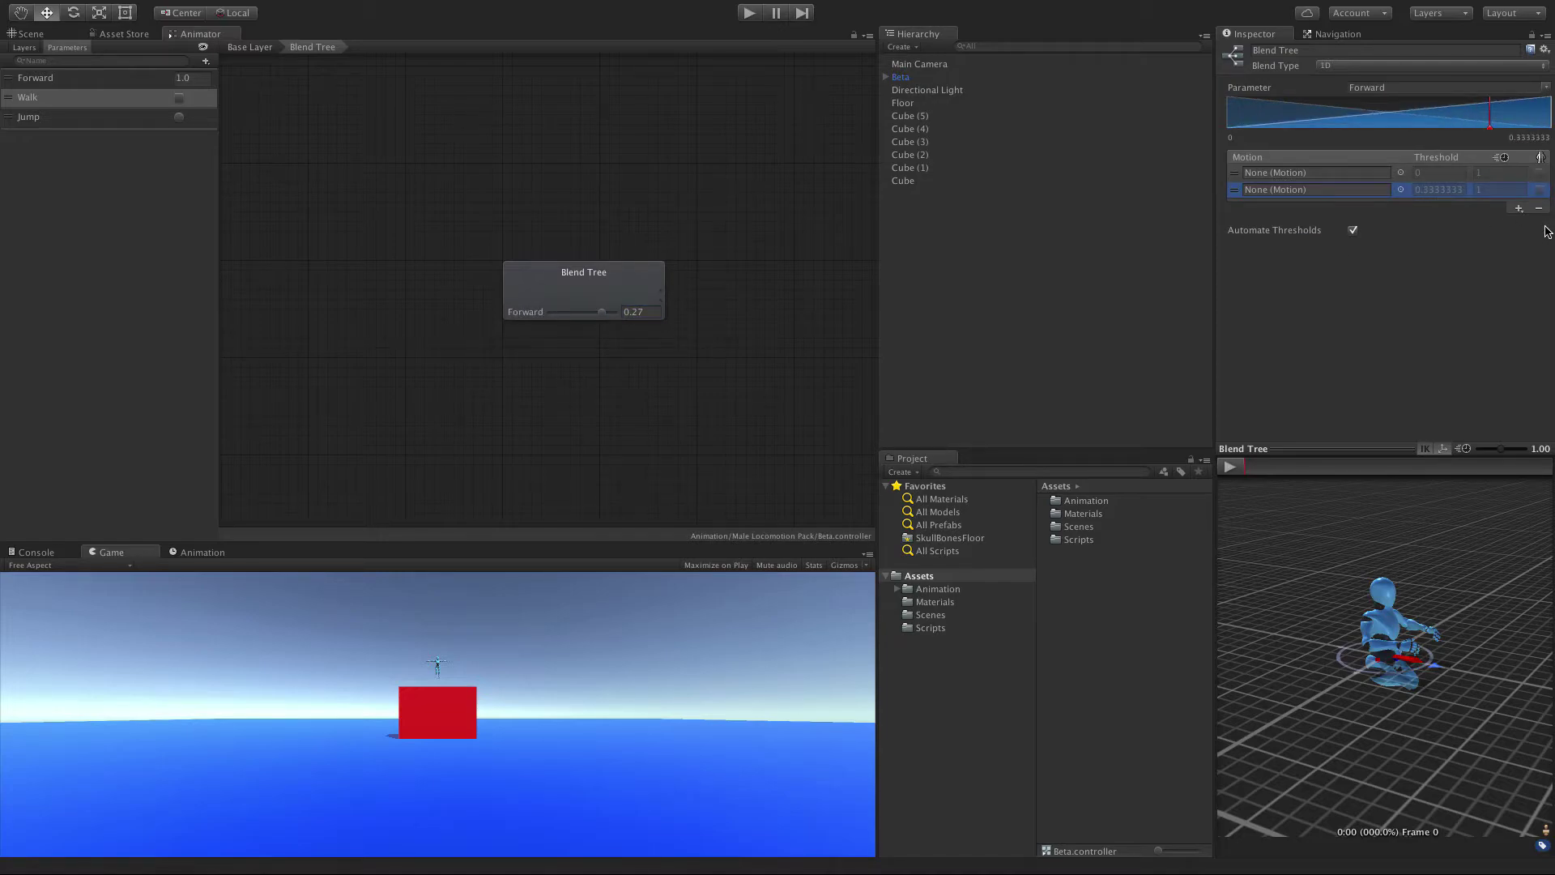
# Step: Set the second motion's threshold to 1 with Automate Thresholds off, and turn Automate Thresholds back on
pyautogui.click(1353, 231)
pyautogui.click(1352, 230)
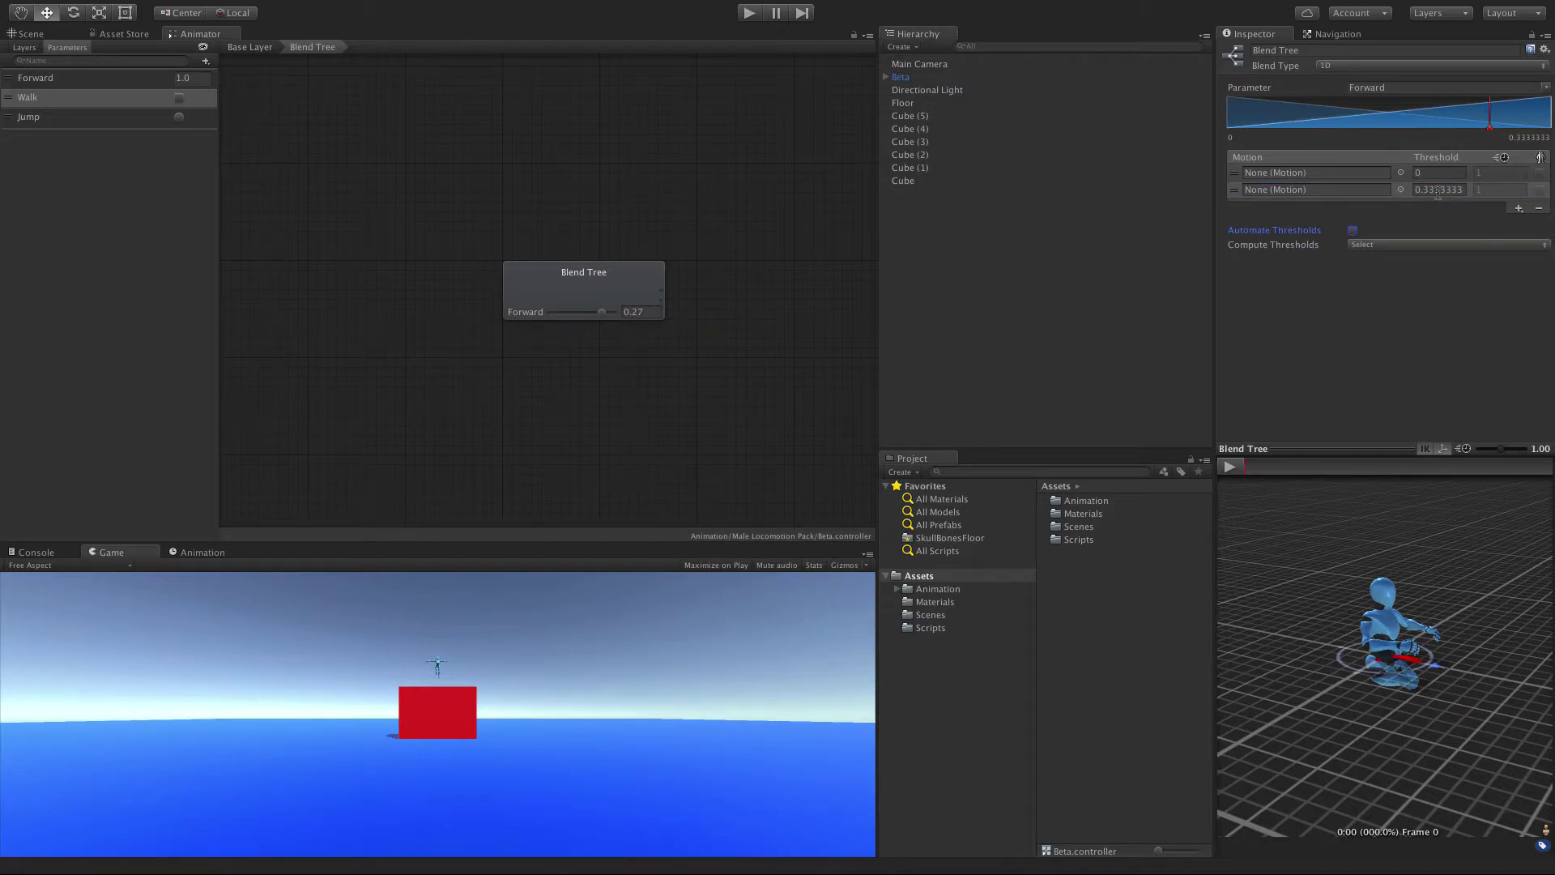
pyautogui.click(1437, 189)
pyautogui.write('1')
pyautogui.press('Return')
pyautogui.click(1352, 231)
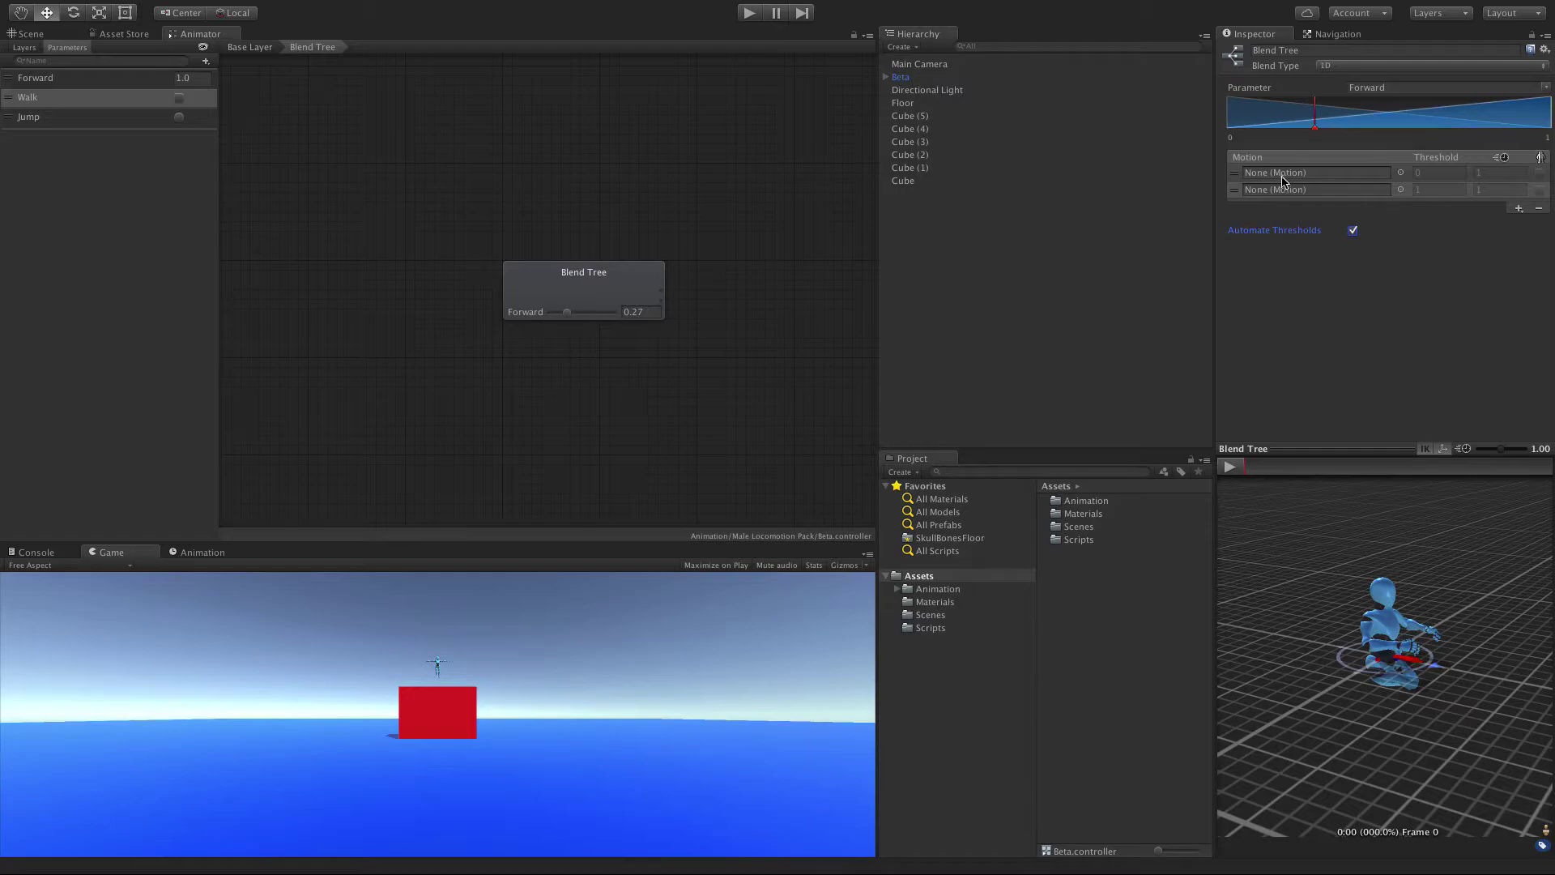
# Step: Assign the walking clip from the Male Locomotion Pack folder to the blend tree's first motion field
pyautogui.doubleClick(1105, 502)
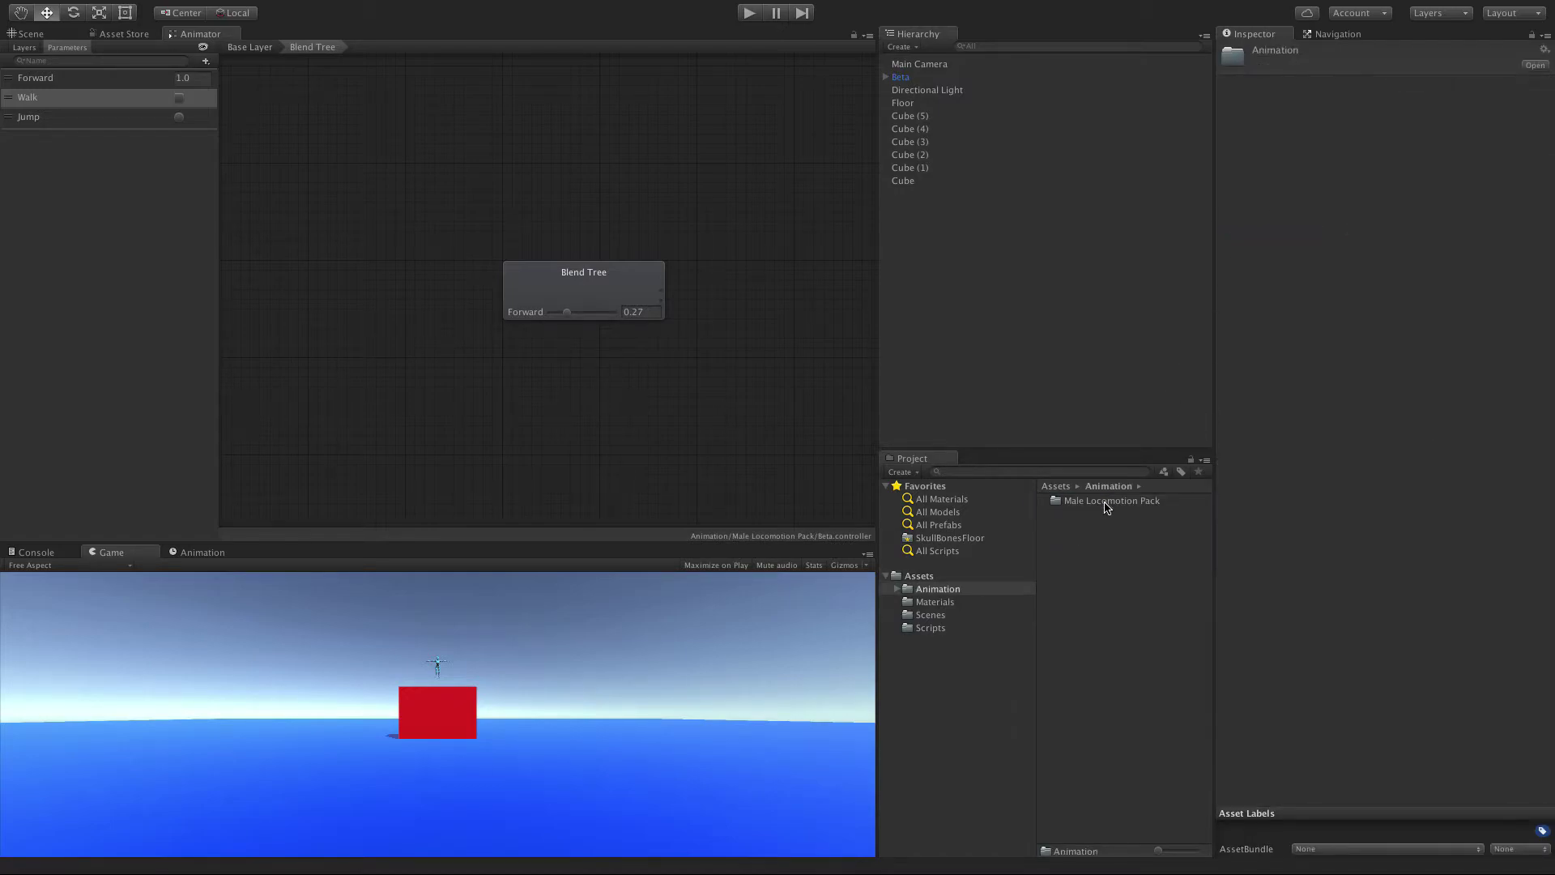
pyautogui.doubleClick(1105, 502)
pyautogui.click(590, 281)
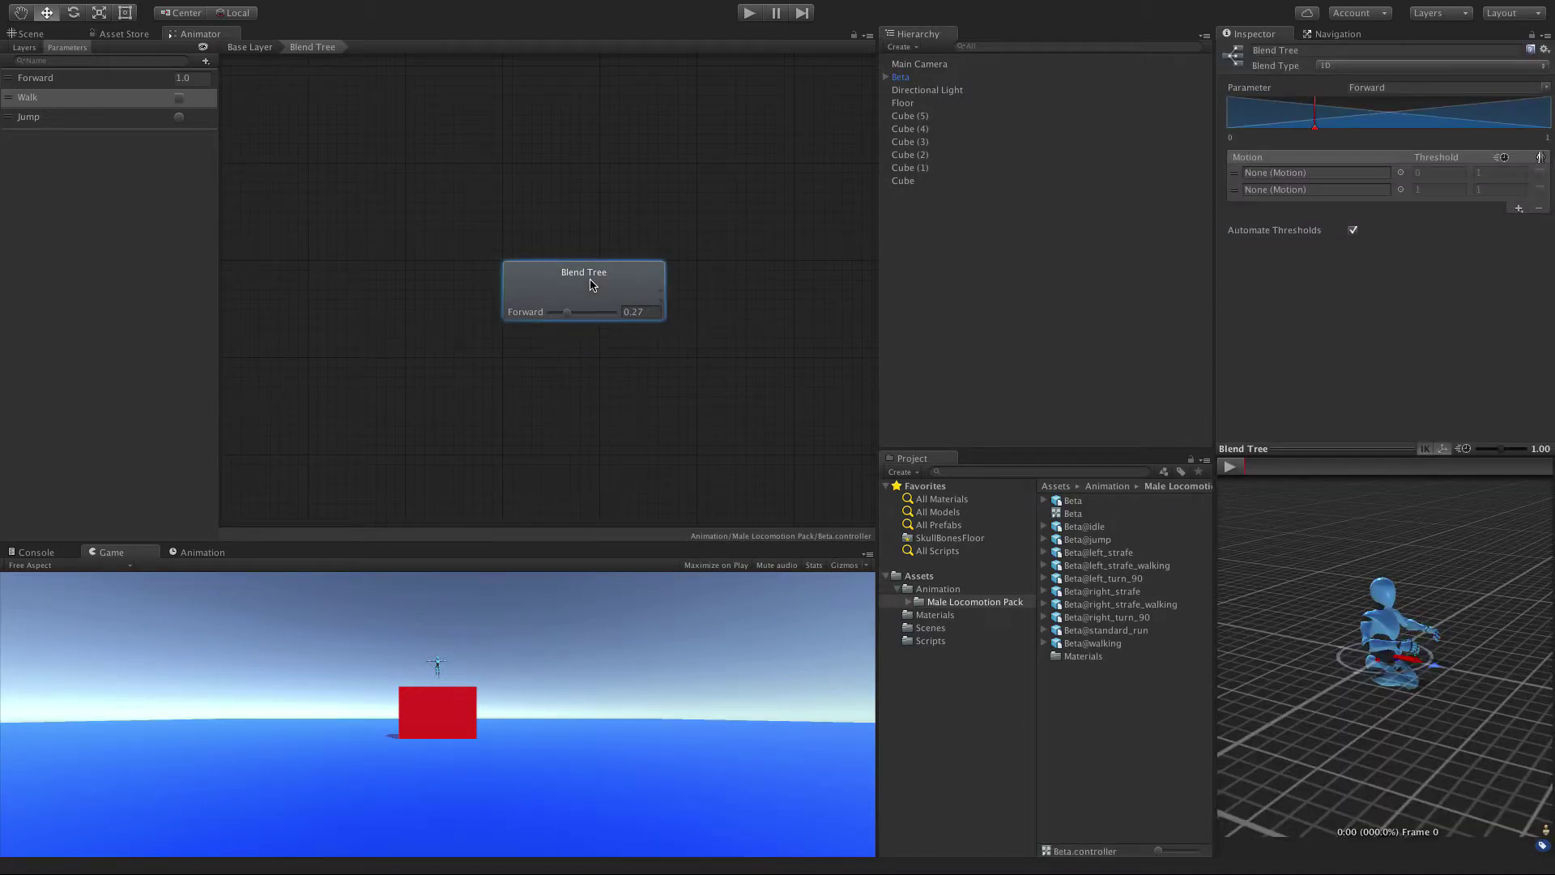
pyautogui.click(1043, 644)
pyautogui.click(1067, 672)
pyautogui.moveTo(1067, 672); pyautogui.dragTo(1285, 177)
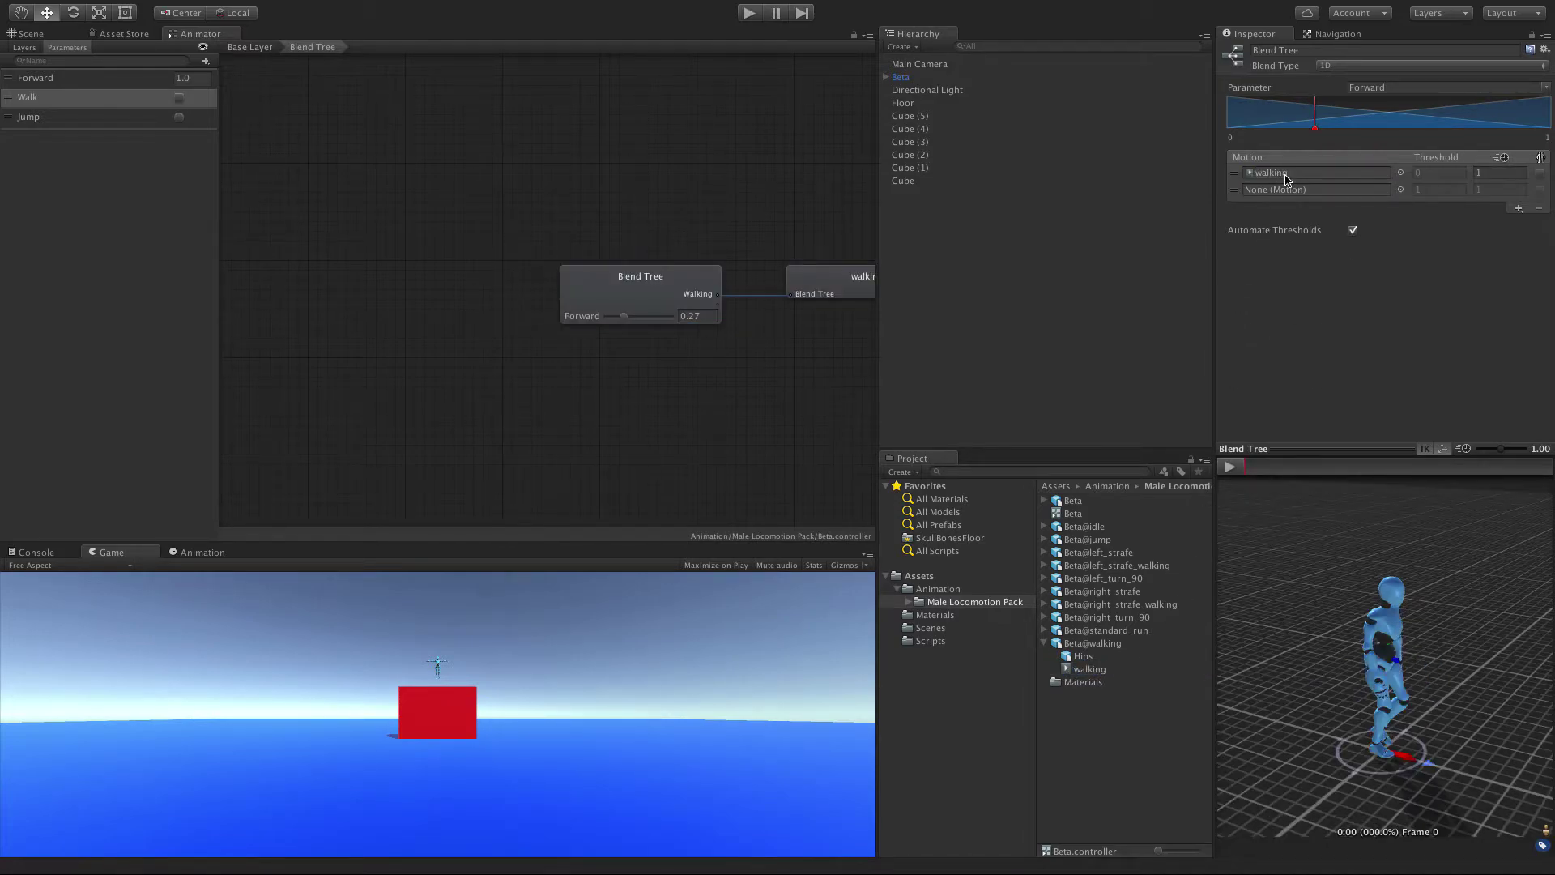
# Step: Assign the standard_run clip to the second motion field and check the Adjust Time Scale options
pyautogui.click(1044, 631)
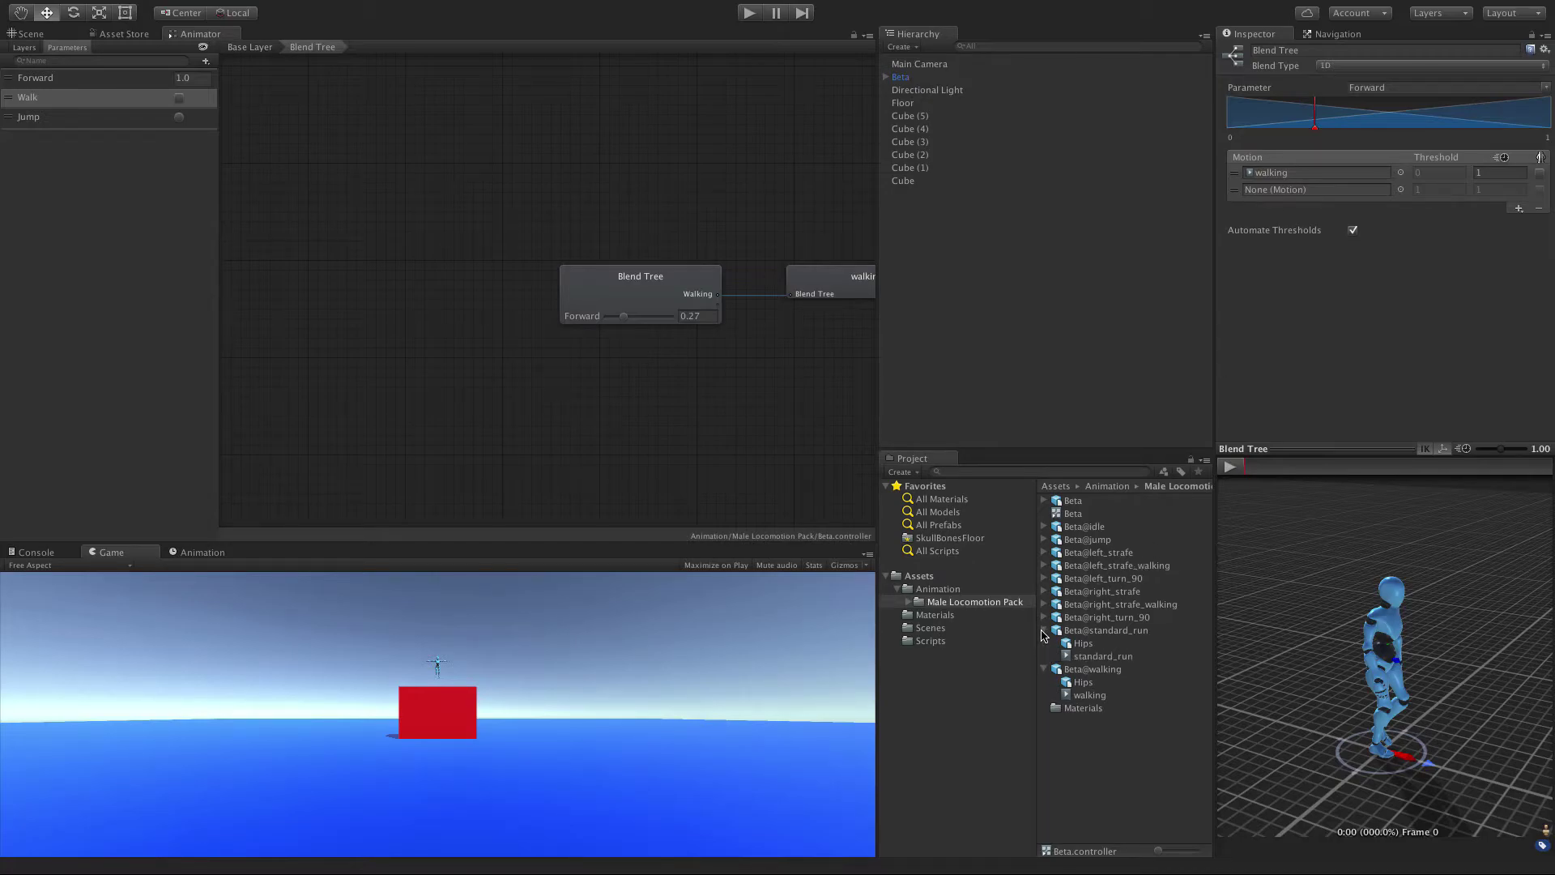
pyautogui.moveTo(1085, 658); pyautogui.dragTo(1341, 189)
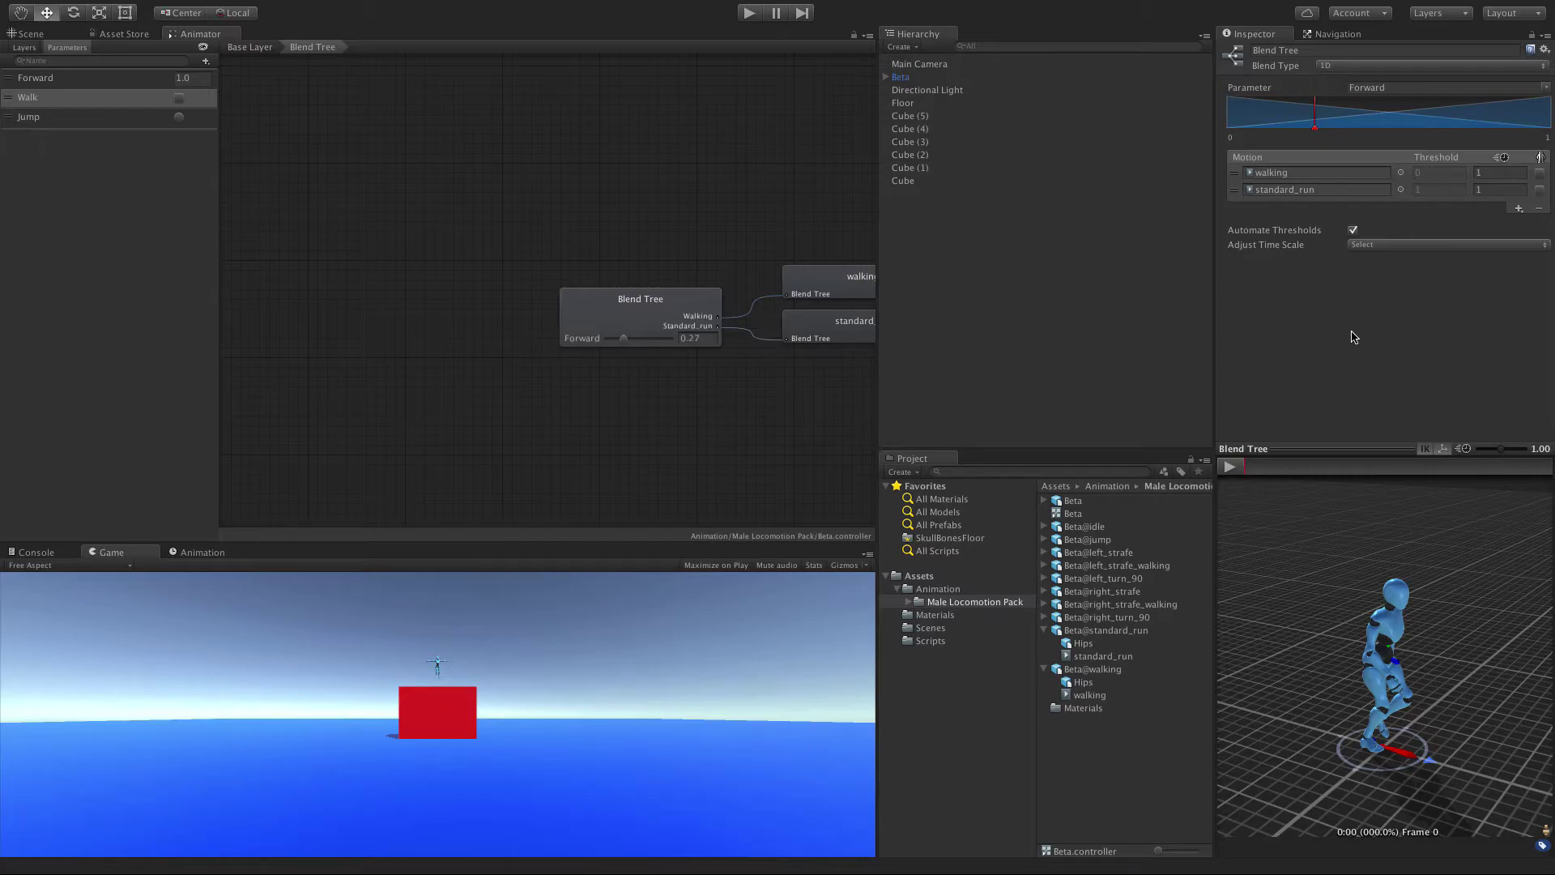
pyautogui.click(1365, 245)
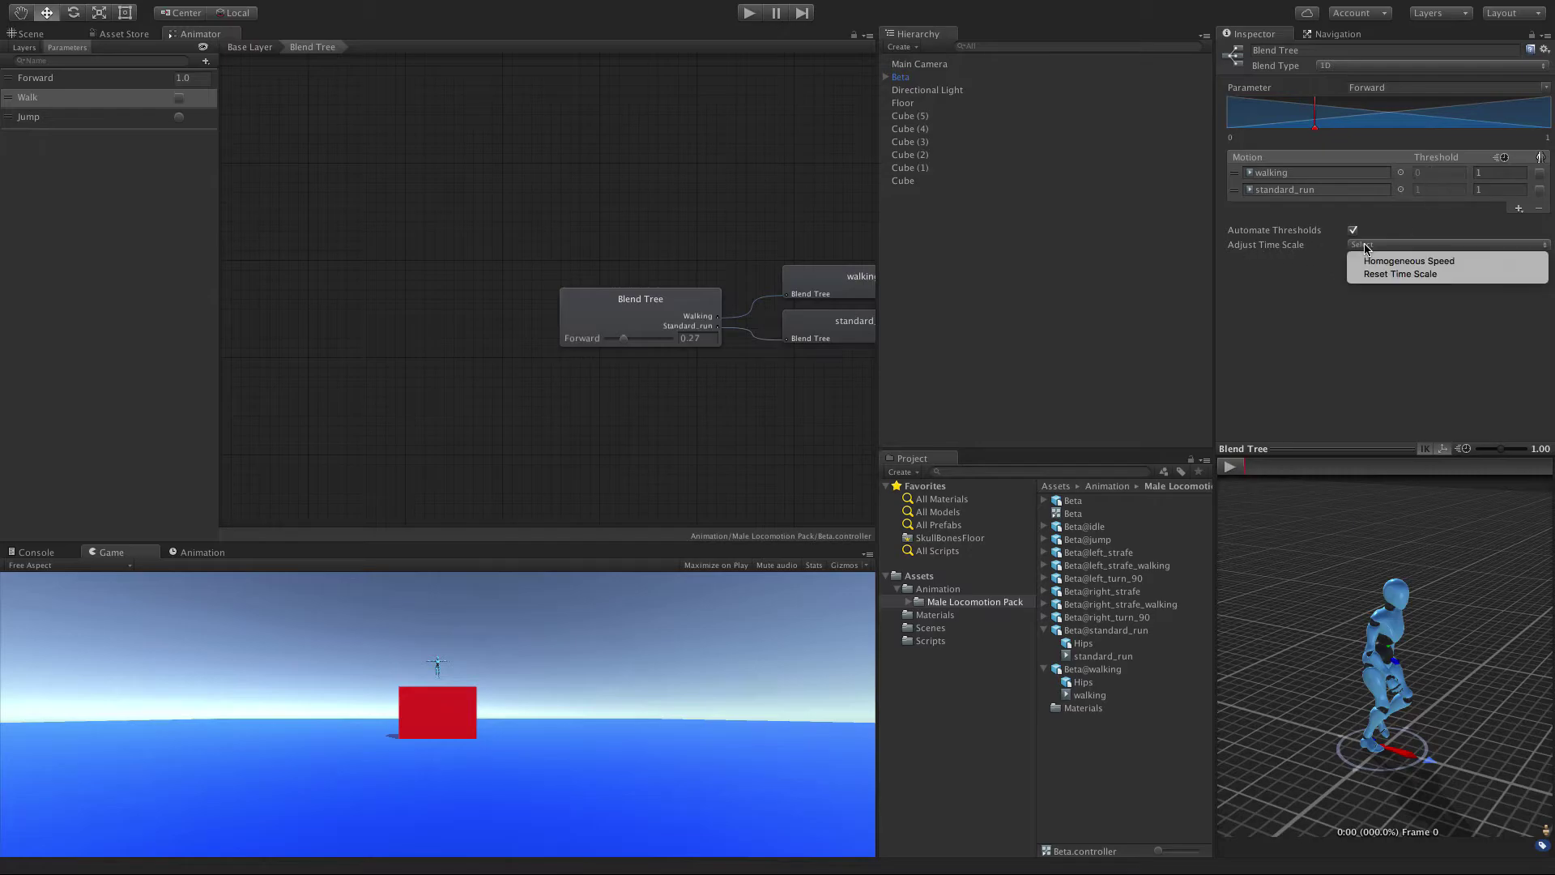
pyautogui.click(1314, 289)
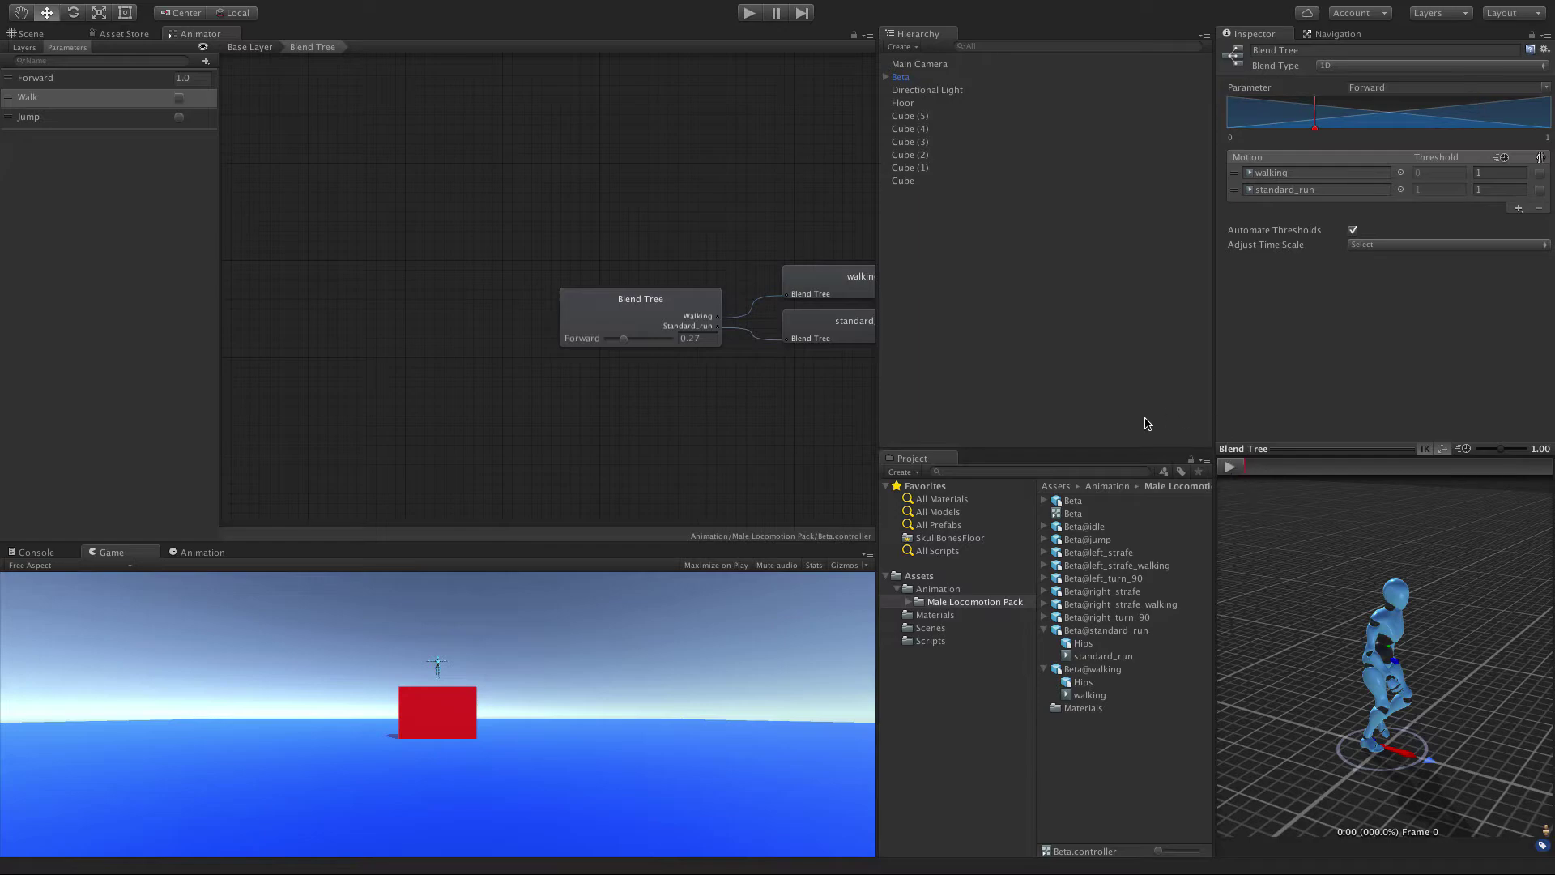
# Step: Play the blend tree preview while varying Forward between 0 and 1 to compare walking with running
pyautogui.moveTo(754, 377); pyautogui.dragTo(538, 353, button='middle')
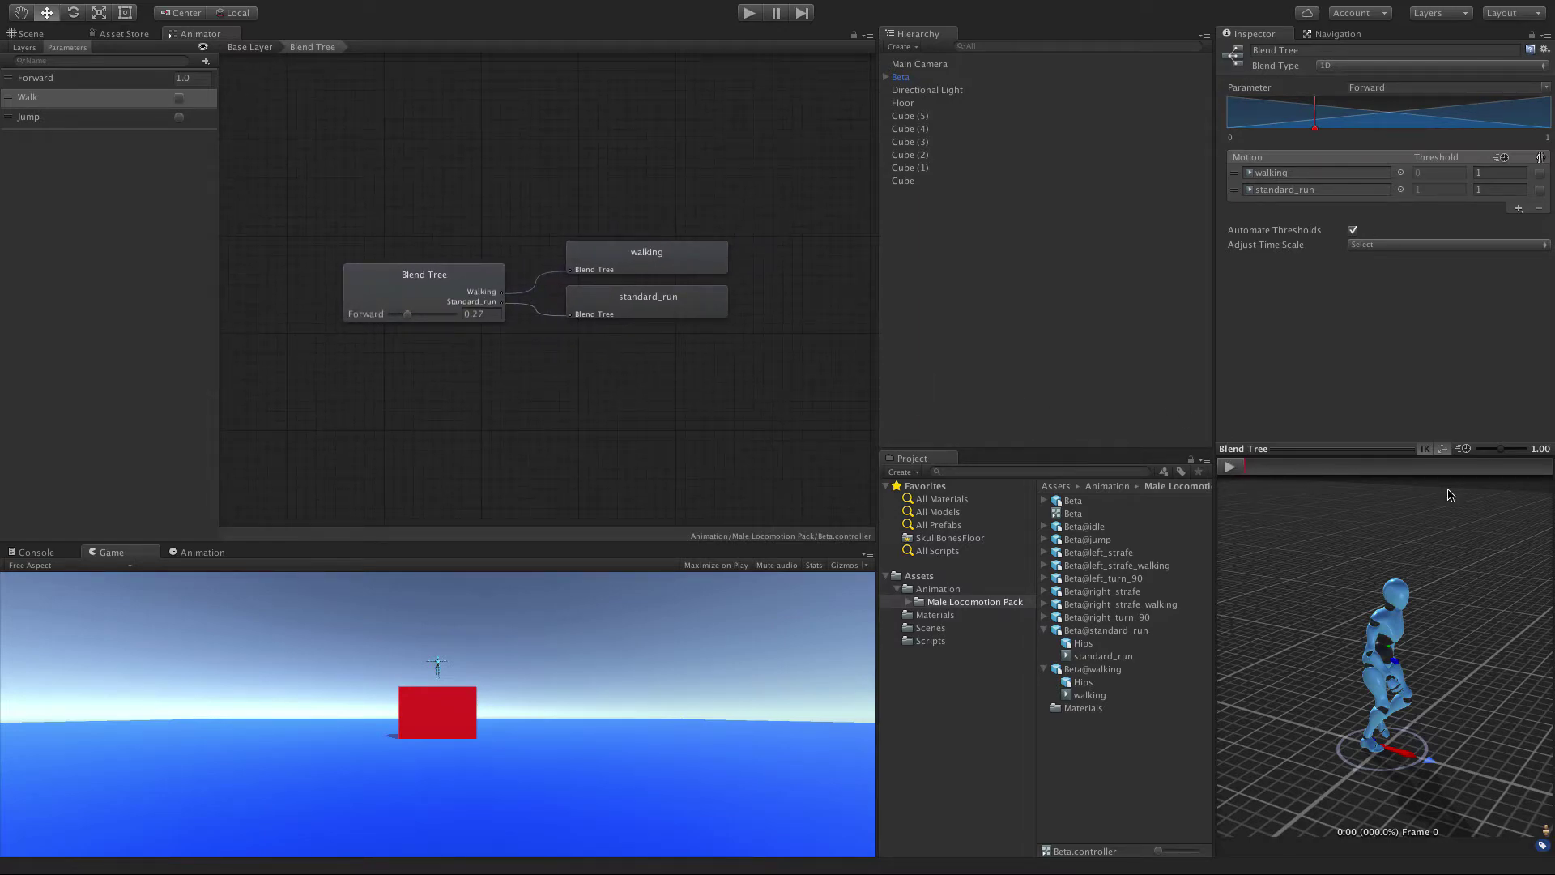
pyautogui.click(1226, 468)
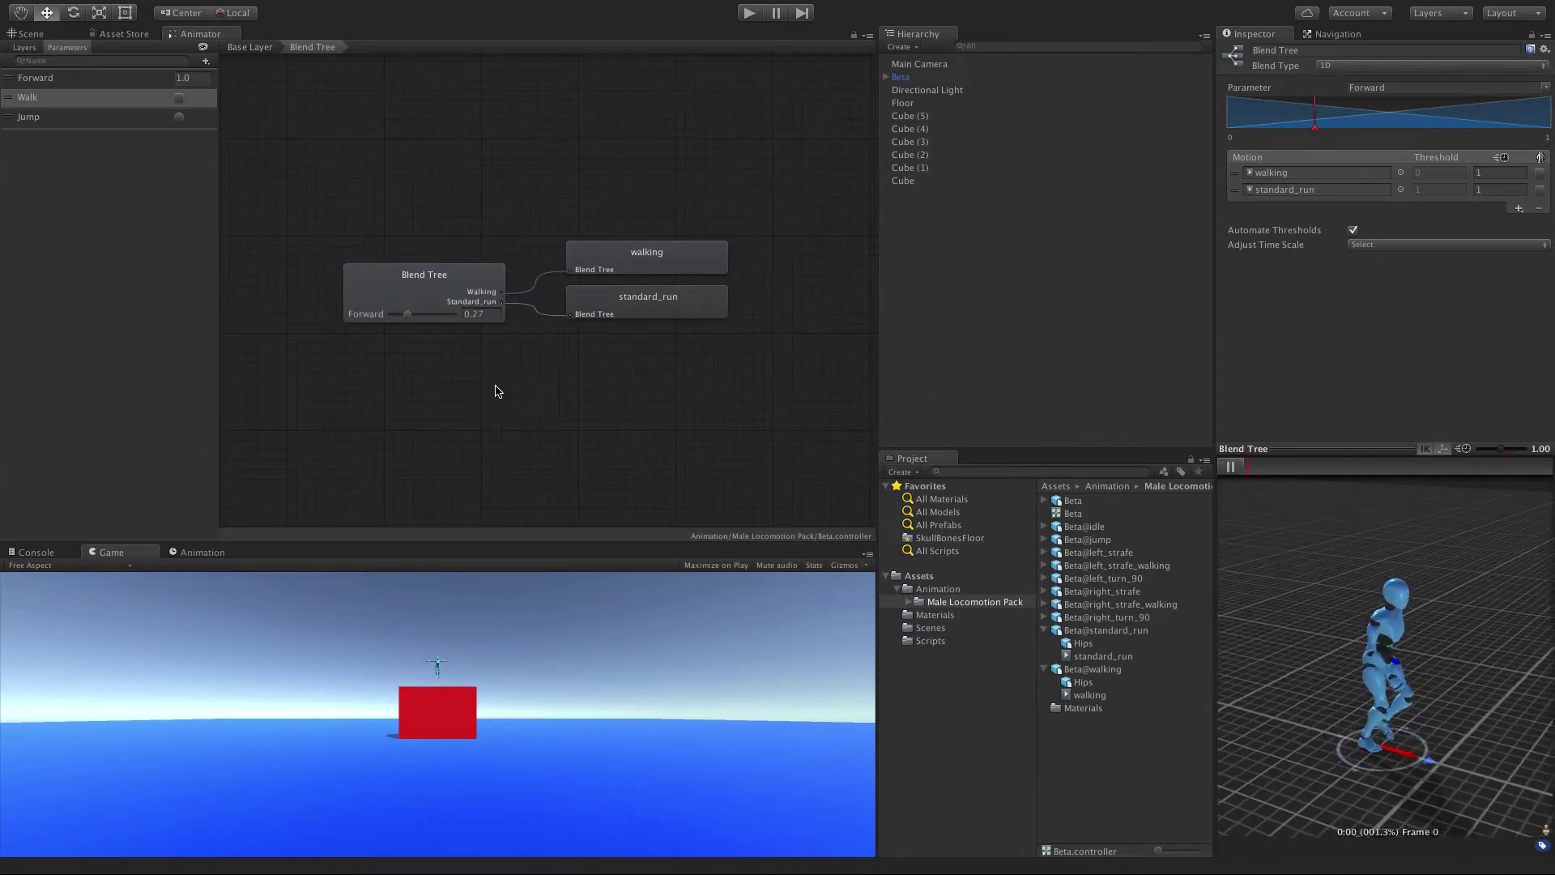
pyautogui.moveTo(407, 316); pyautogui.dragTo(348, 316)
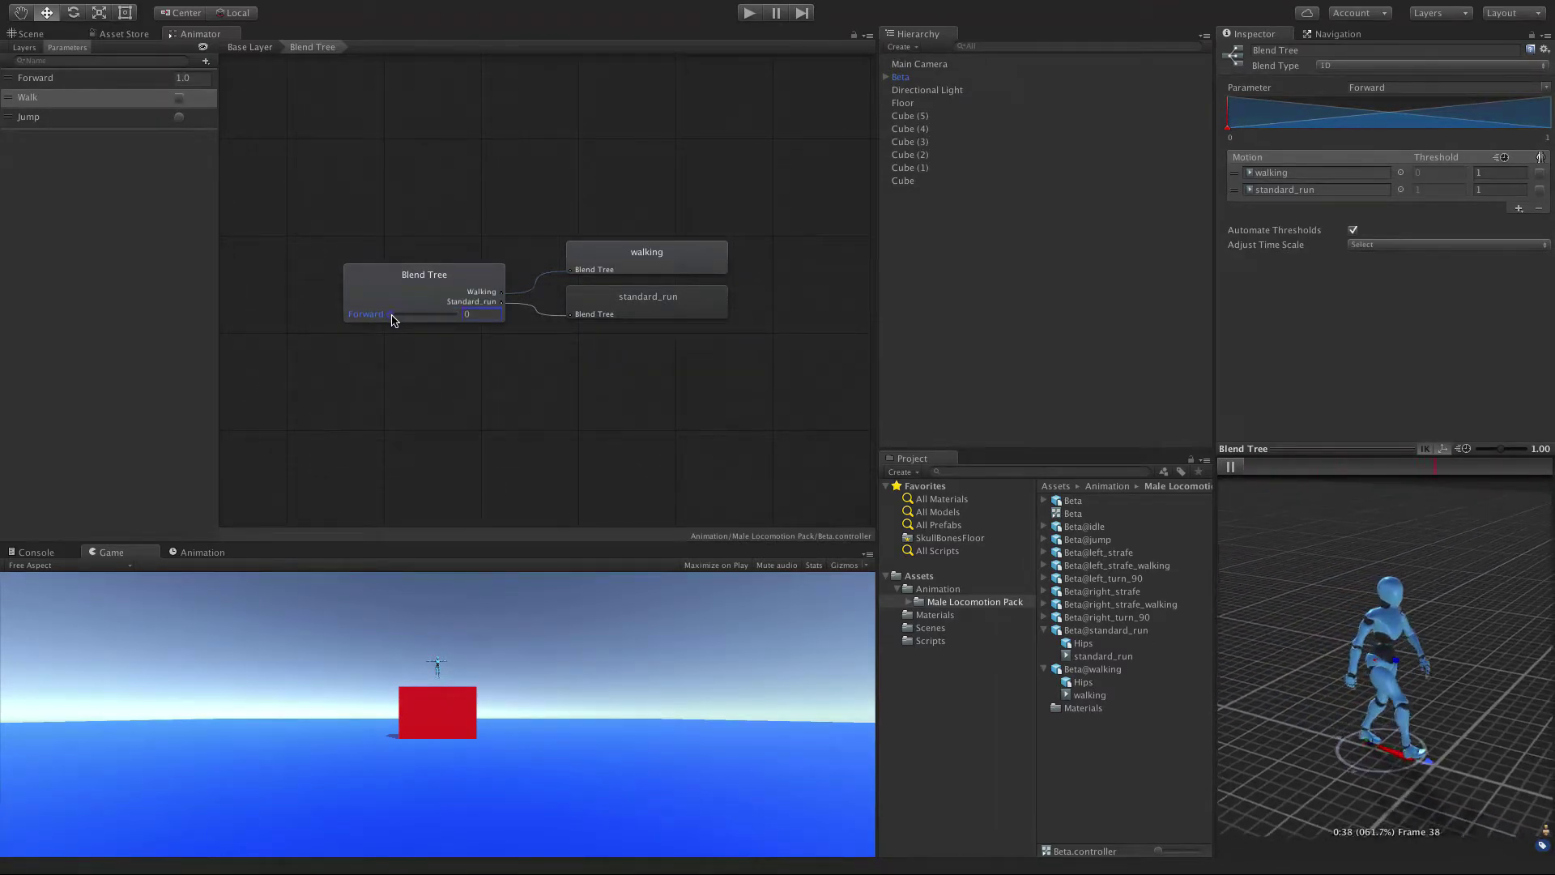
pyautogui.moveTo(394, 317); pyautogui.dragTo(475, 326)
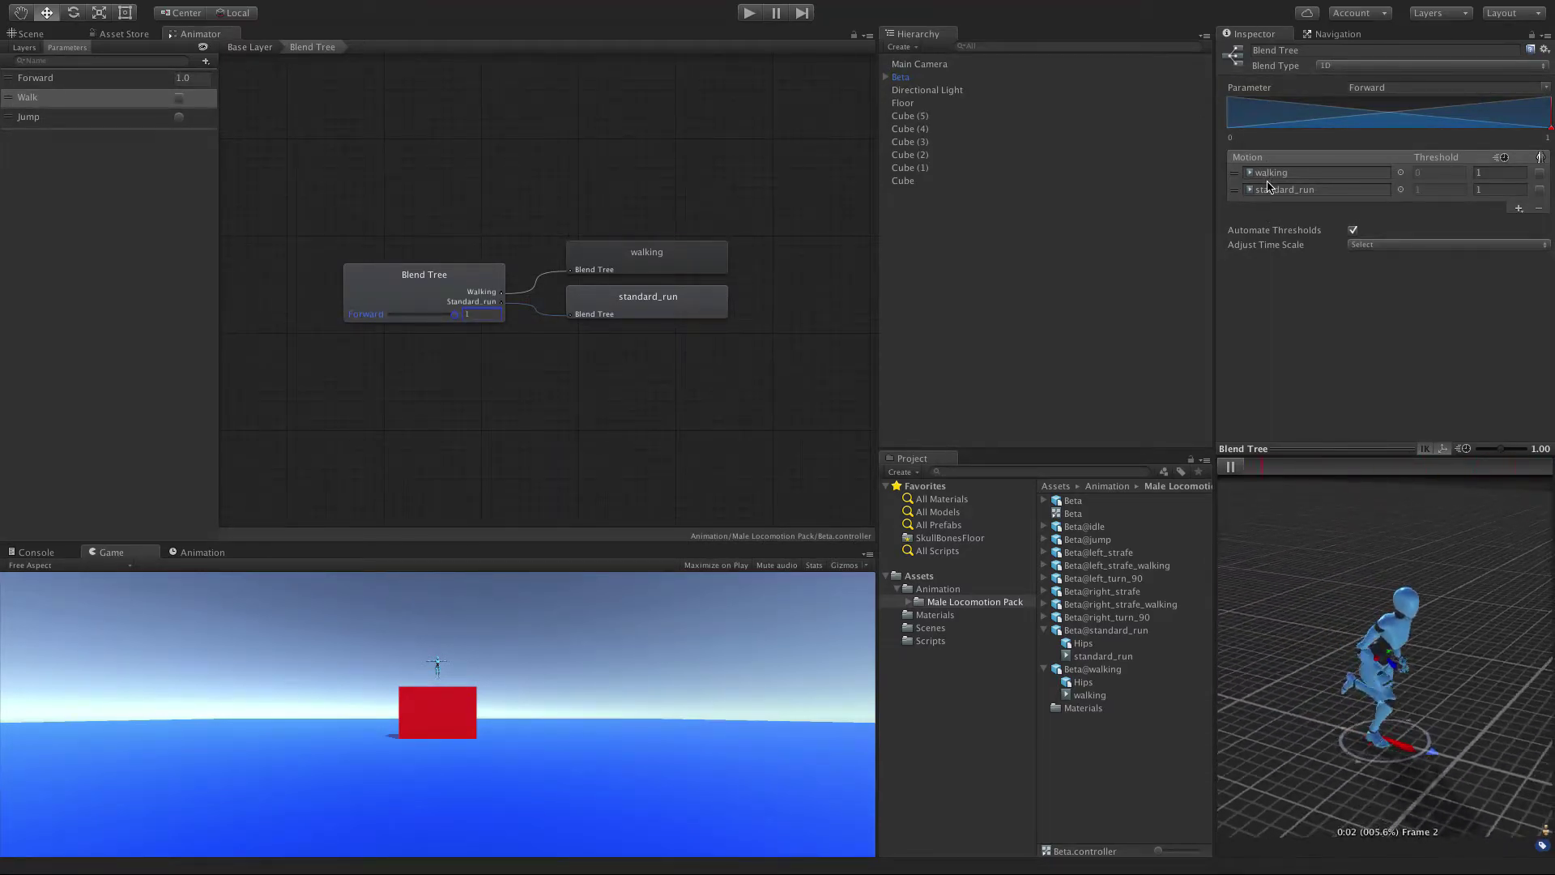
pyautogui.moveTo(458, 314); pyautogui.dragTo(365, 323)
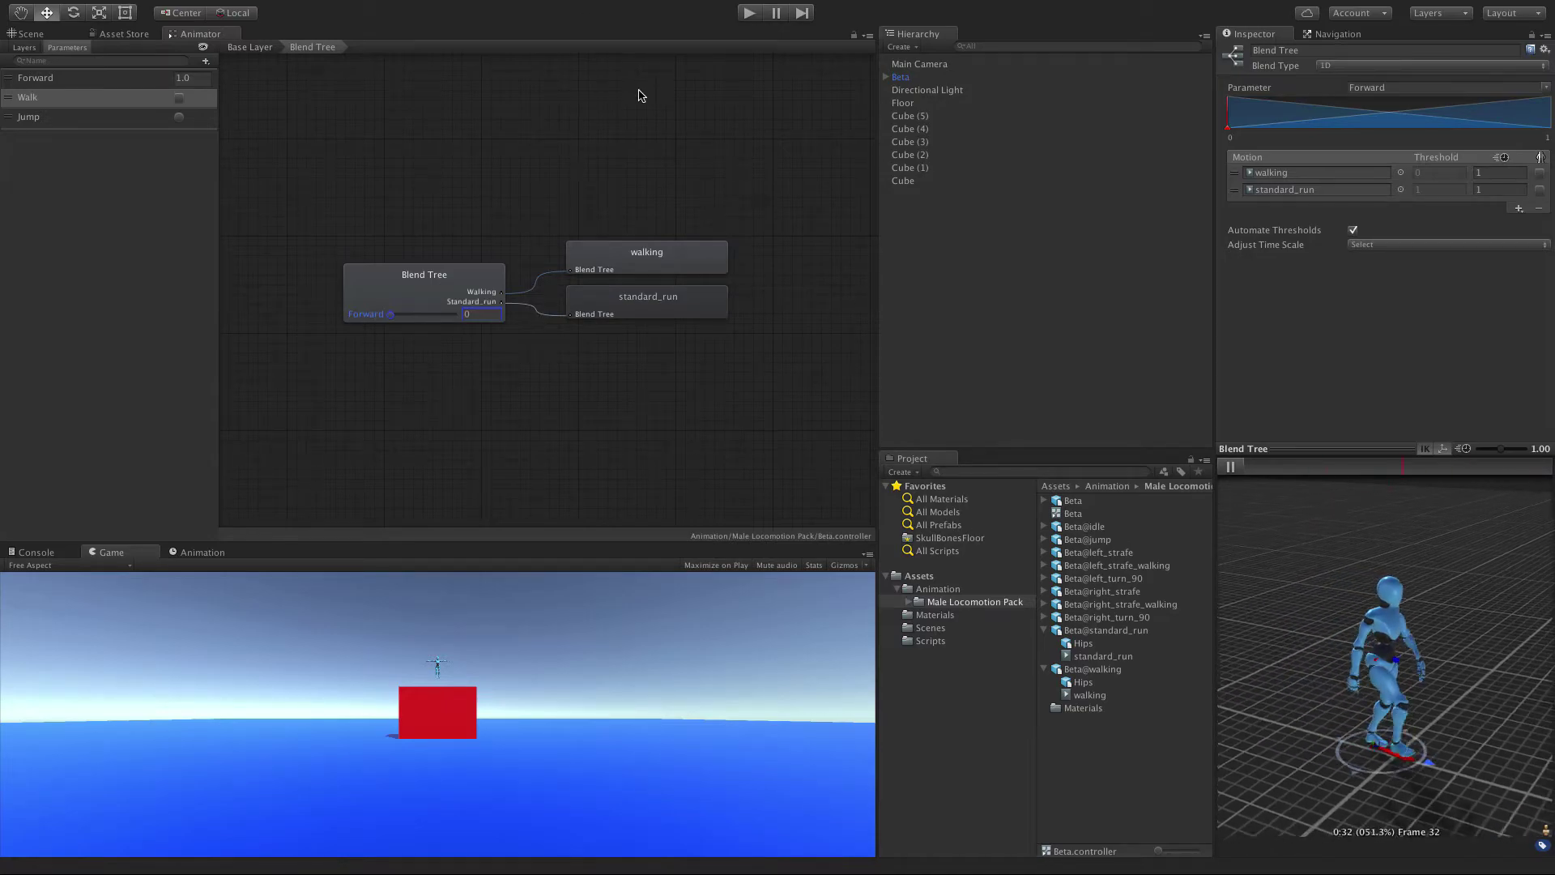
# Step: Briefly start and stop Play mode, and replay the blend tree's animation preview
pyautogui.click(750, 14)
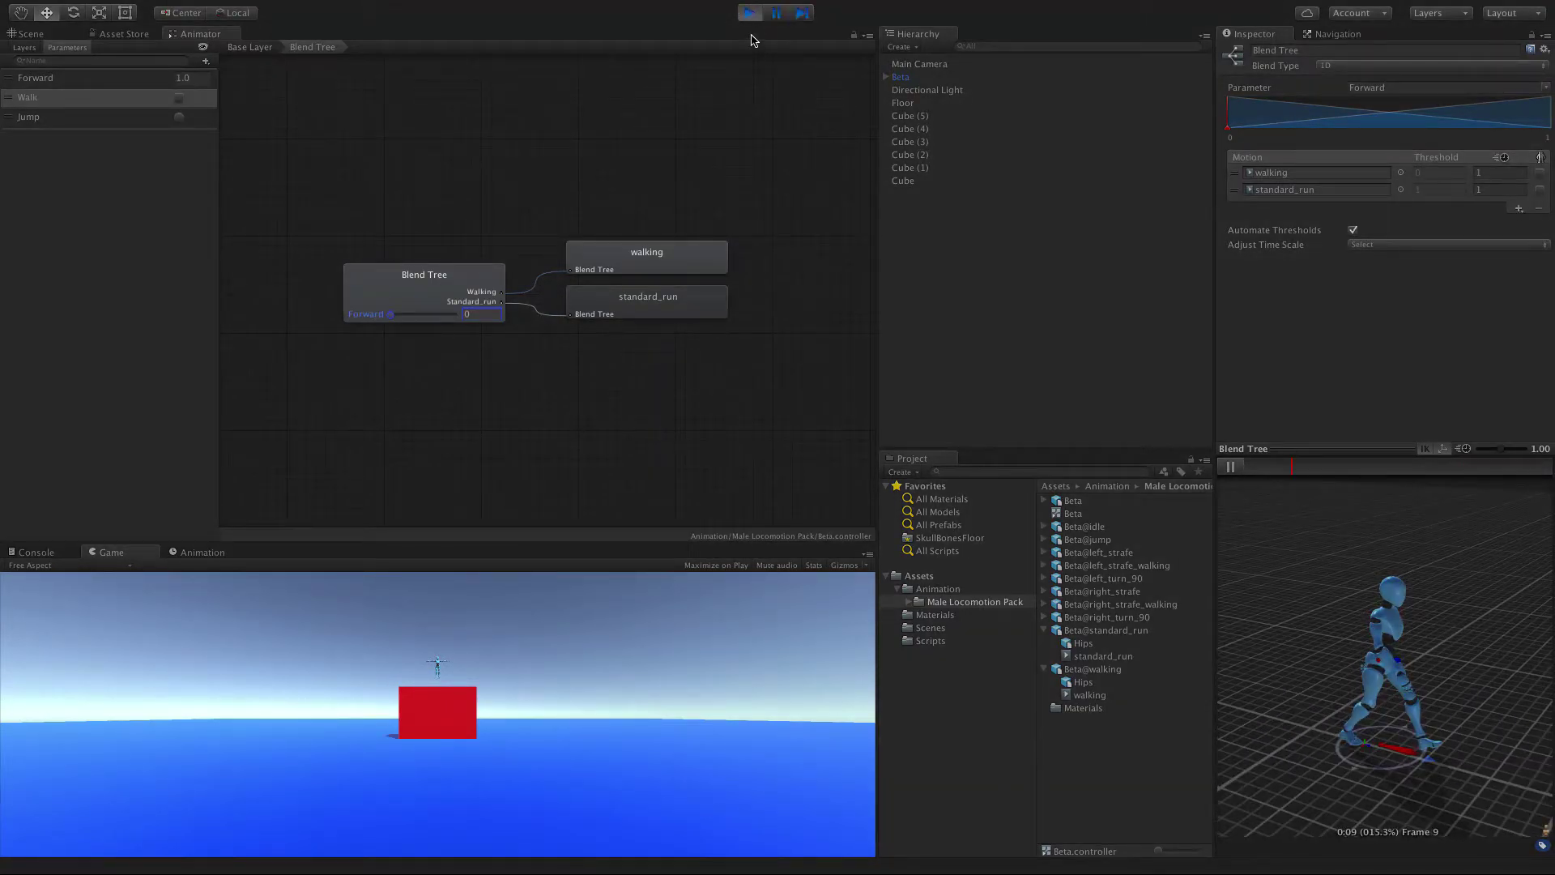
pyautogui.click(750, 14)
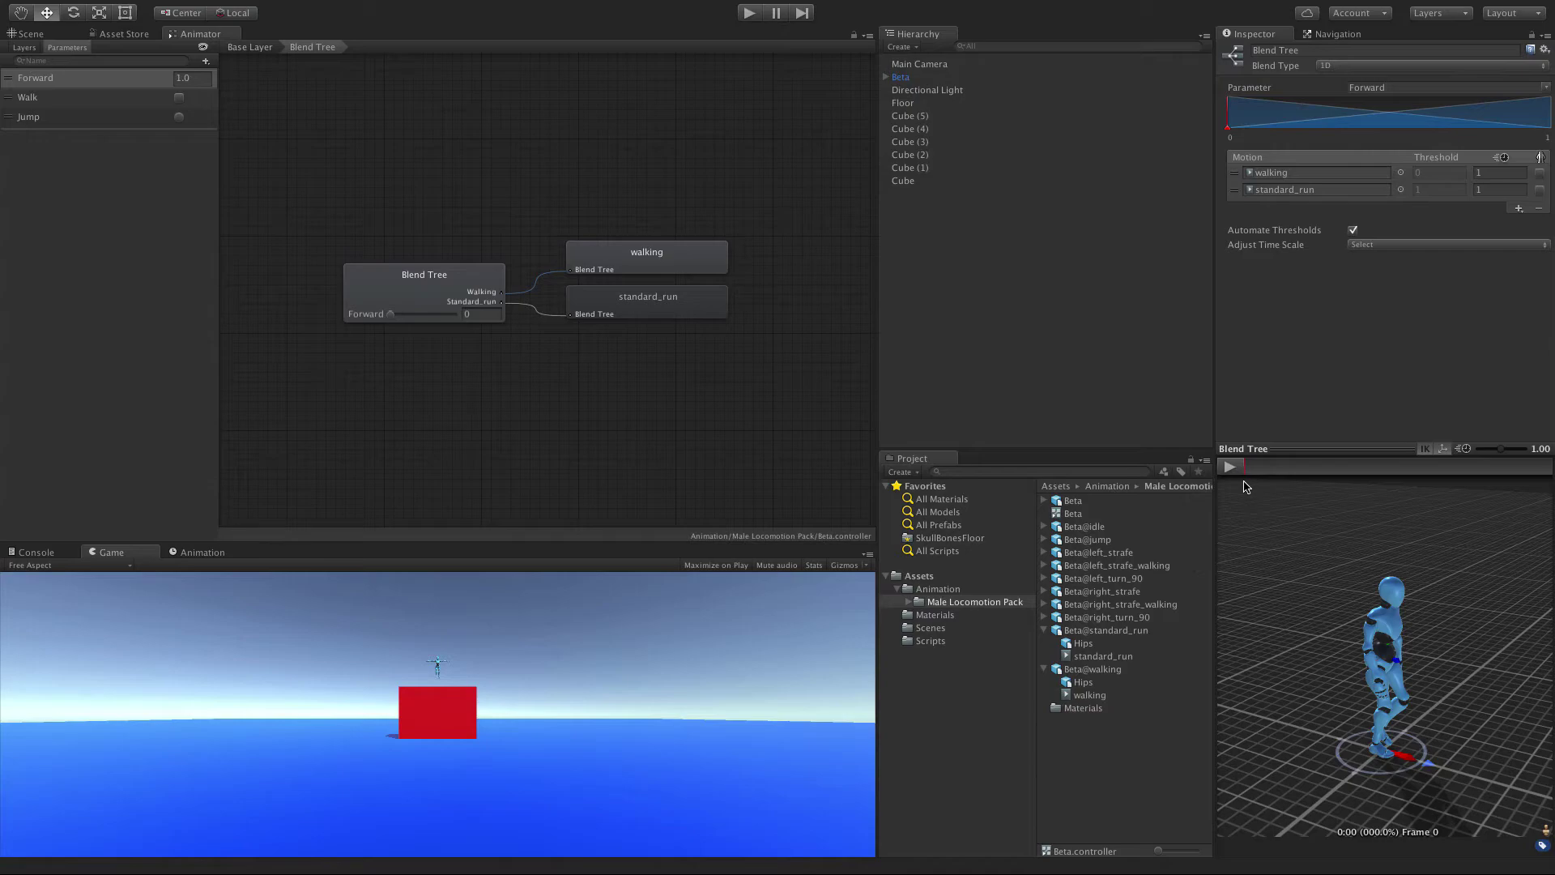
pyautogui.click(1229, 468)
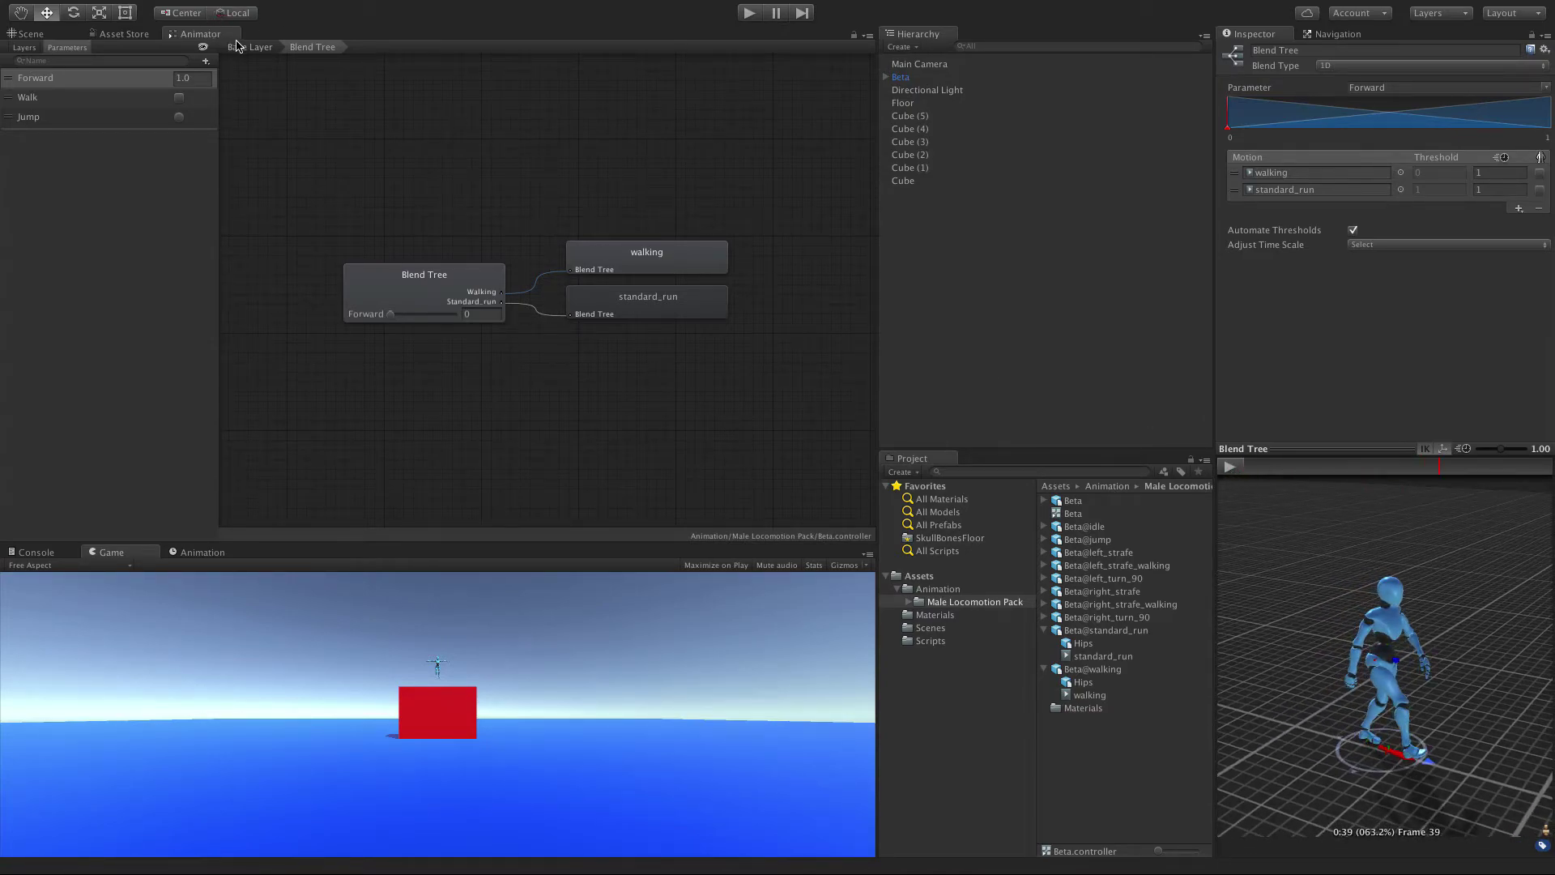
# Step: Return to the Base Layer and delete both transitions between the Idle and Walking states
pyautogui.click(259, 49)
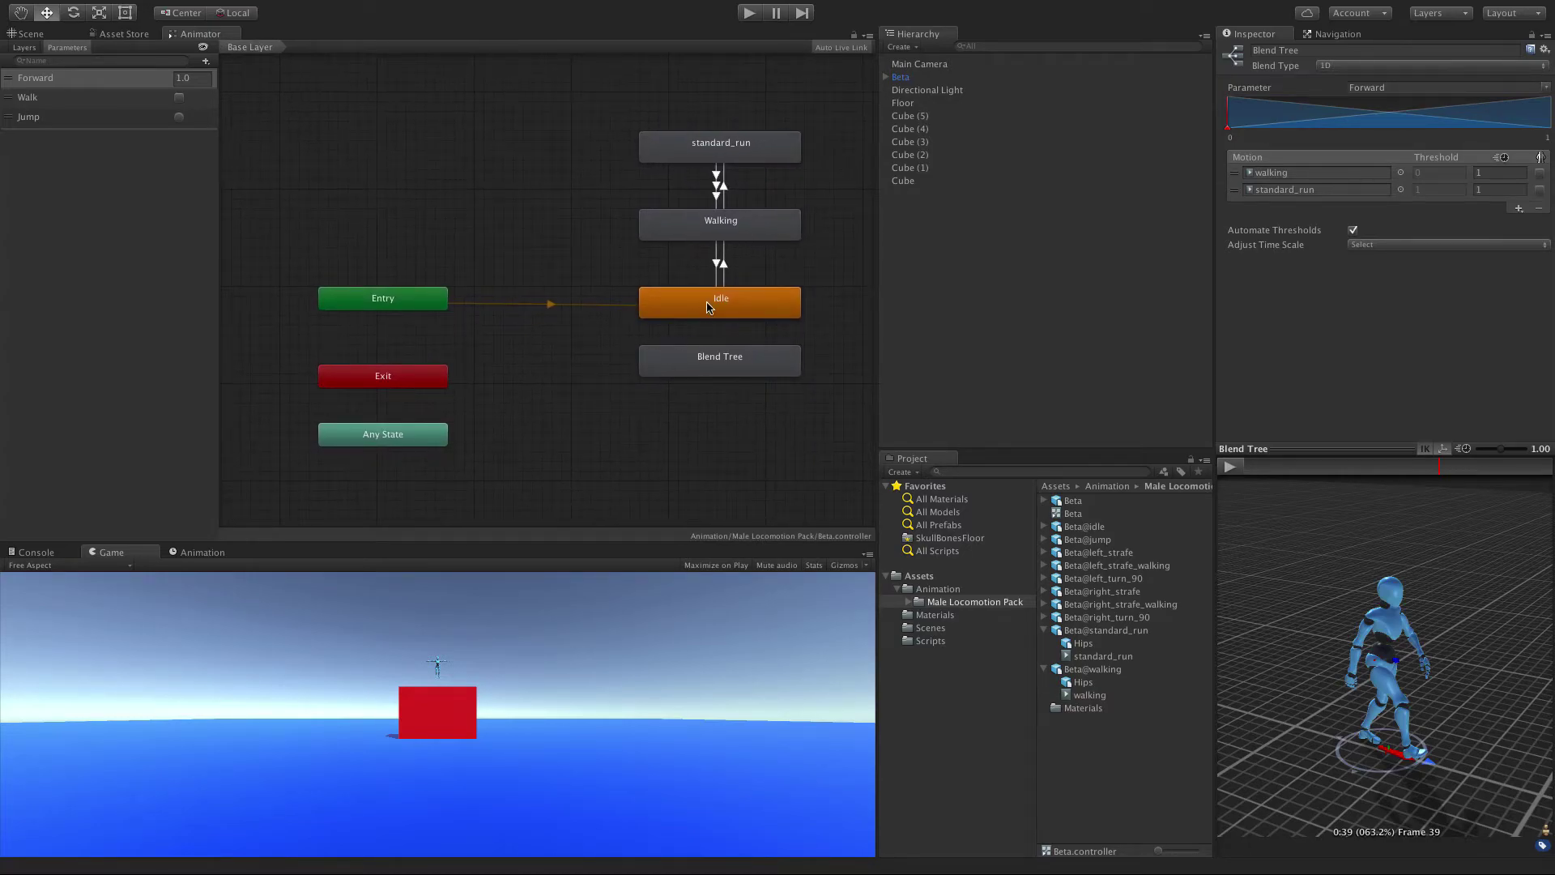
pyautogui.click(754, 275)
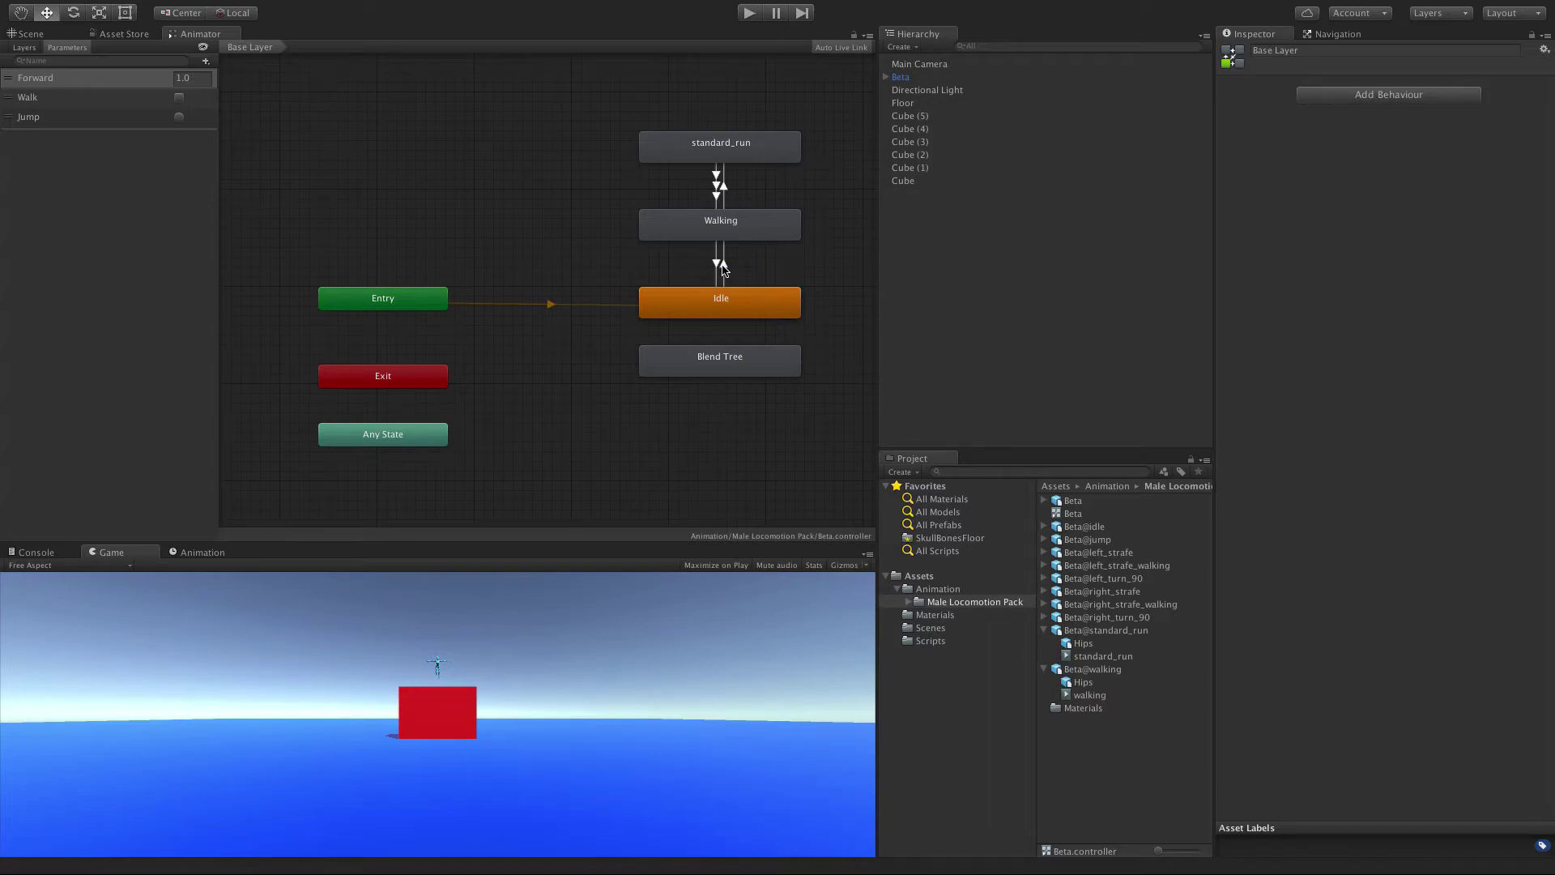
pyautogui.click(722, 266)
pyautogui.press('Delete')
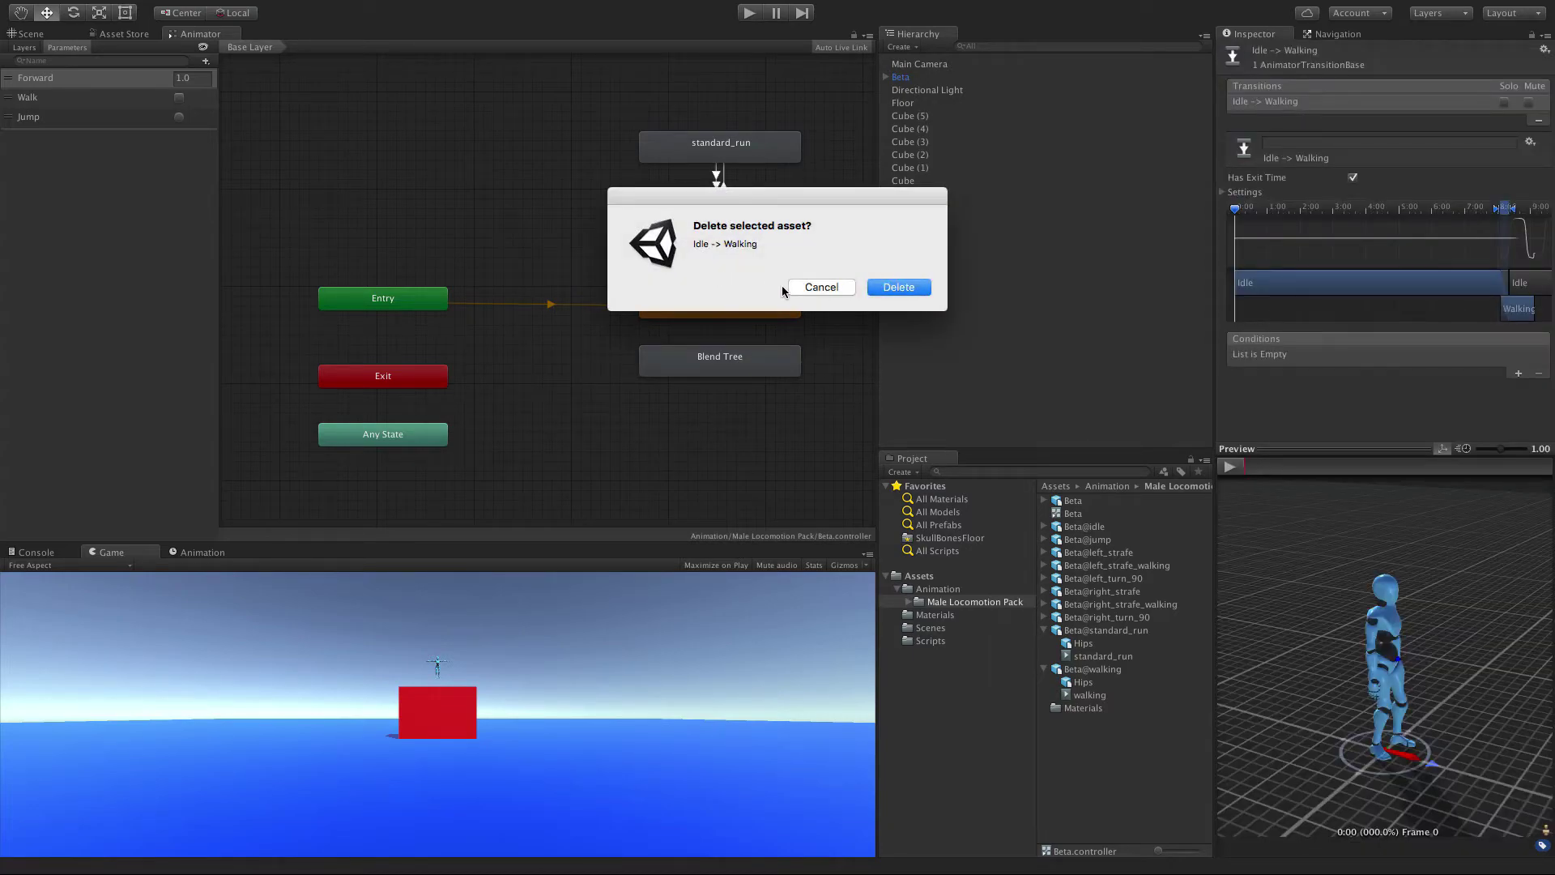
pyautogui.click(891, 288)
pyautogui.click(718, 262)
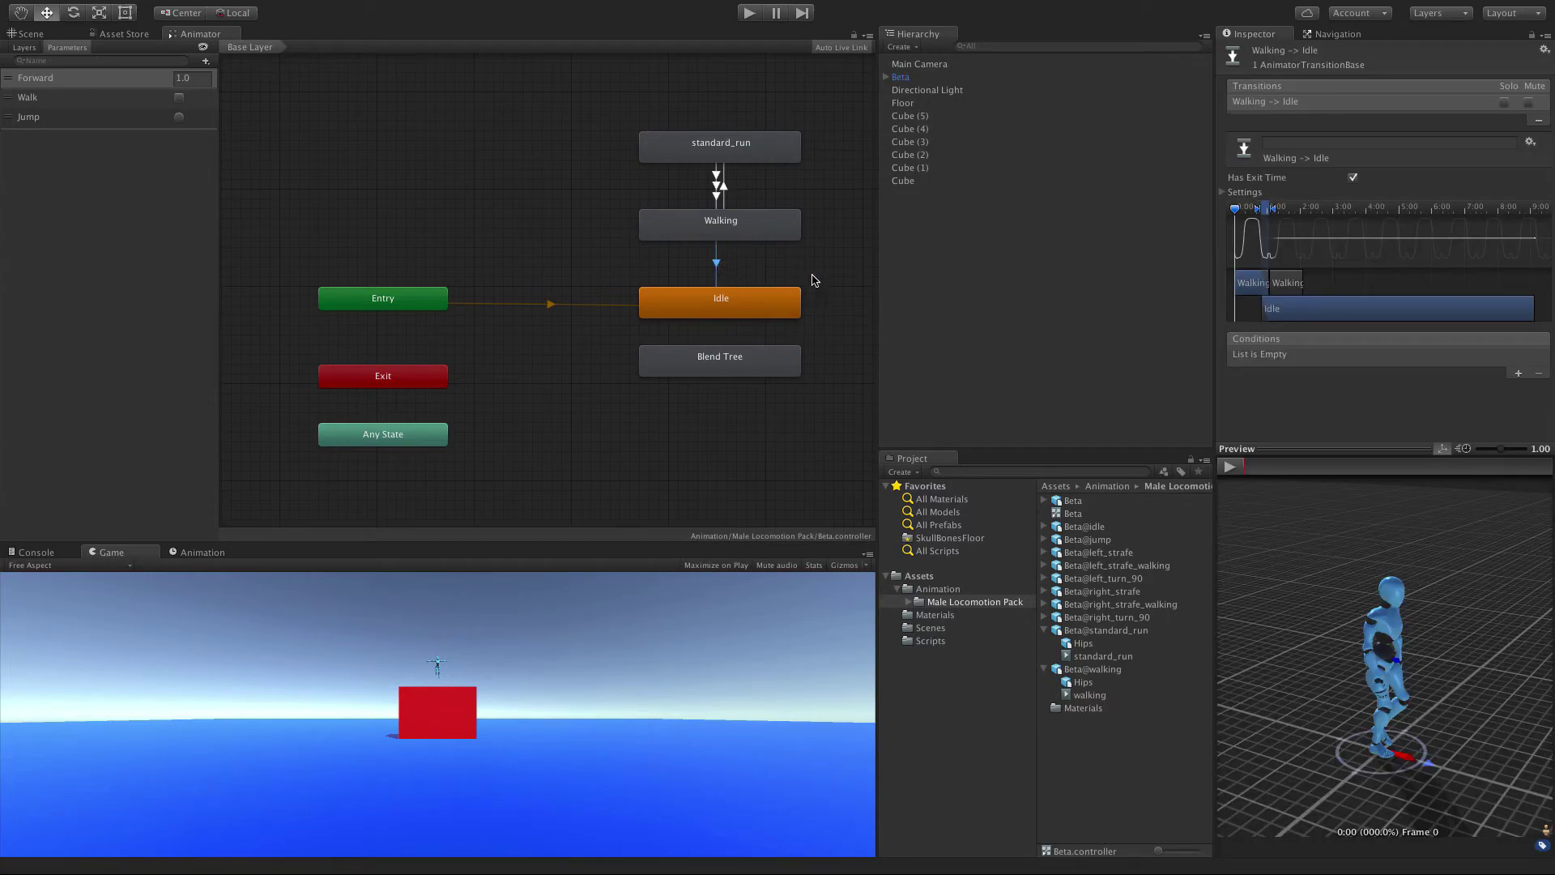
pyautogui.press('Delete')
pyautogui.click(911, 291)
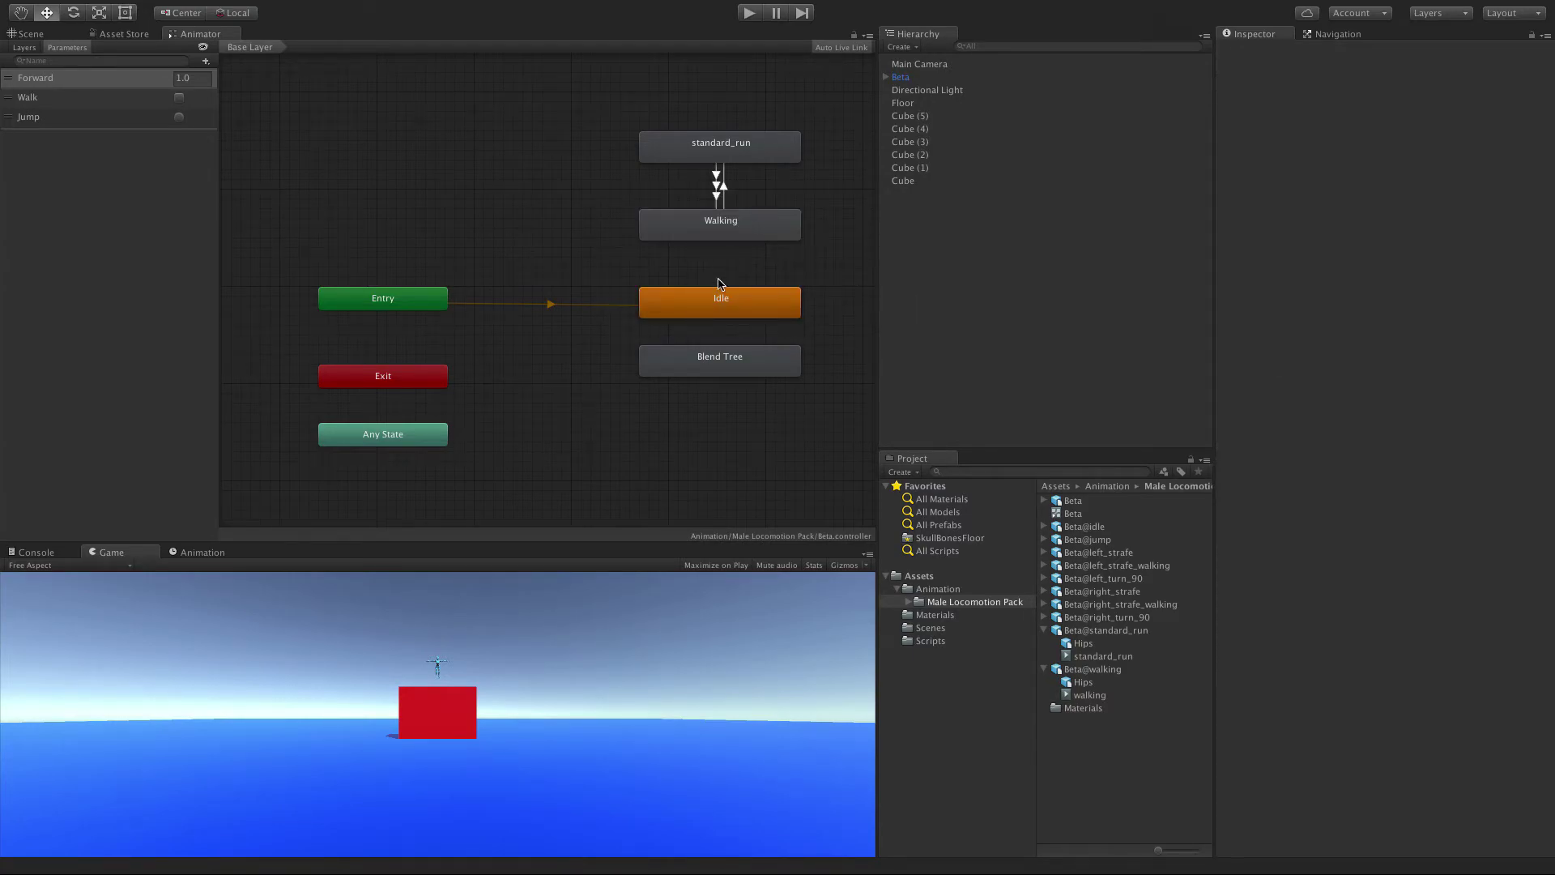
# Step: Create transitions between the Idle and Blend Tree states in both directions
pyautogui.rightClick(738, 314)
pyautogui.click(784, 317)
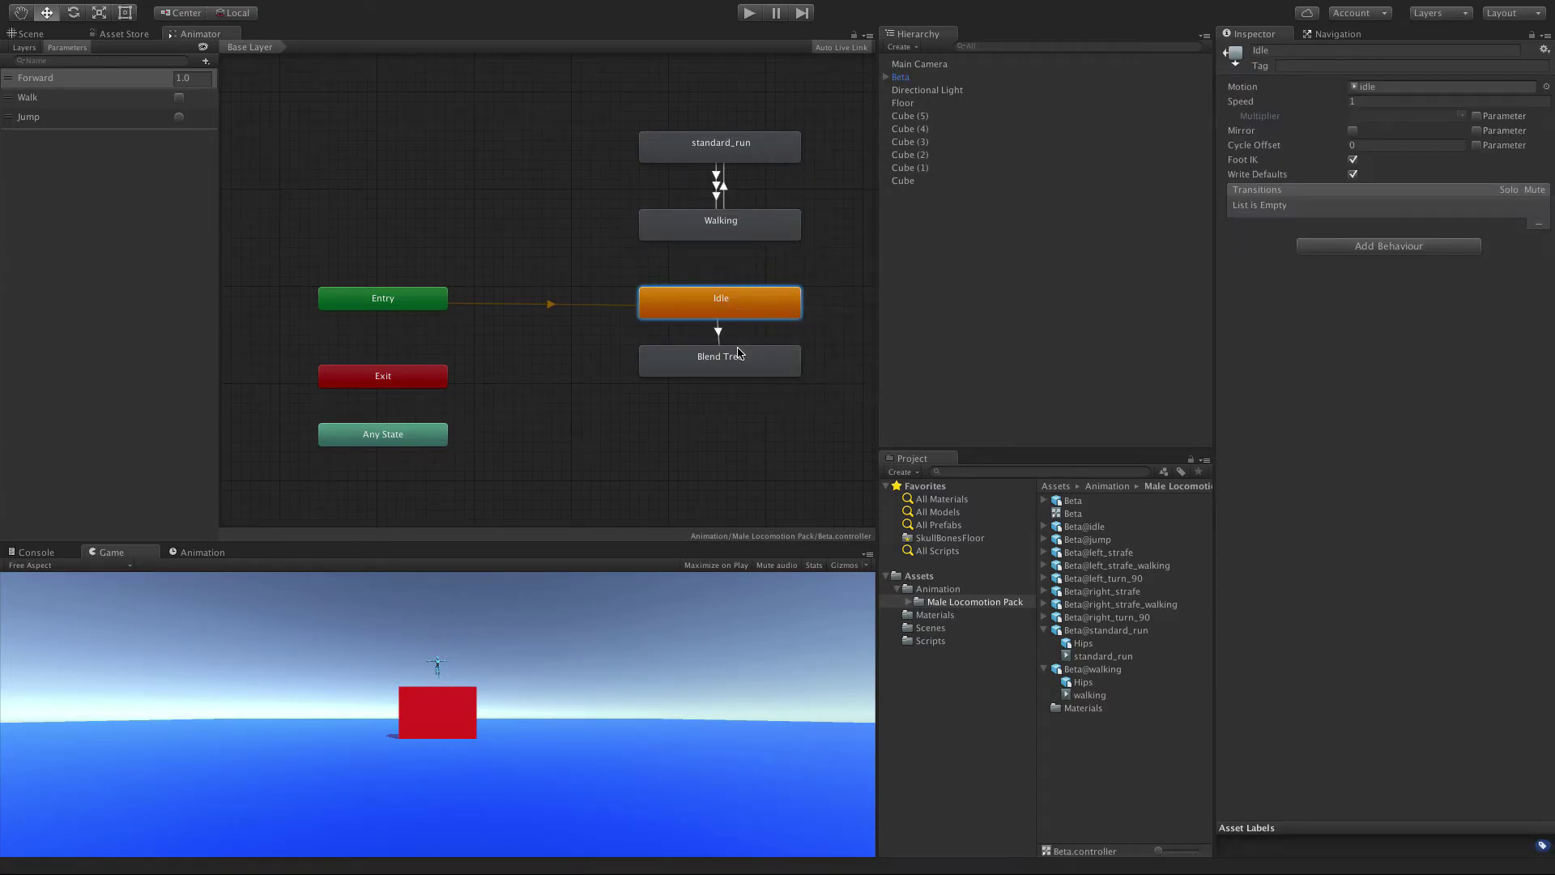
pyautogui.click(738, 356)
pyautogui.rightClick(734, 313)
pyautogui.rightClick(715, 364)
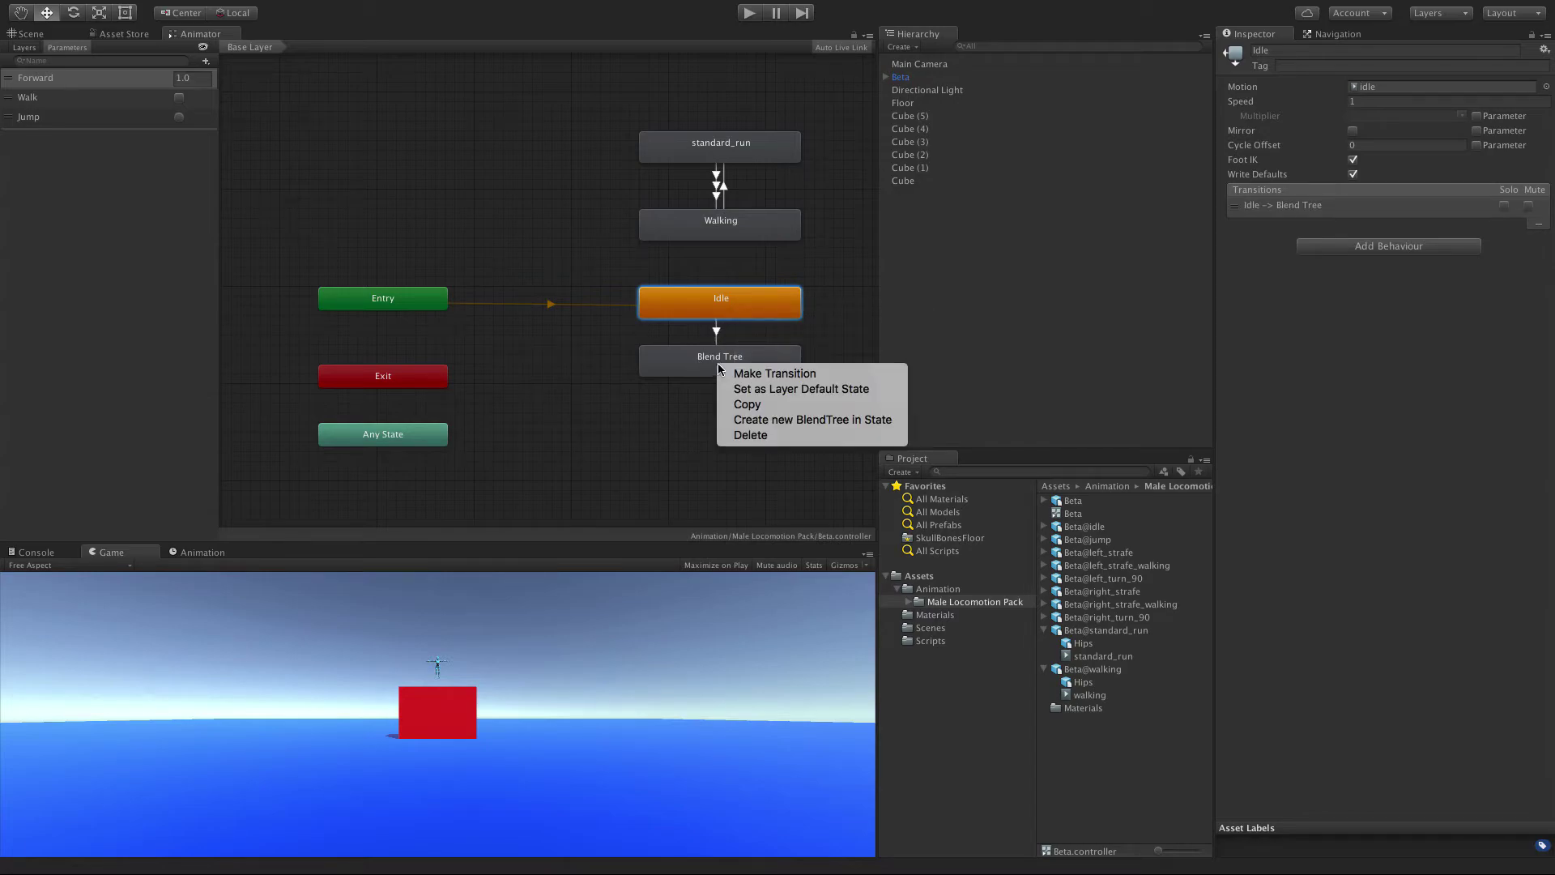
pyautogui.click(753, 375)
pyautogui.click(749, 320)
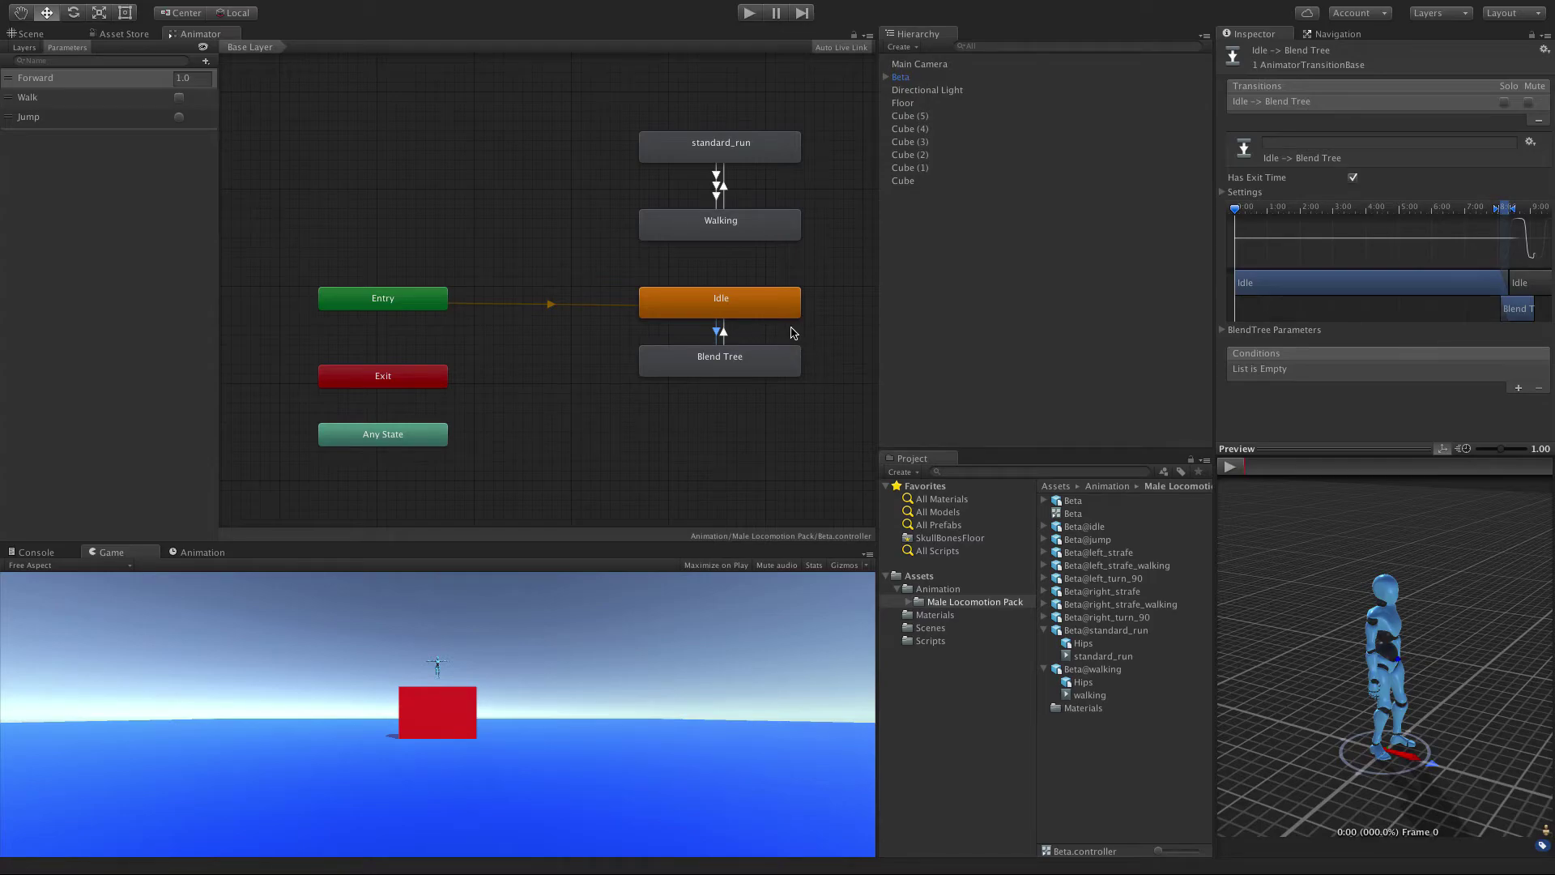
# Step: Add the condition Forward Greater 0 to the transition from Idle to Blend Tree
pyautogui.click(1518, 388)
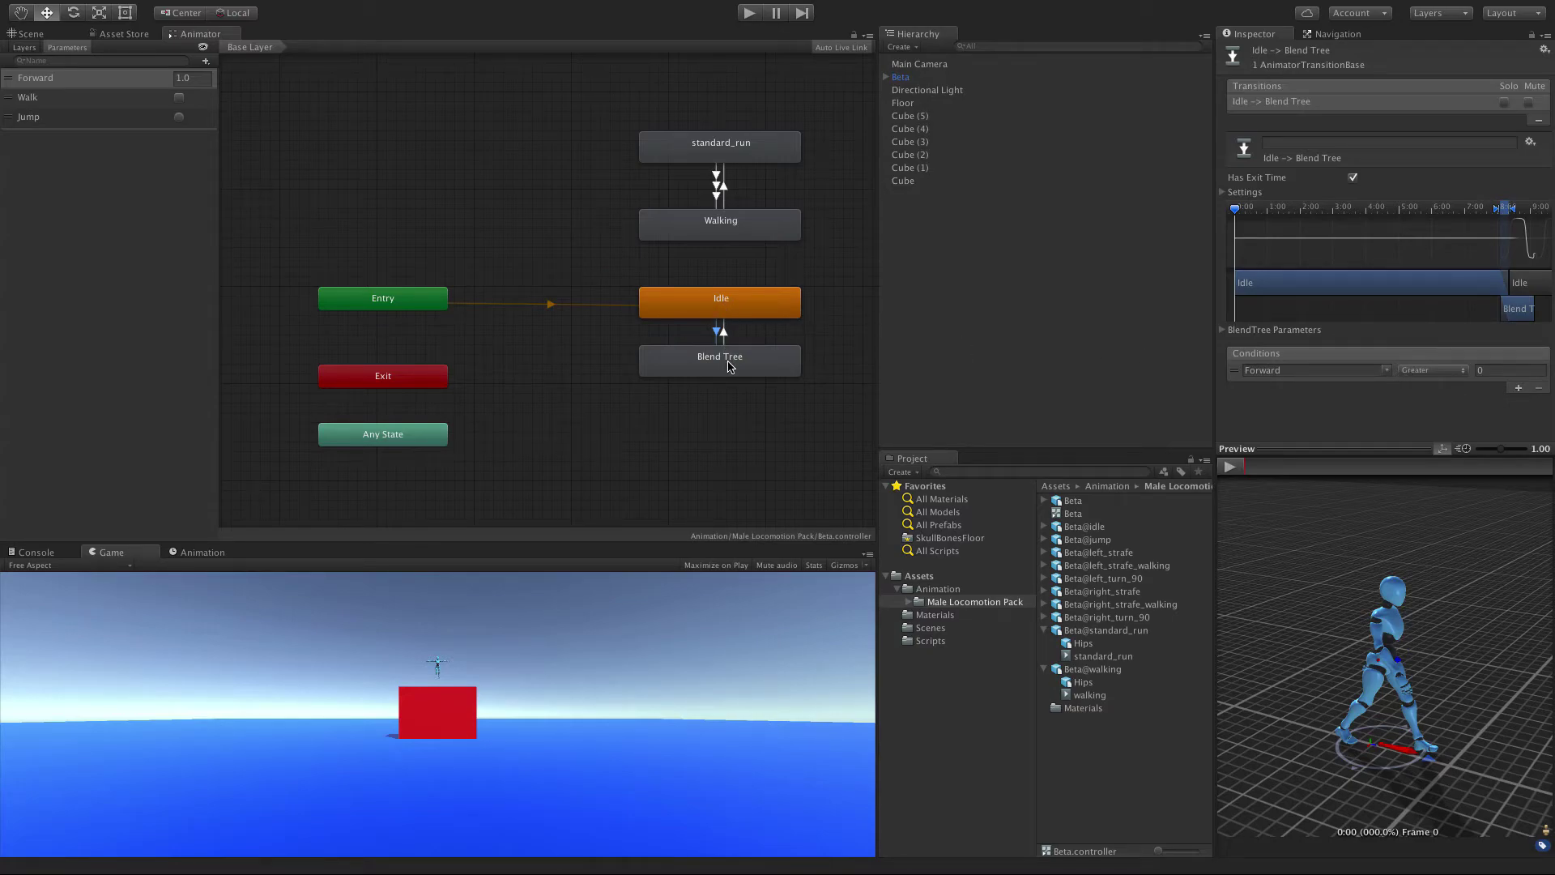
# Step: Set the Idle to Blend Tree condition's threshold to 0.1 and give the Blend Tree to Idle transition the condition Forward Less 0.1
pyautogui.click(1498, 369)
pyautogui.click(725, 335)
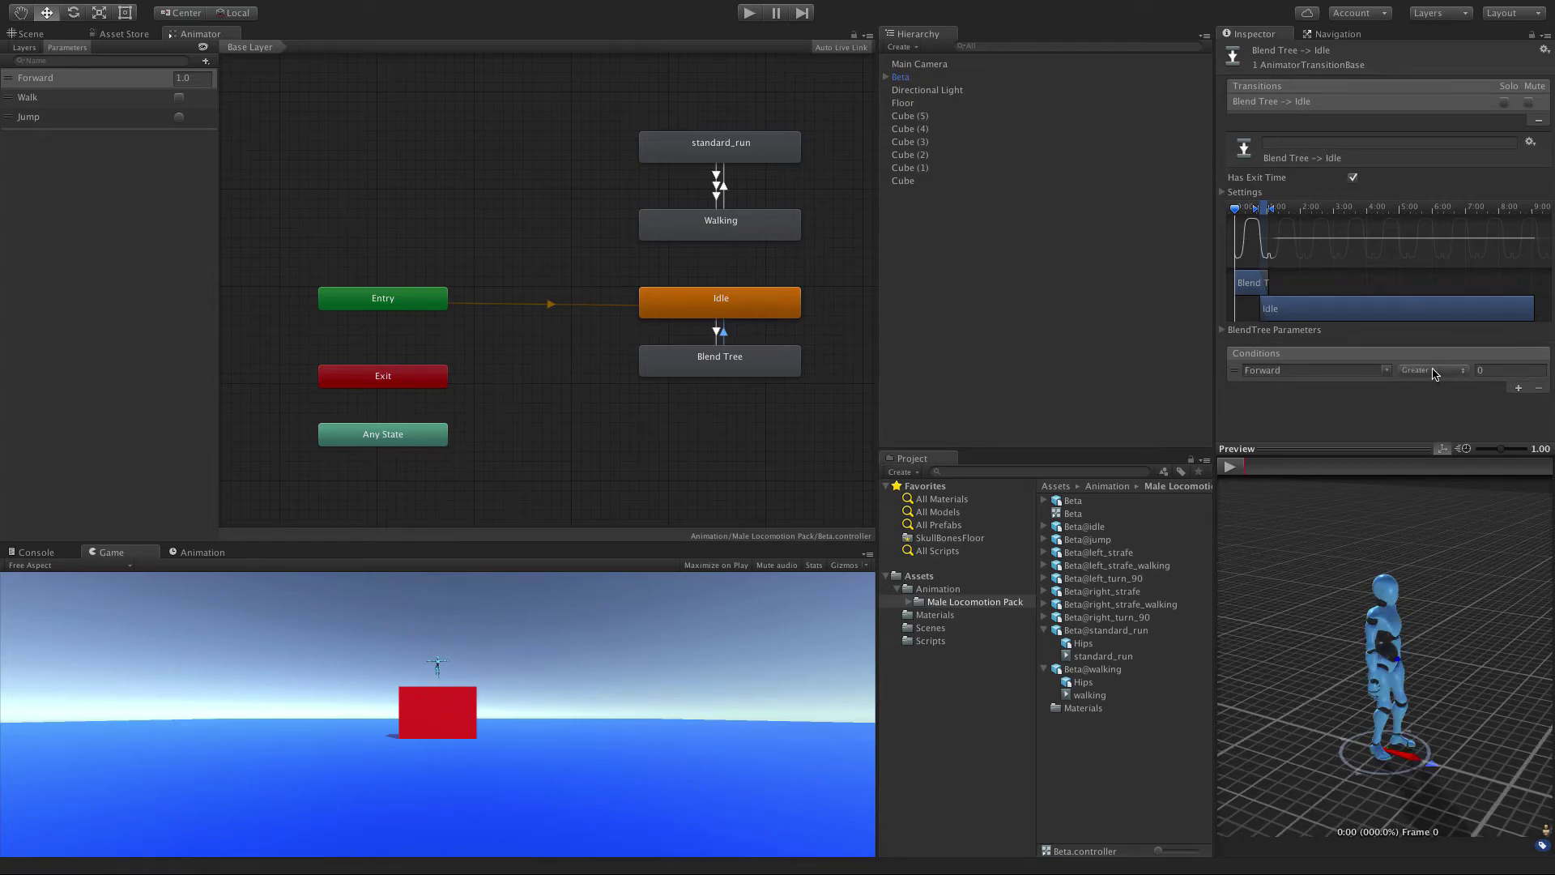
pyautogui.click(1432, 370)
pyautogui.click(1422, 383)
pyautogui.click(1501, 371)
pyautogui.write('0.1')
pyautogui.click(1406, 416)
# Step: Disable Has Exit Time on both transitions between Idle and Blend Tree, and enable Foot IK on the Blend Tree state
pyautogui.click(40, 33)
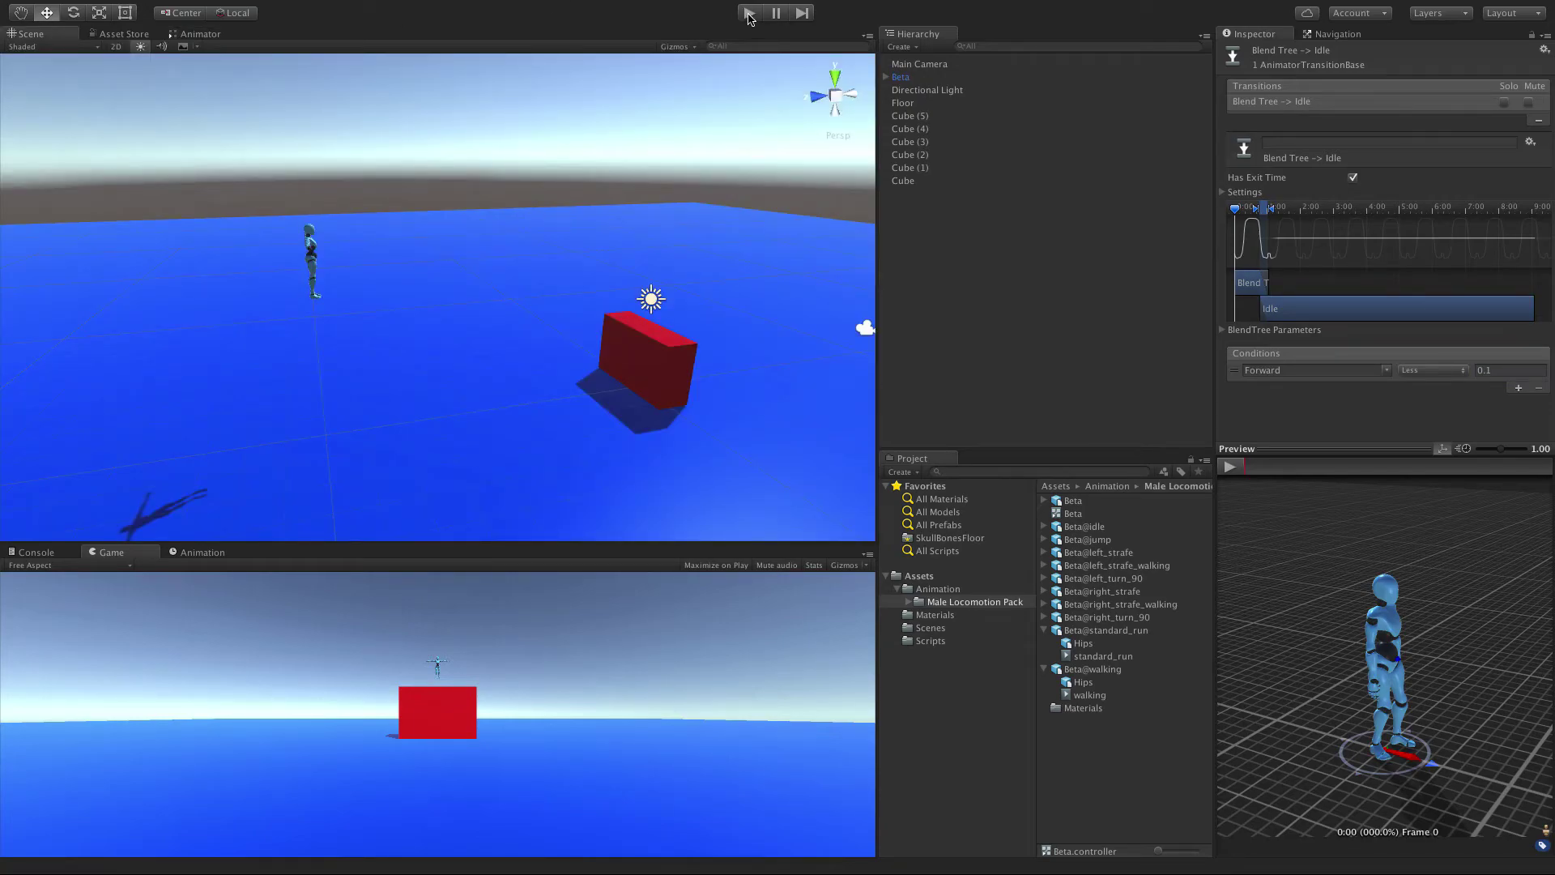
pyautogui.click(186, 36)
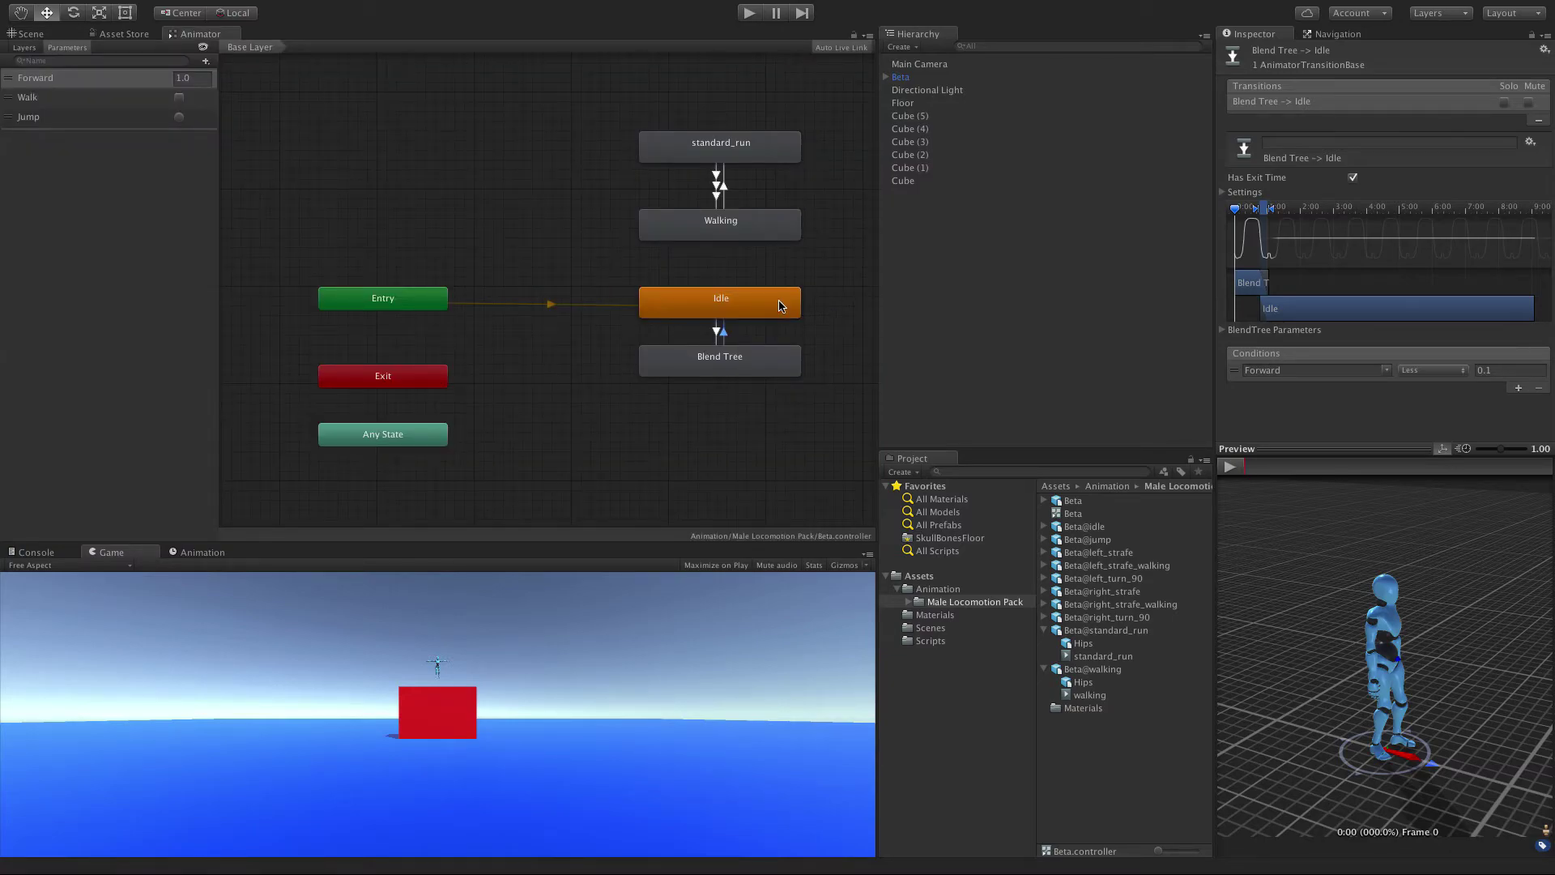
pyautogui.click(716, 331)
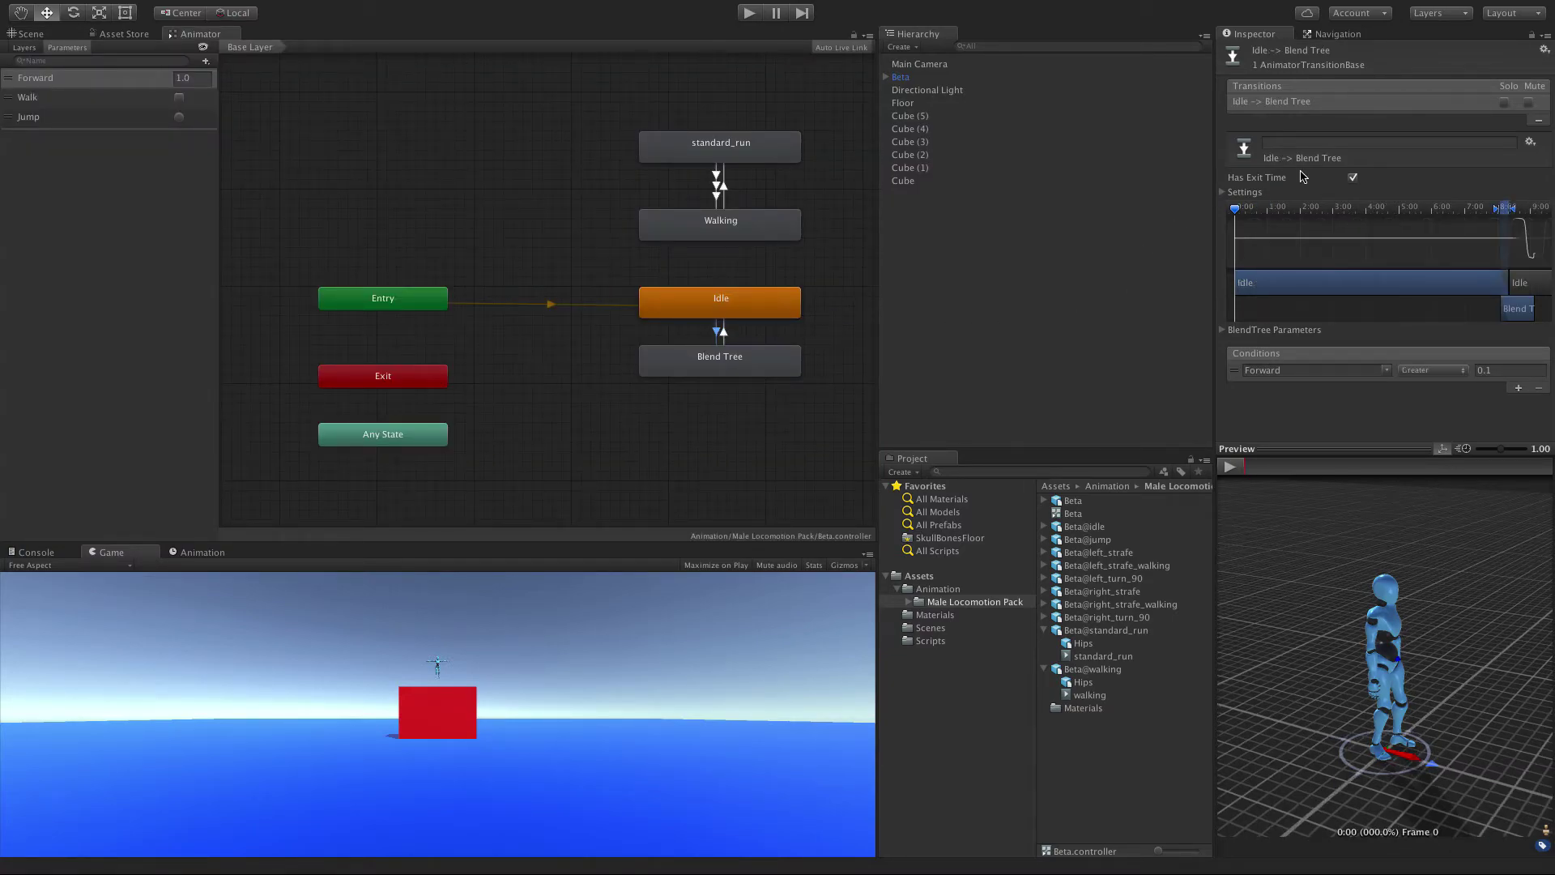
pyautogui.click(1352, 178)
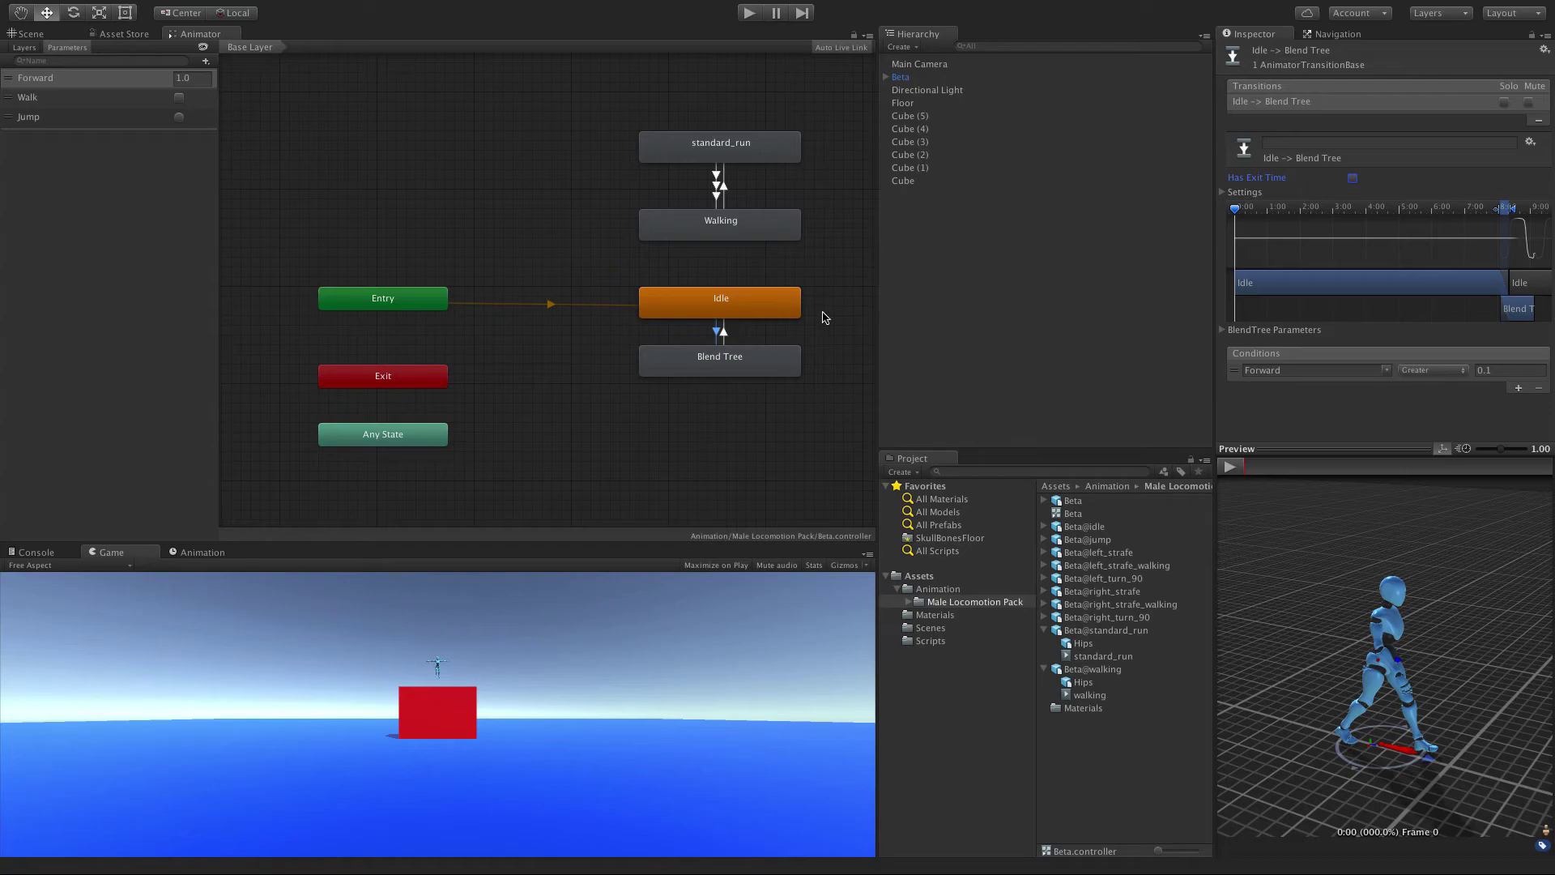
pyautogui.click(723, 332)
pyautogui.click(1352, 177)
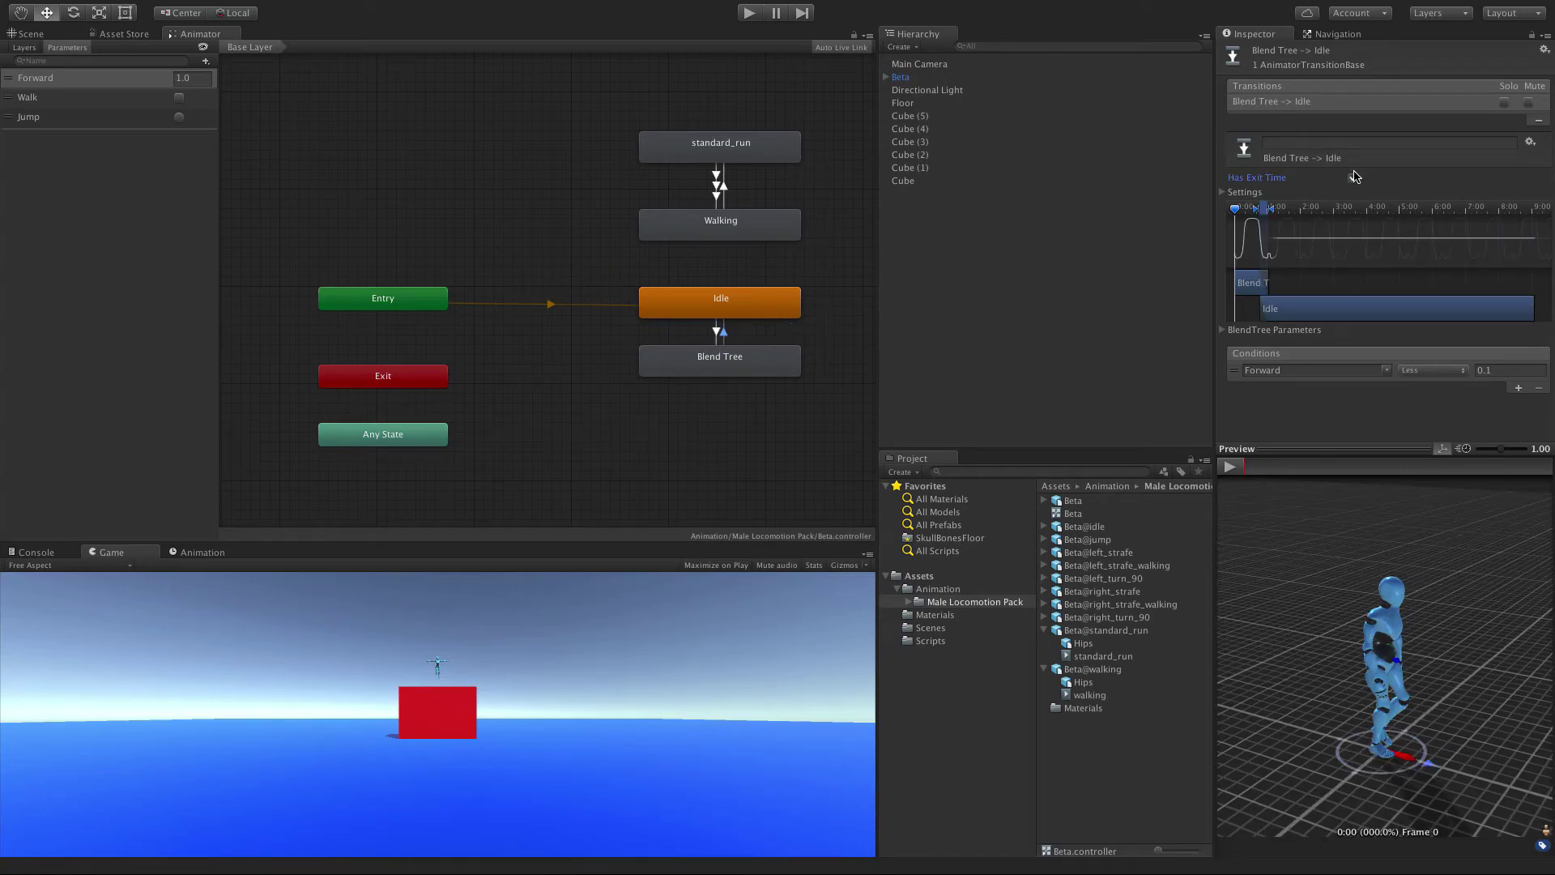
pyautogui.click(779, 374)
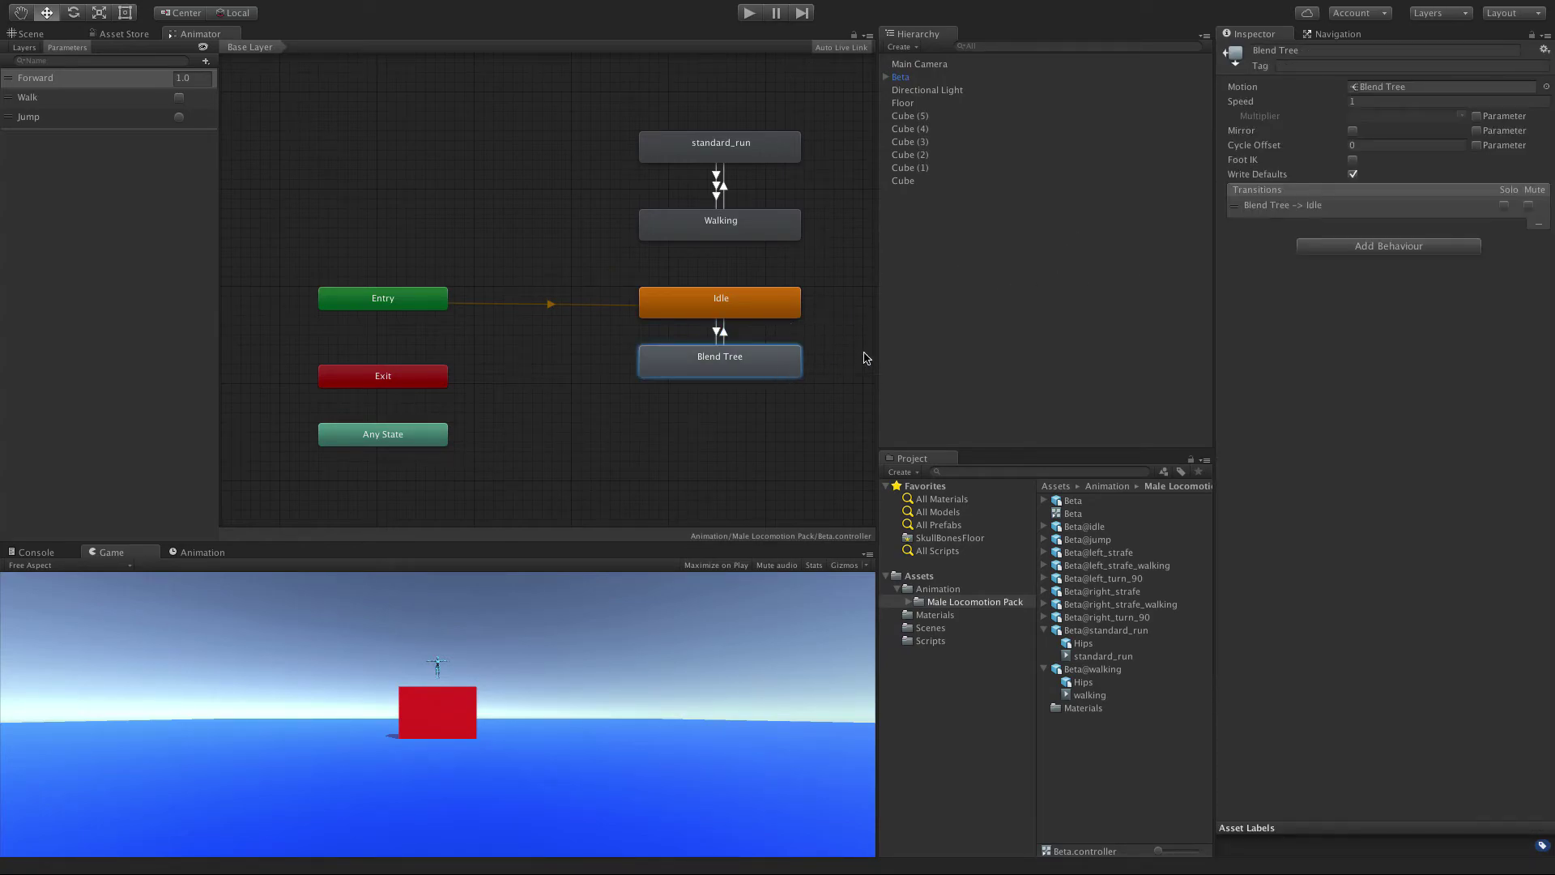
pyautogui.click(1352, 160)
# Step: Run the scene in Play mode to test the character's movement with the Scene view showing, and stop it
pyautogui.click(49, 35)
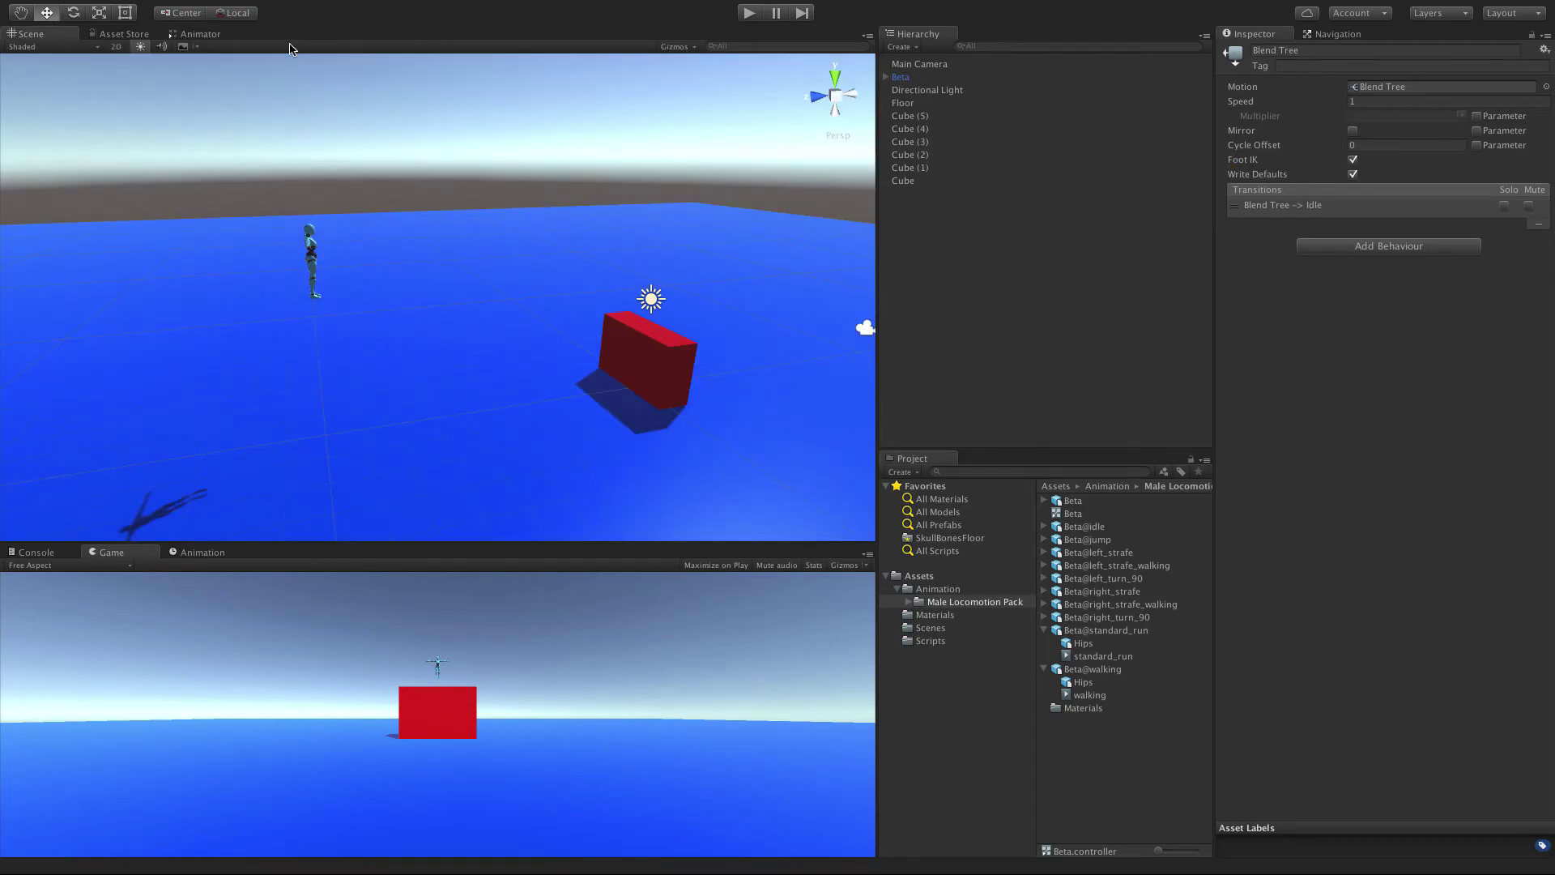
pyautogui.click(749, 13)
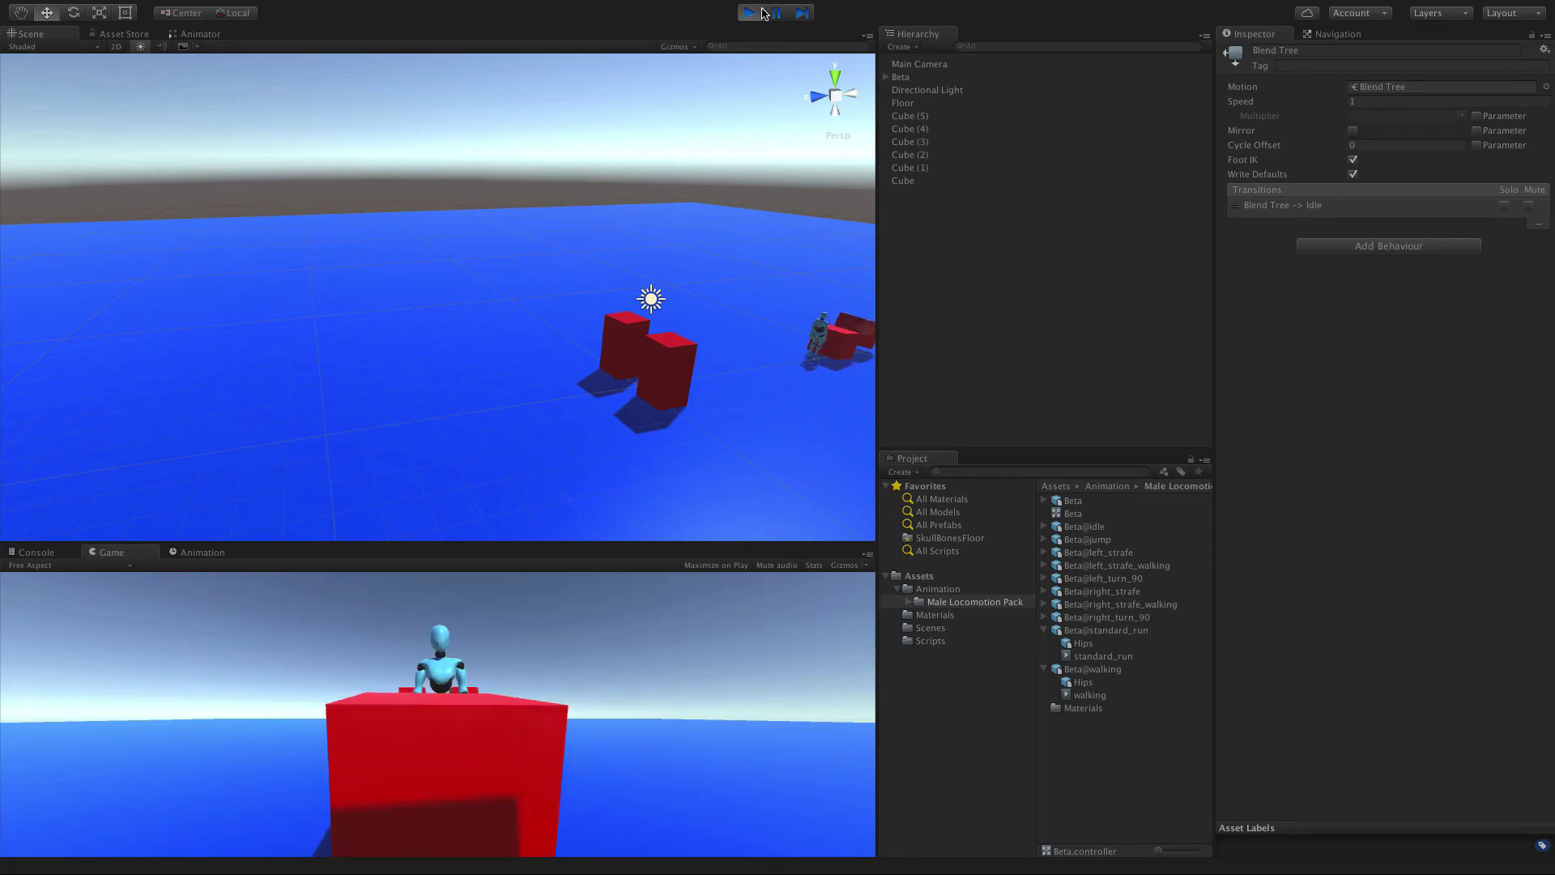
pyautogui.click(759, 11)
# Step: Delete the unused standard_run and Walking states from the animator's Base Layer
pyautogui.click(222, 35)
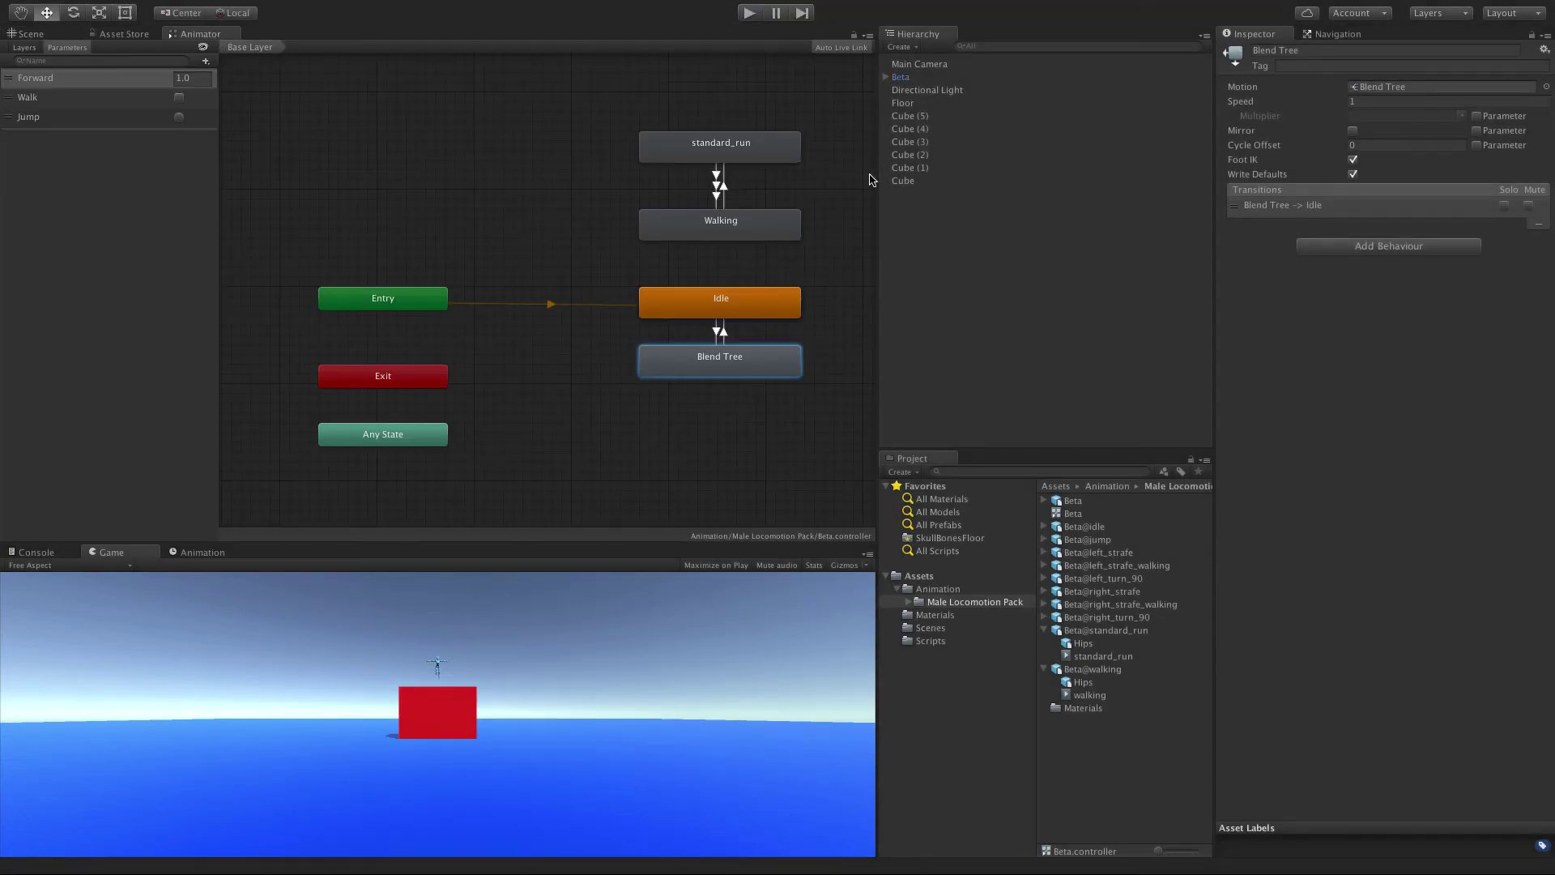
pyautogui.click(780, 144)
pyautogui.press('Delete')
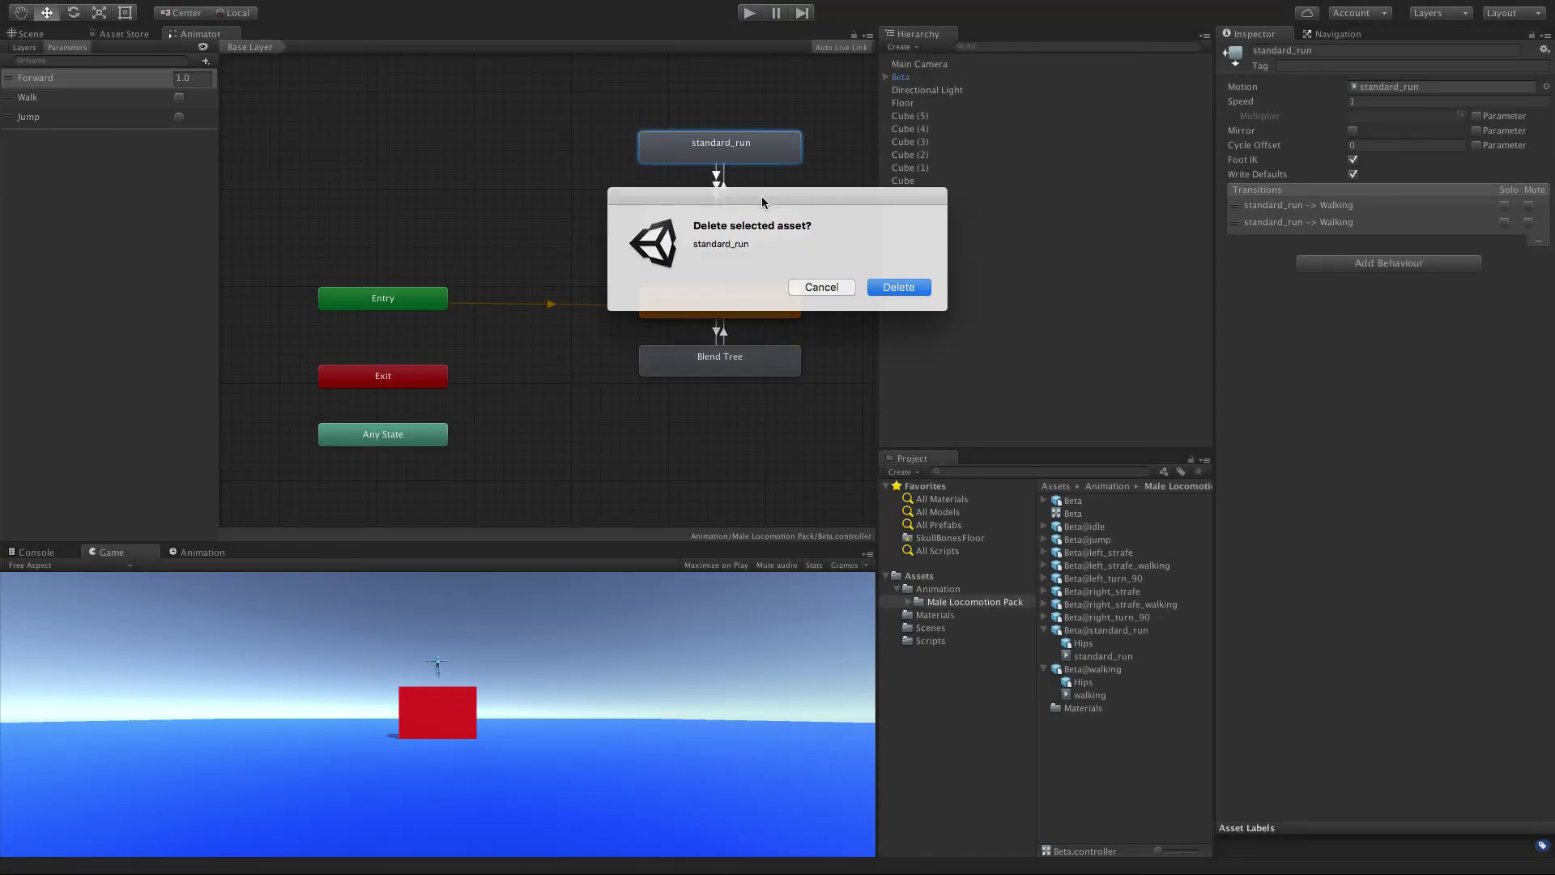
pyautogui.click(897, 287)
pyautogui.click(740, 214)
pyautogui.press('Delete')
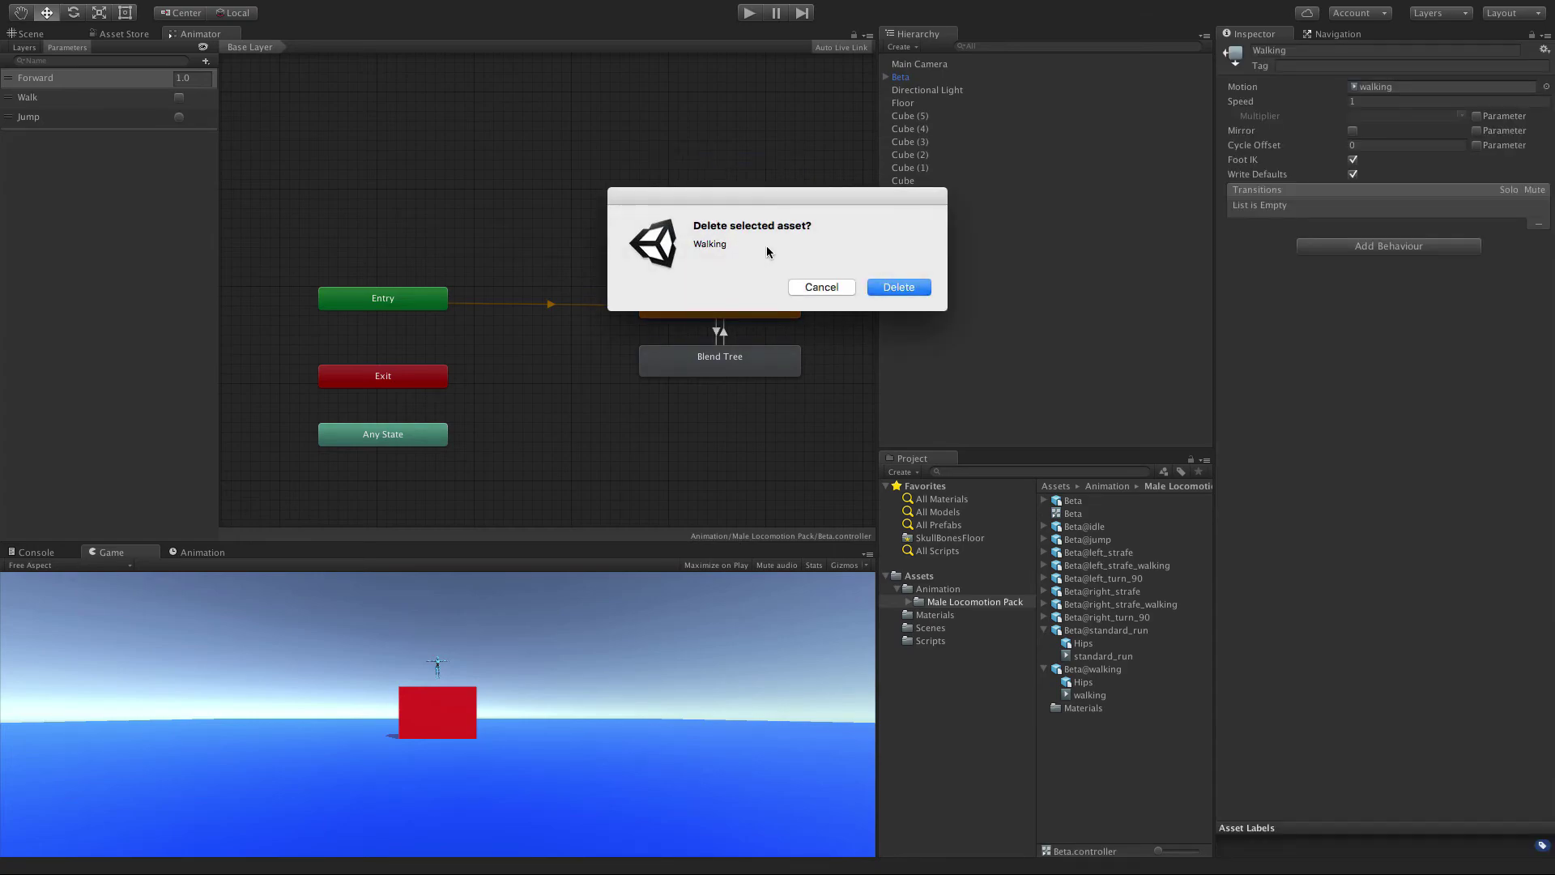
pyautogui.click(896, 287)
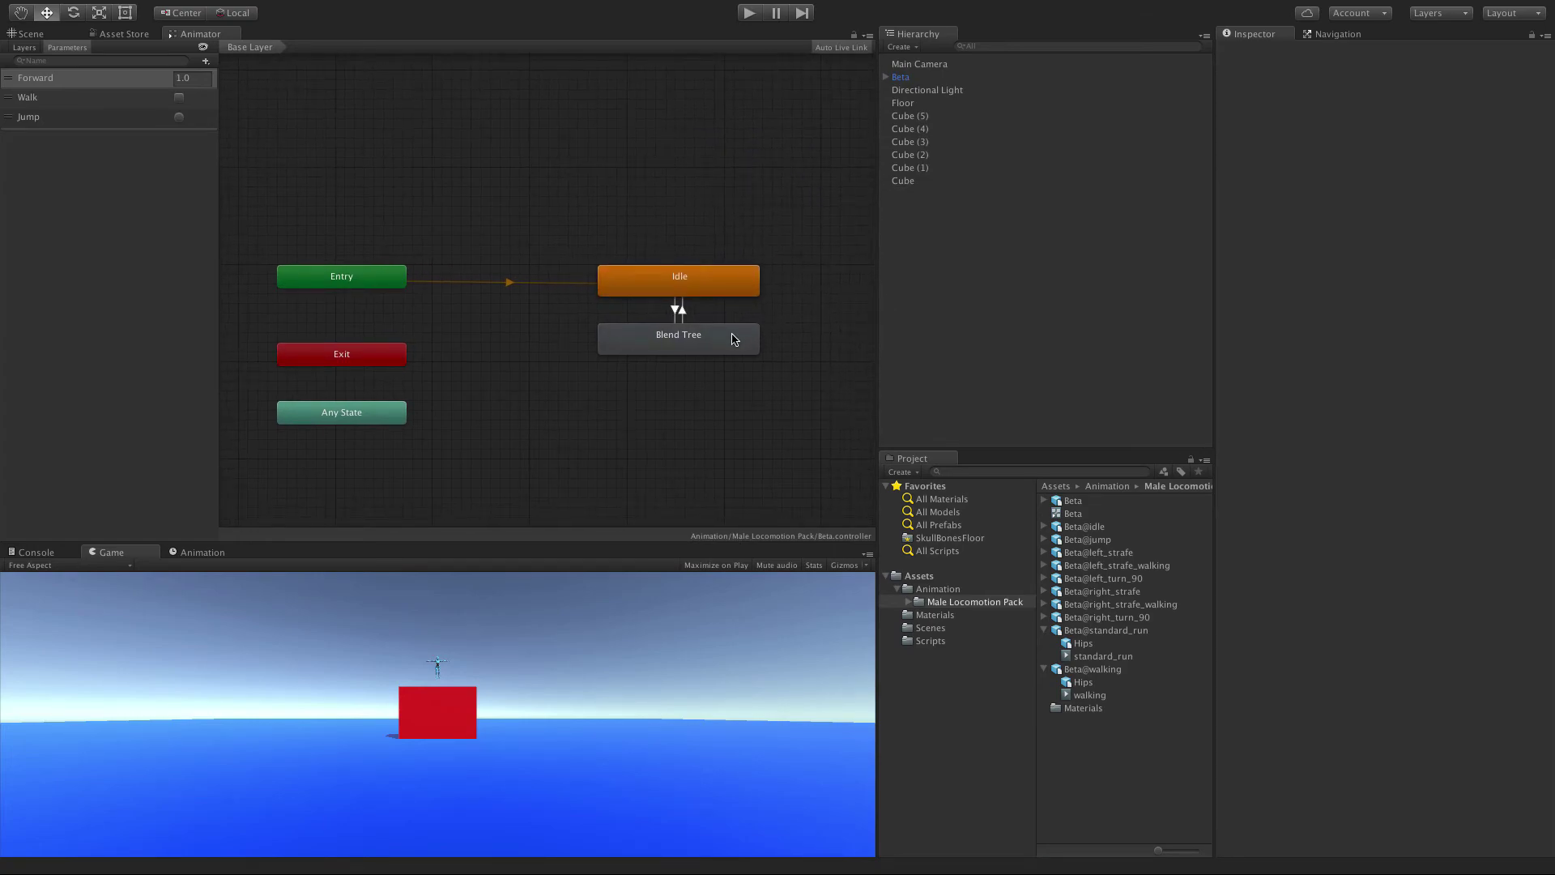
# Step: Open the Blend Tree state to examine its walking and standard_run motions
pyautogui.doubleClick(735, 339)
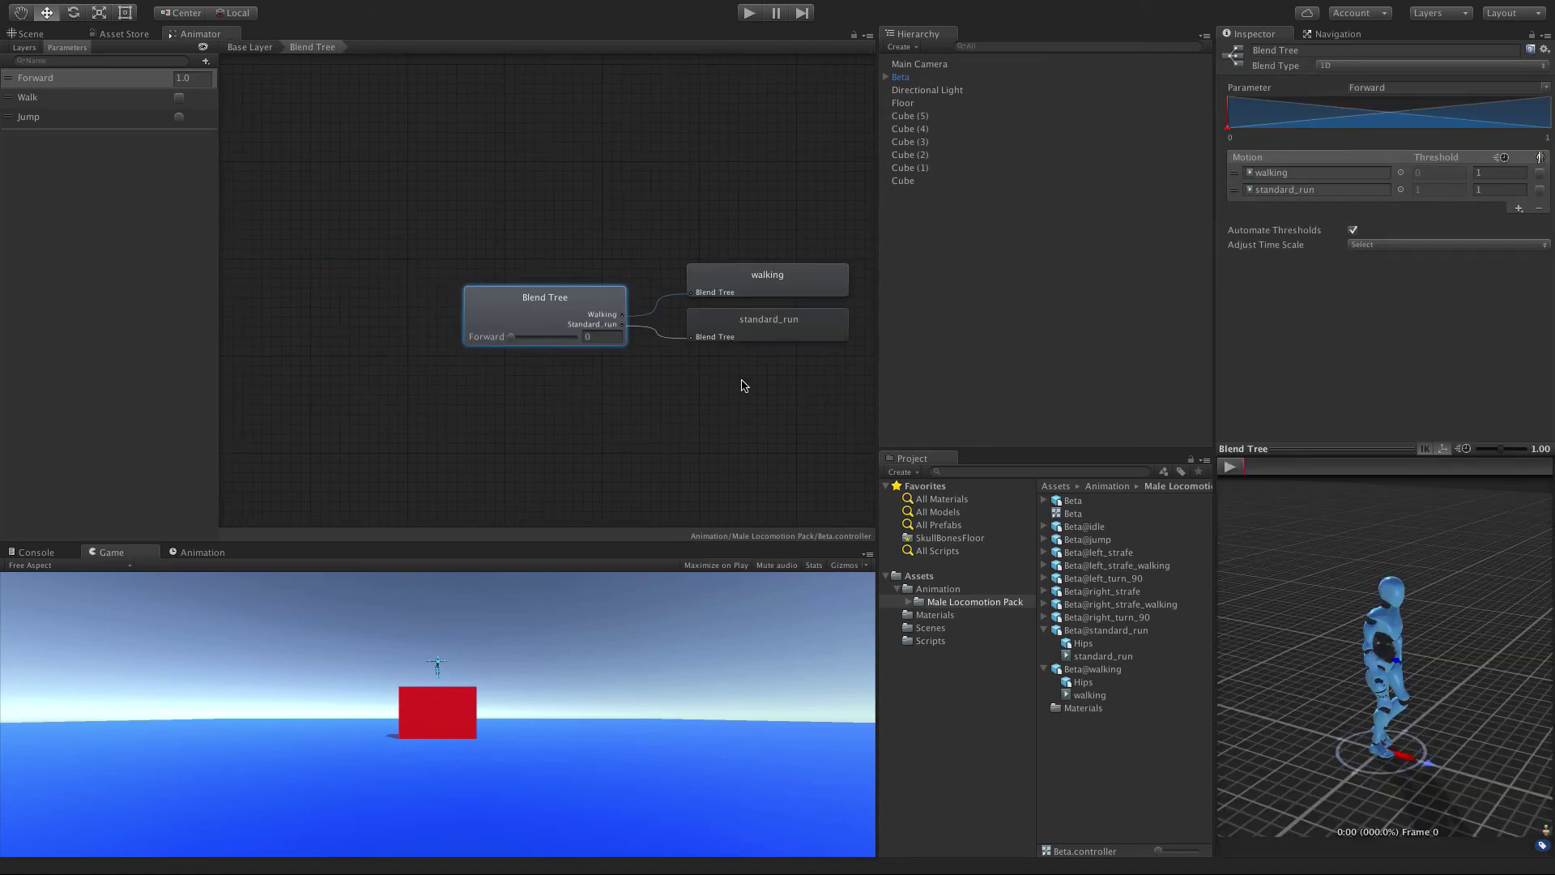
pyautogui.moveTo(666, 364); pyautogui.dragTo(587, 352, button='middle')
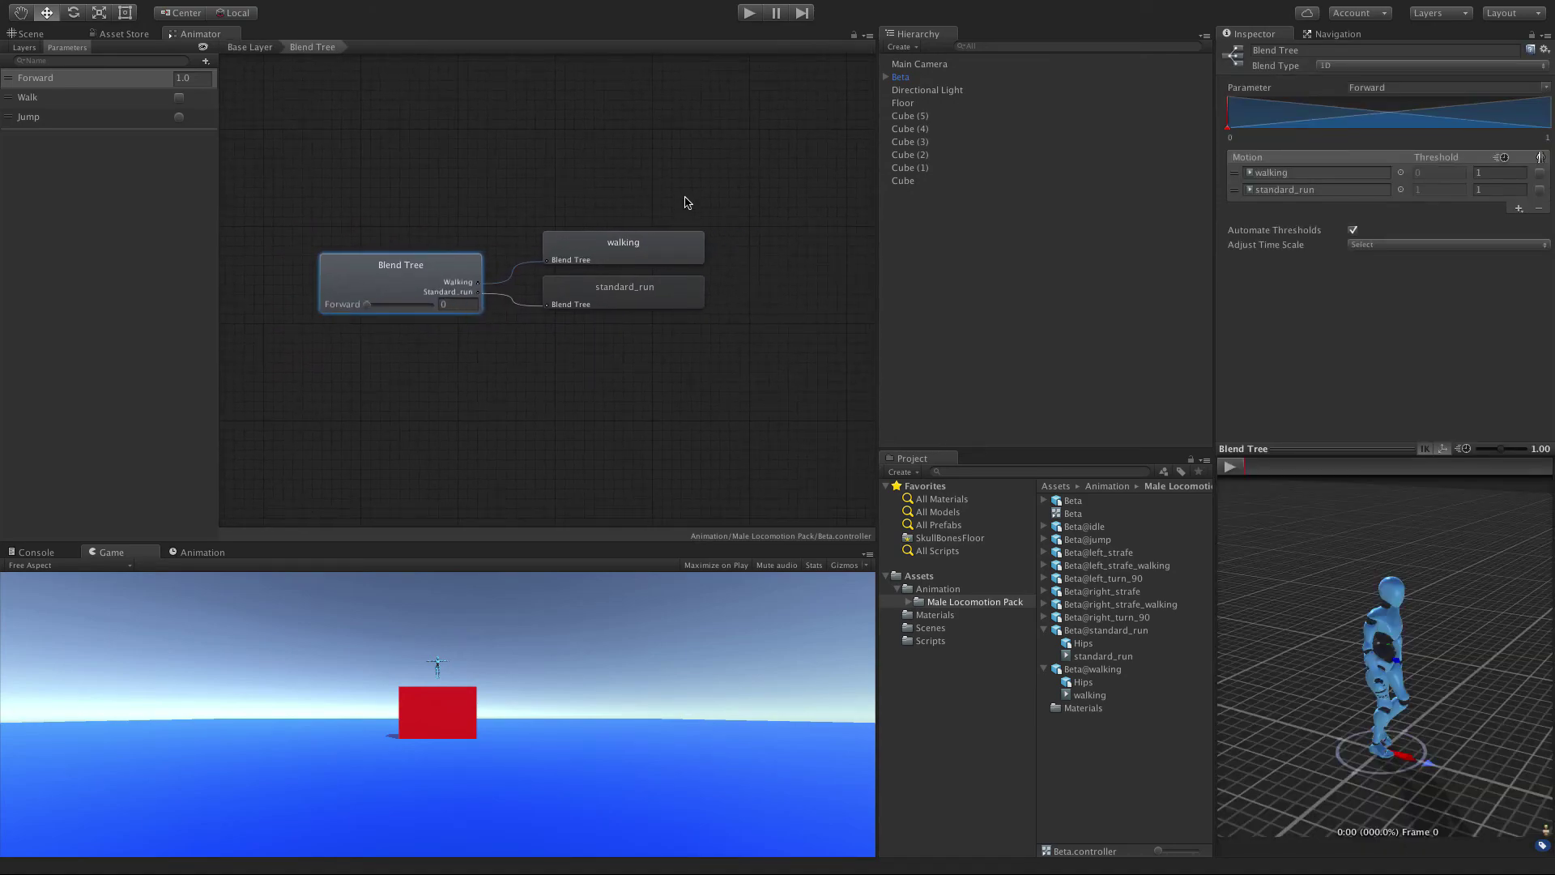